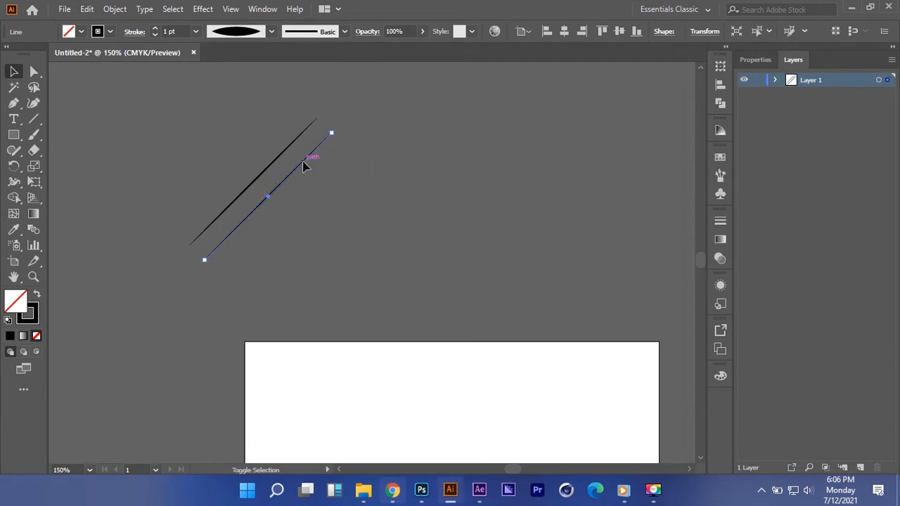
Duplicate the two tapered diagonal lines and cross the copies over the originals at a right angle to form a hash shape
drag(243, 140, 309, 197)
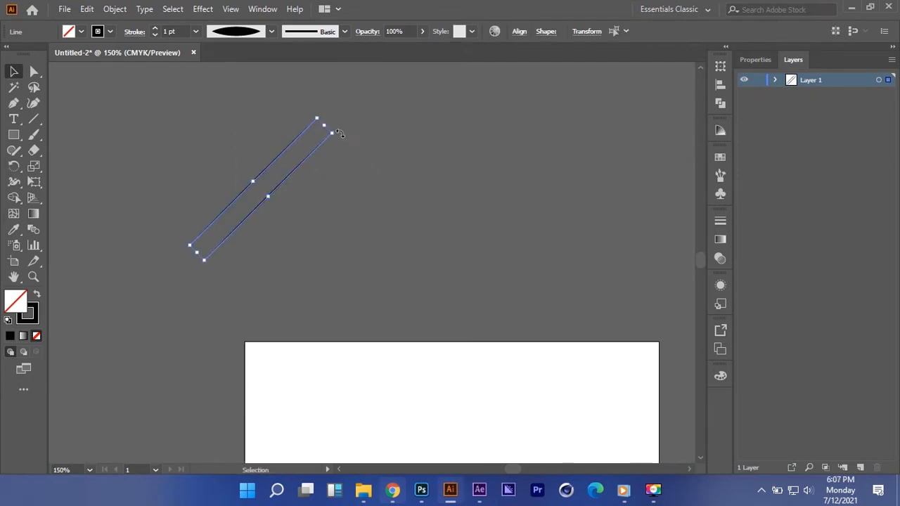
drag(340, 134, 321, 260)
key(ctrl+z)
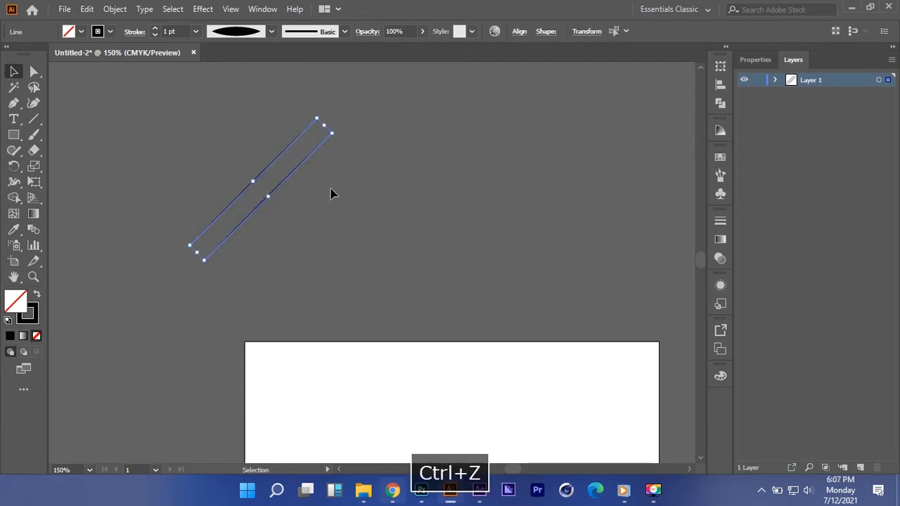
drag(315, 163, 366, 258)
drag(326, 232, 280, 134)
Copy the crossed lines straight upward and repeat the duplication to build a vertical column of four sets
key(ctrl+a)
scroll(281, 134, down, 1)
scroll(304, 172, up, 3)
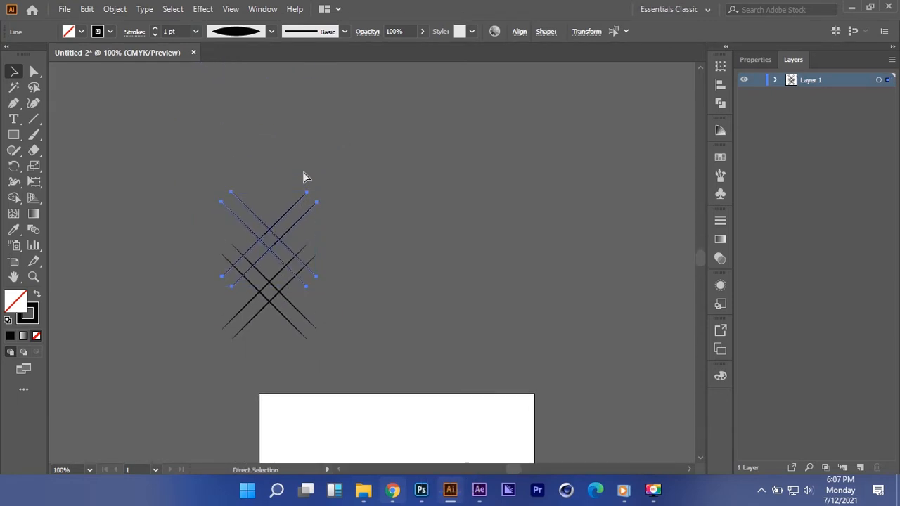
key(ctrl+d)
key(ctrl+d)
key(ctrl+d)
Try to duplicate the whole column of crossed lines sideways so that it overlaps the original
key(v)
drag(179, 95, 360, 351)
drag(286, 246, 338, 243)
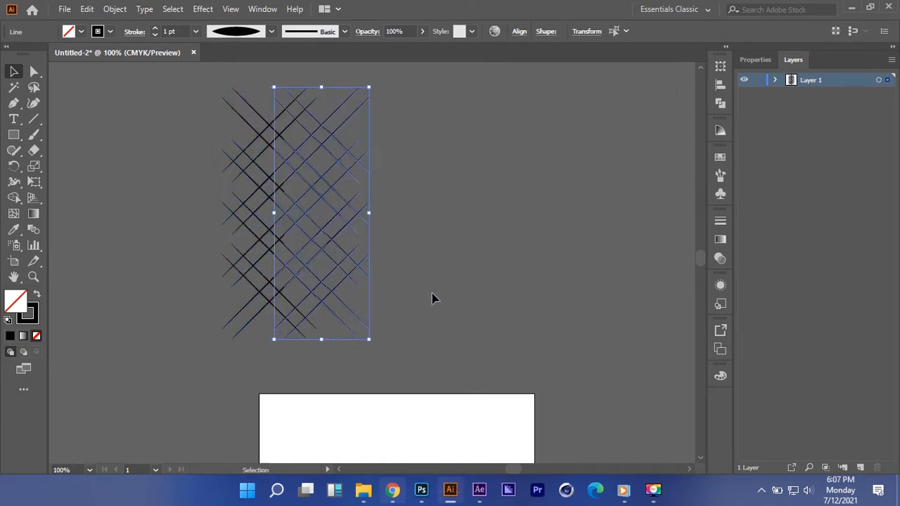
key(ctrl+z)
key(ctrl+z)
Select all the crossed lines in the column and group them
click(426, 303)
scroll(426, 303, down, 1)
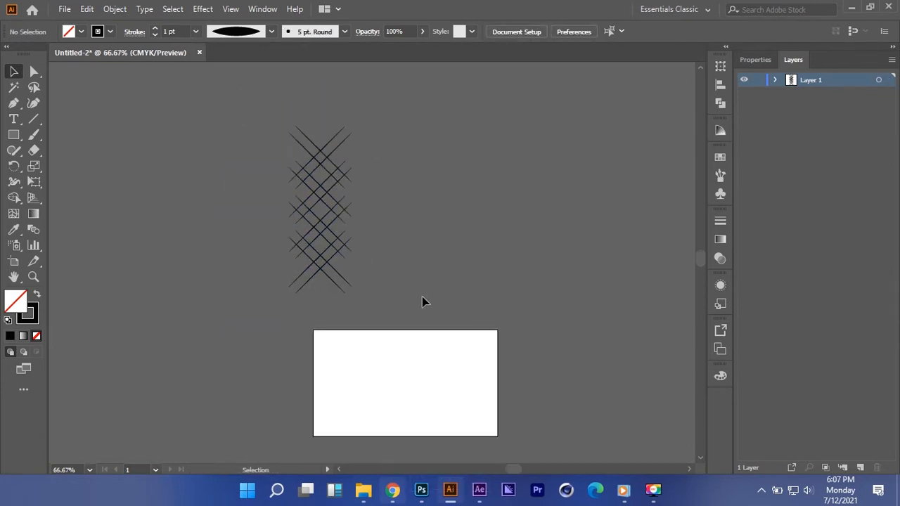
drag(335, 283, 336, 279)
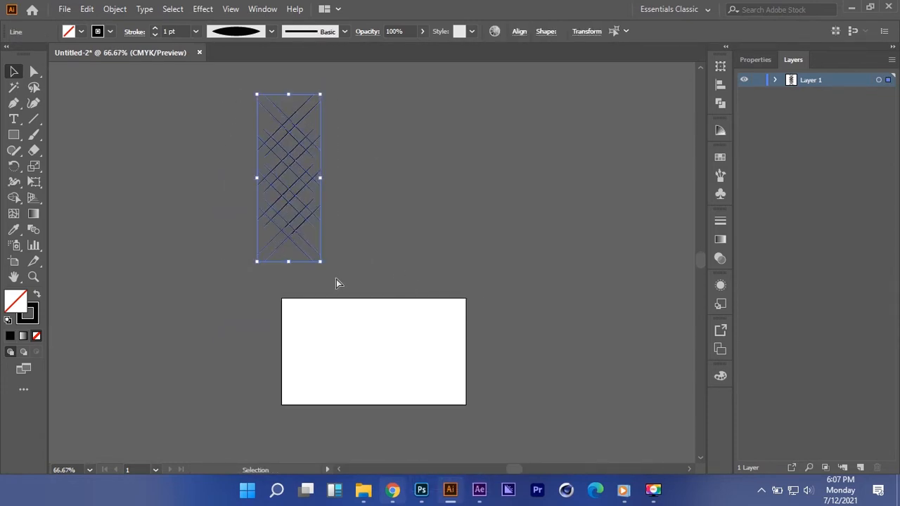
key(ctrl+g)
Move the line group onto the artboard, rotating and enlarging it so that it runs diagonally beyond the artboard edges
drag(325, 90, 454, 318)
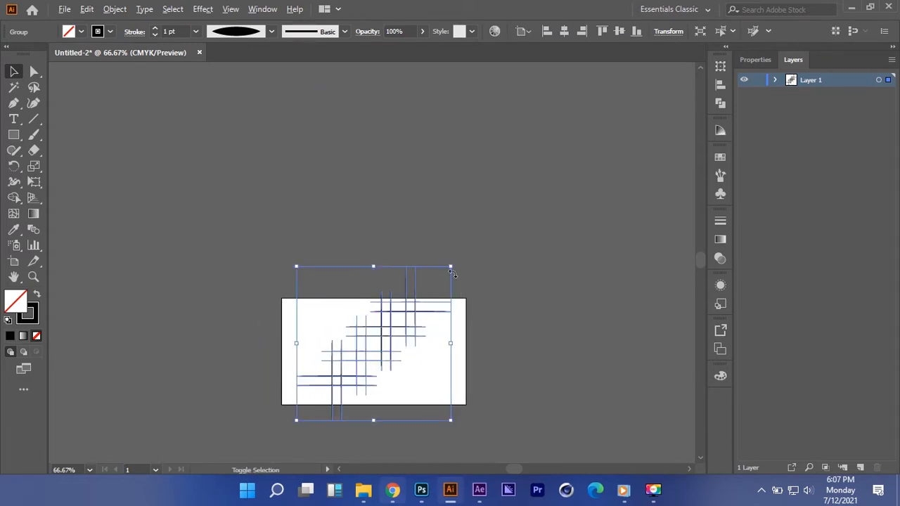
drag(452, 267, 502, 279)
drag(400, 341, 396, 346)
click(400, 250)
key(ctrl+1)
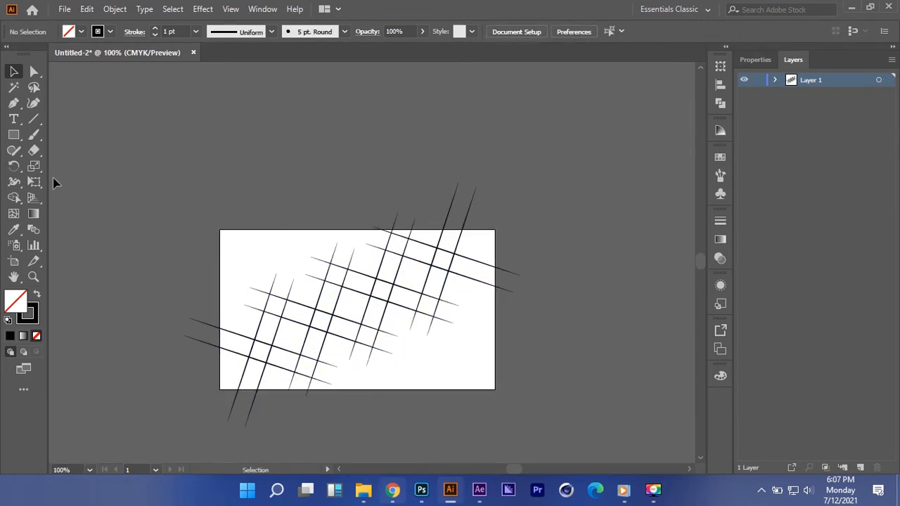
Draw a rectangle covering the whole artboard and align its edge with the artboard's left edge
click(13, 134)
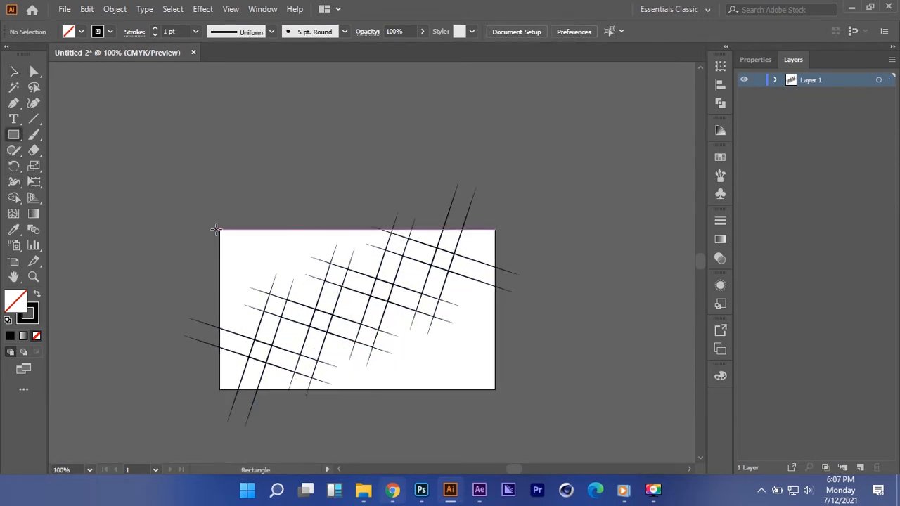
drag(218, 229, 493, 390)
scroll(168, 190, up, 4)
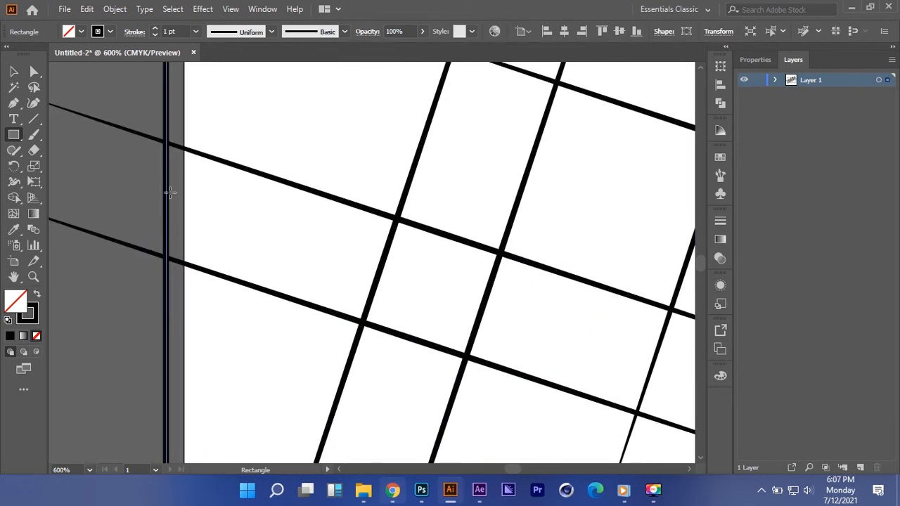
drag(166, 186, 180, 187)
scroll(208, 217, down, 2)
scroll(209, 218, down, 3)
scroll(208, 217, up, 2)
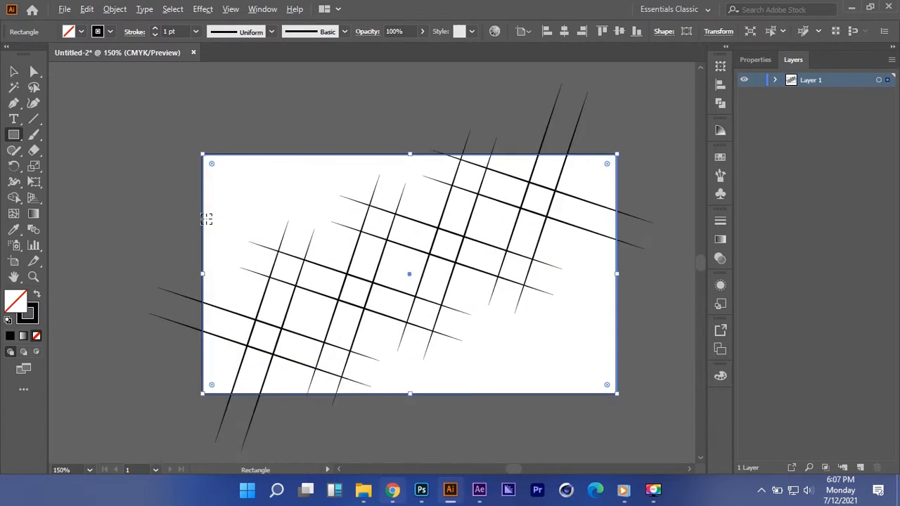
scroll(141, 176, right, 1)
Give the rectangle a black fill with no stroke and bring the line group to the front
click(14, 72)
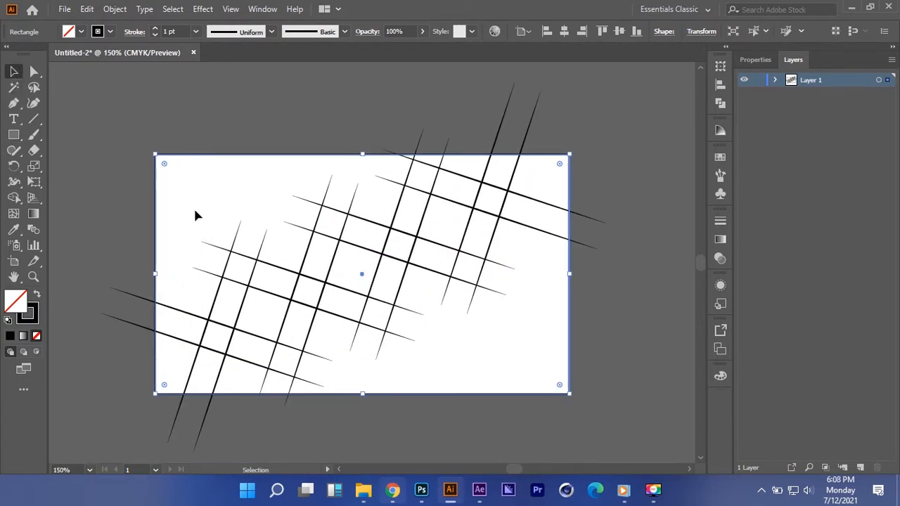
click(37, 295)
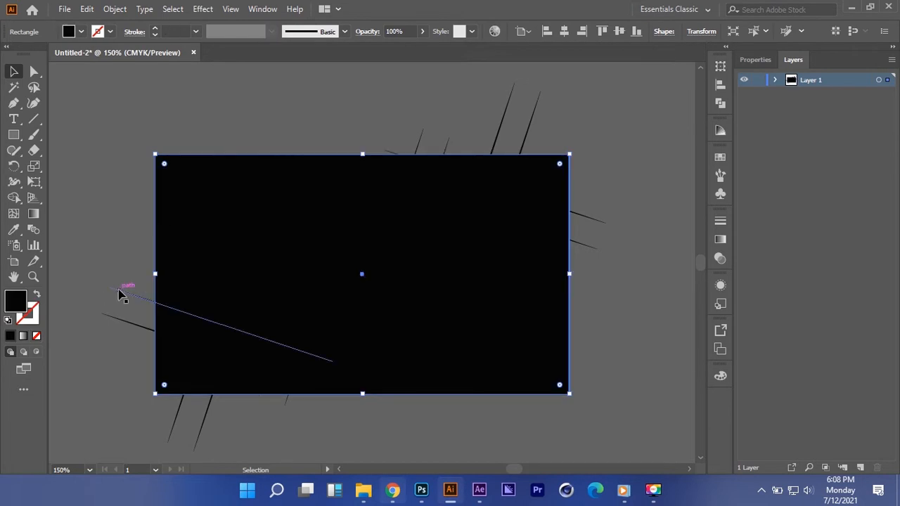
click(120, 293)
scroll(119, 293, down, 1)
scroll(120, 294, up, 1)
scroll(149, 296, left, 1)
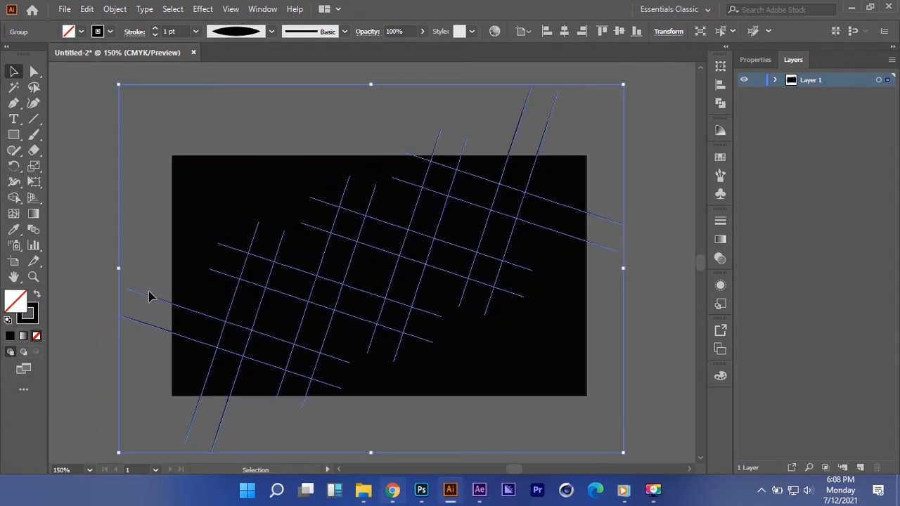
key(ctrl+shift+bracketright)
Set the line group's stroke color to CMYK Yellow
click(111, 32)
click(73, 57)
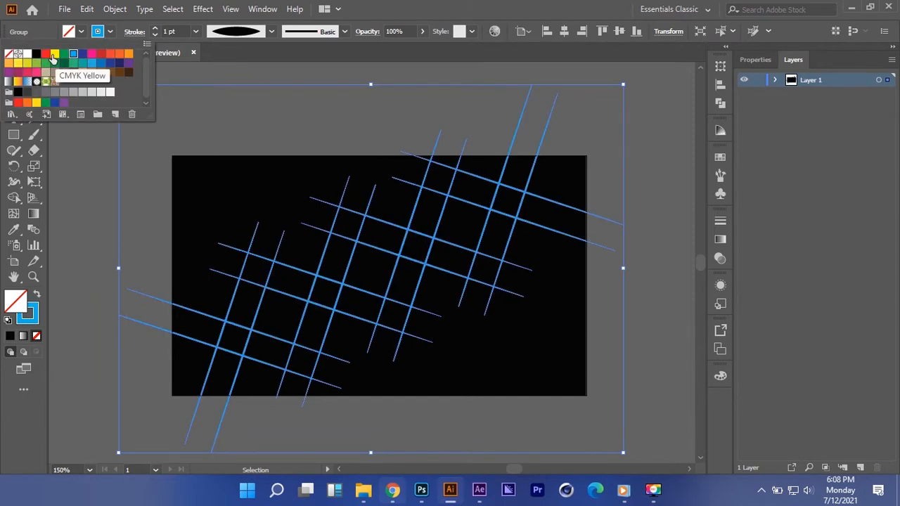
click(56, 56)
click(75, 225)
click(161, 231)
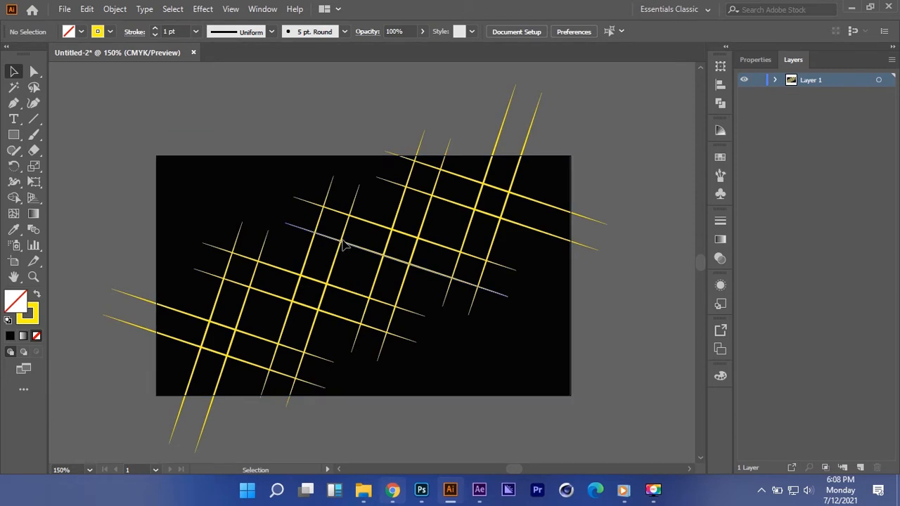
Try blending modes such as Darken and Lighten on the yellow line group and return it to Normal
click(533, 236)
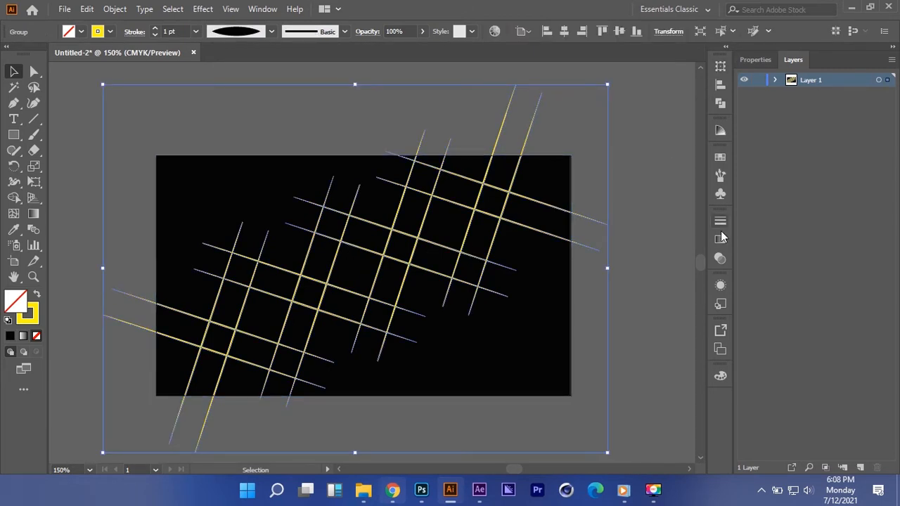
click(719, 258)
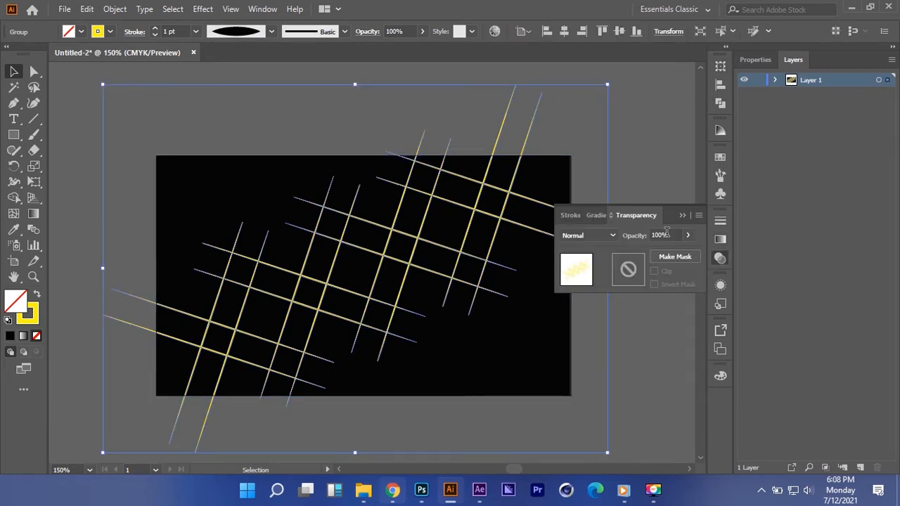
click(605, 237)
click(585, 265)
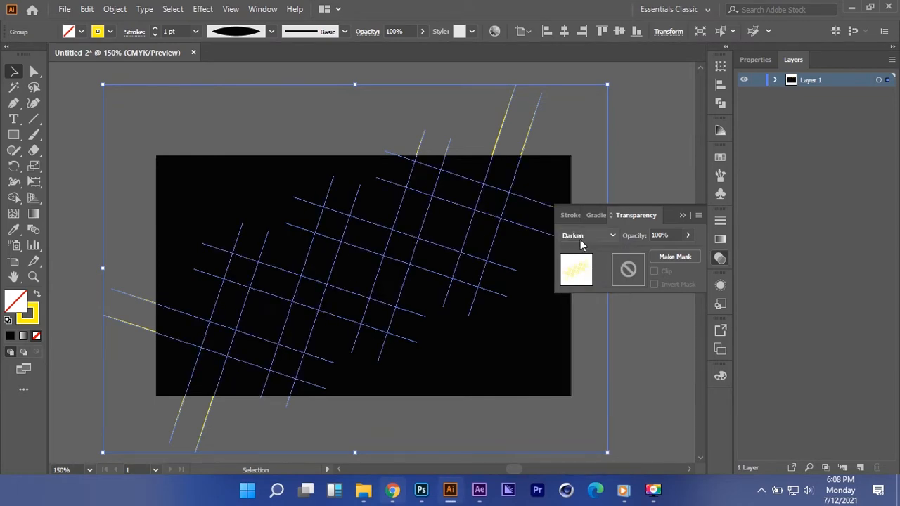
scroll(580, 238, down, 3)
scroll(573, 236, up, 3)
click(583, 234)
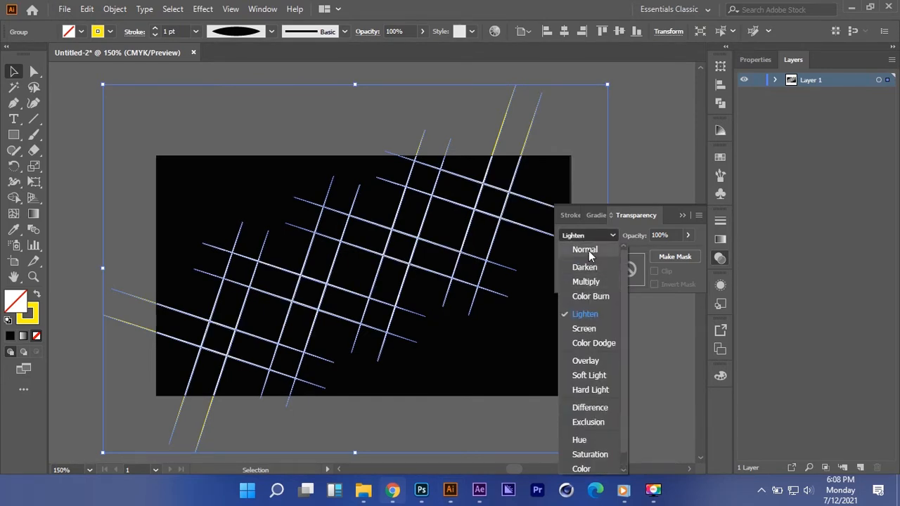
click(589, 250)
Reduce the line group's opacity to 19%
click(687, 238)
drag(654, 254, 651, 255)
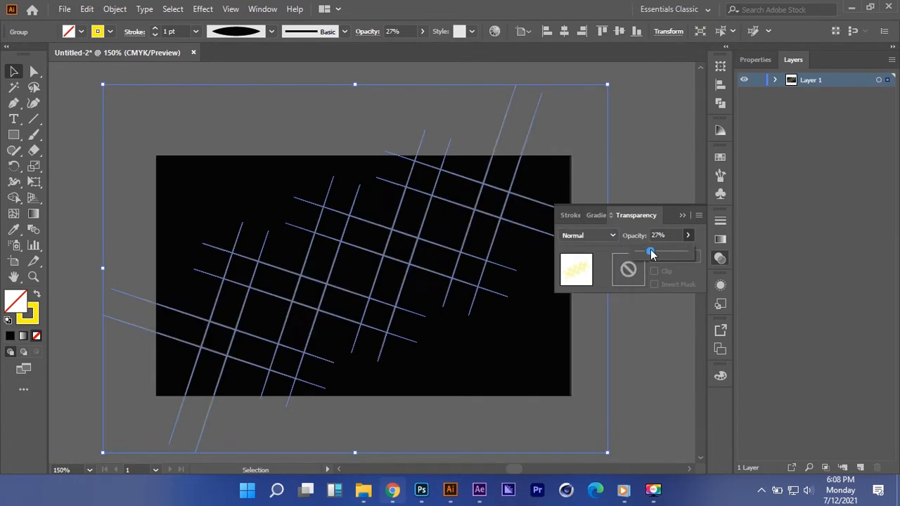
click(652, 168)
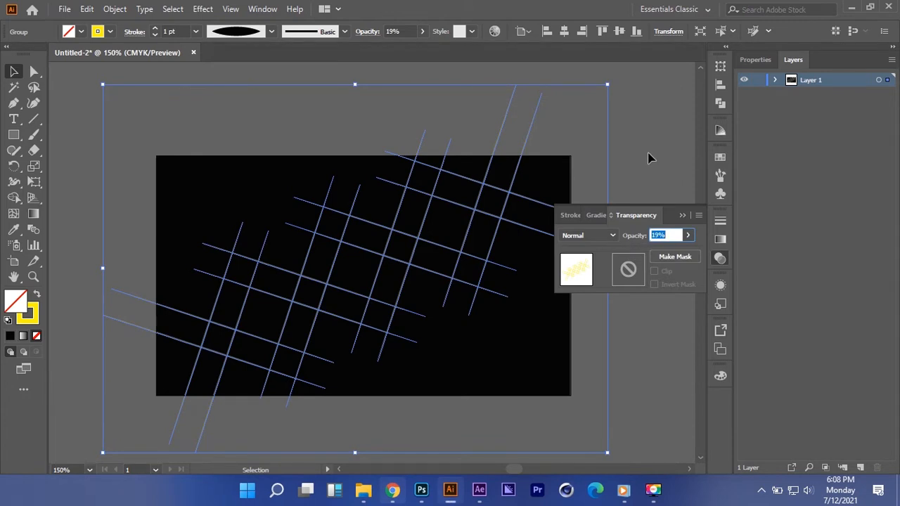
click(640, 179)
click(669, 215)
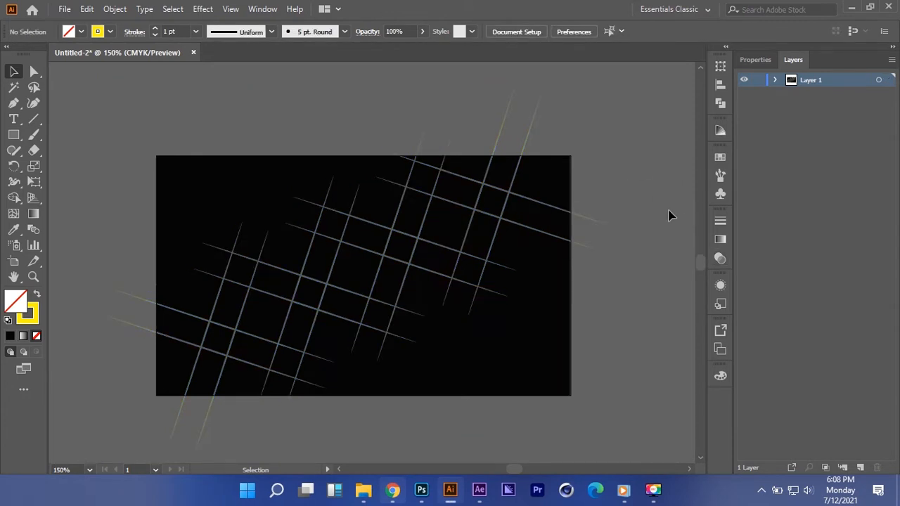
Duplicate the black rectangle in place and bring the copy to the front
click(177, 185)
key(ctrl+c)
key(ctrl+f)
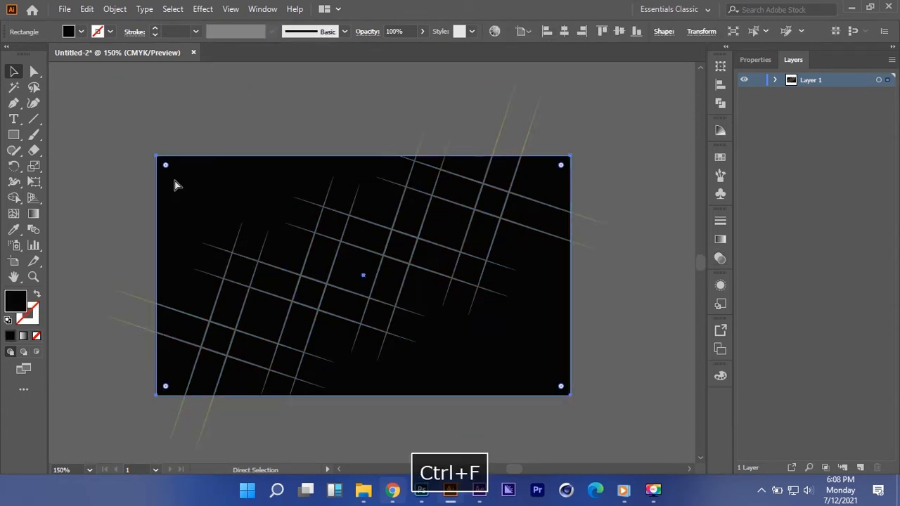
key(ctrl+shift+bracketright)
Select both rectangles and the line group and make a clipping mask that trims the lines to the rectangle
drag(156, 154, 584, 385)
right_click(413, 226)
click(416, 210)
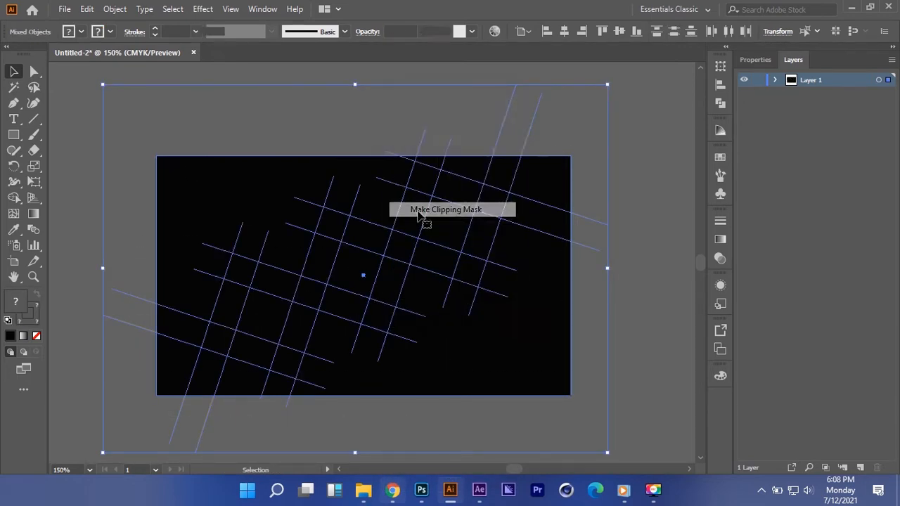
click(627, 175)
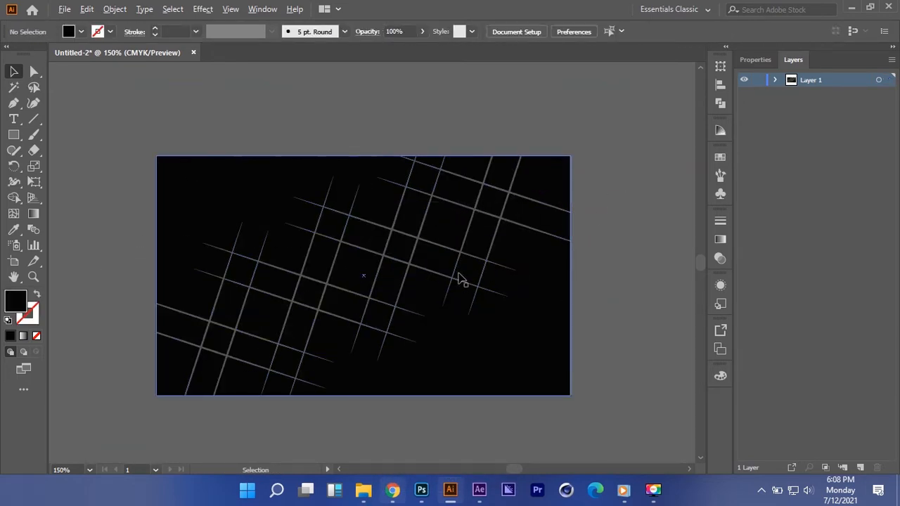
Target the line group inside the clip group and set its opacity to 4%
click(532, 337)
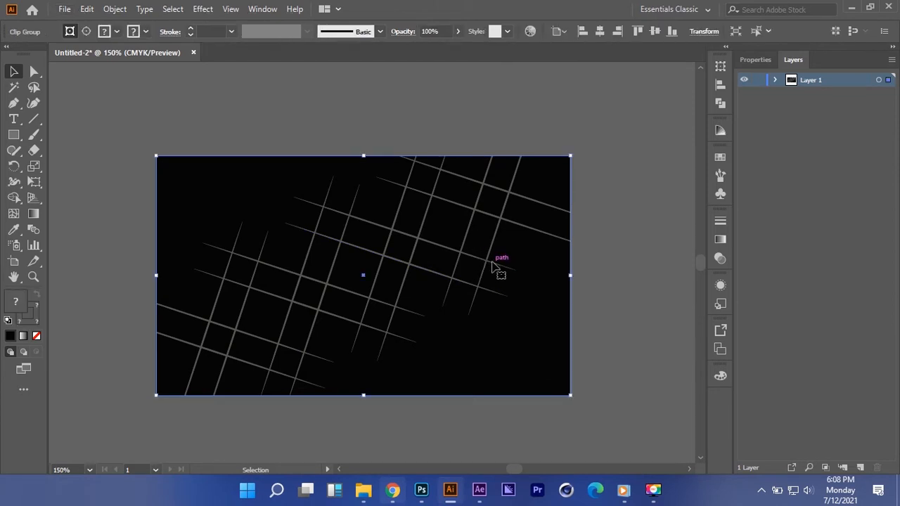
click(774, 80)
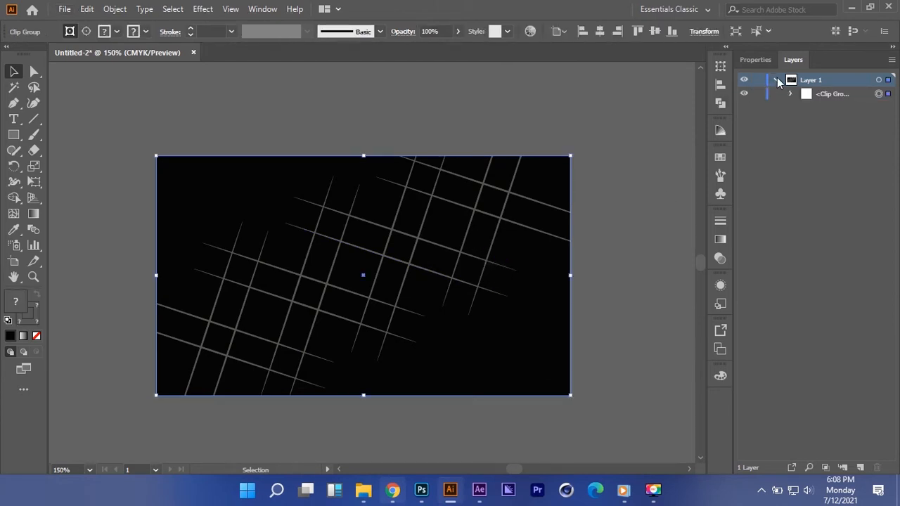
click(790, 94)
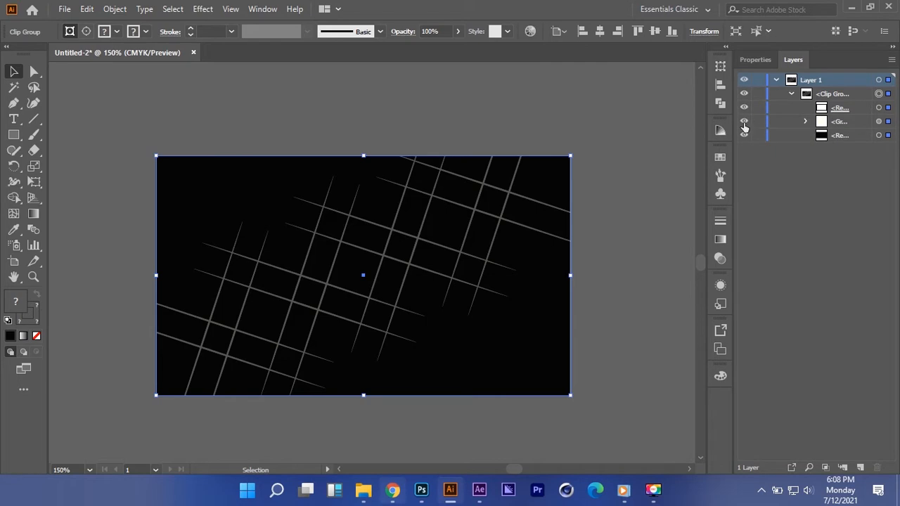
click(879, 123)
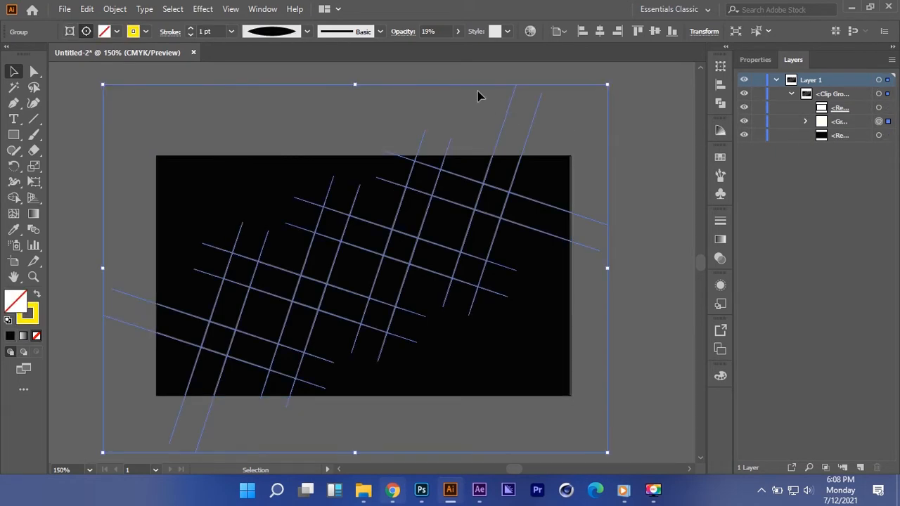
click(442, 31)
text(8)
key(Return)
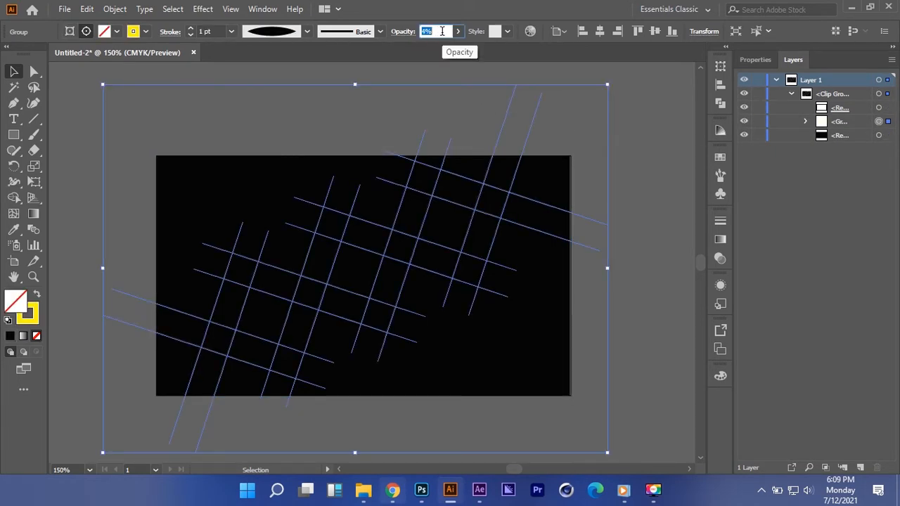
click(628, 165)
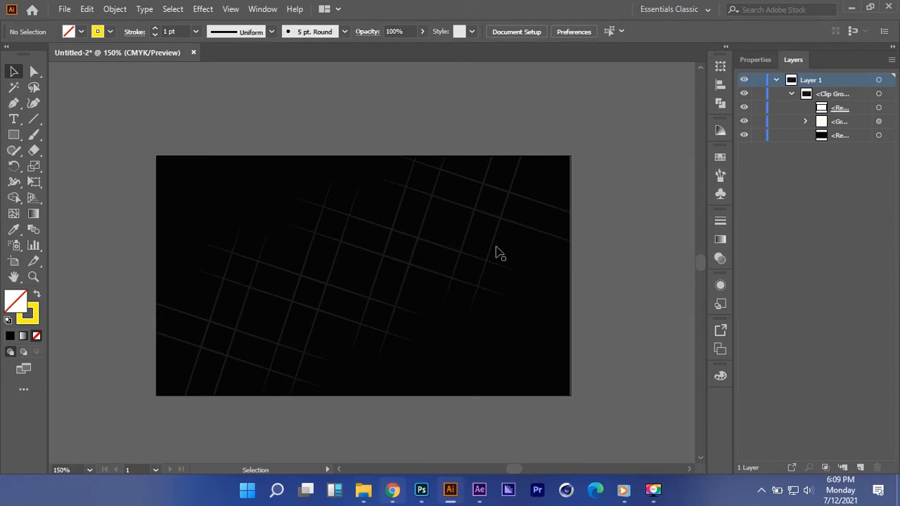
Add a text line reading "user name" in the upper middle of the artboard and fill it with white
scroll(321, 283, up, 1)
scroll(322, 283, down, 1)
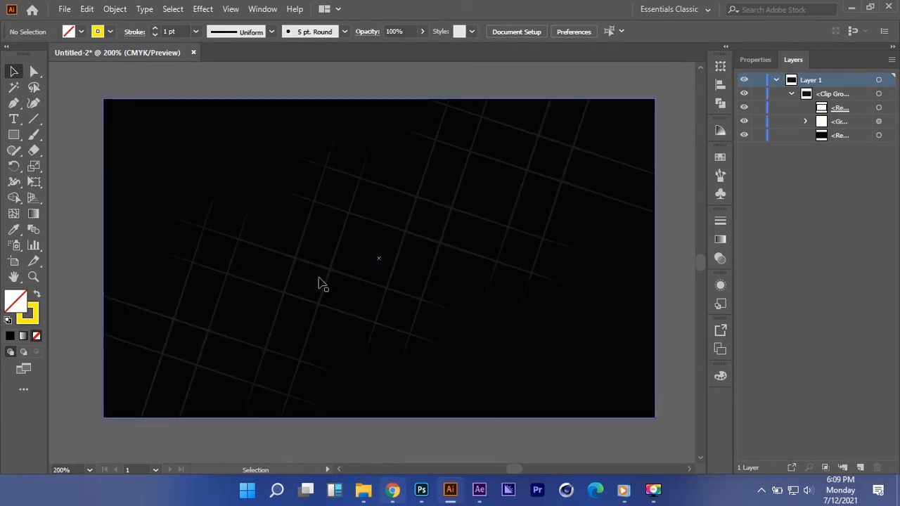
click(15, 119)
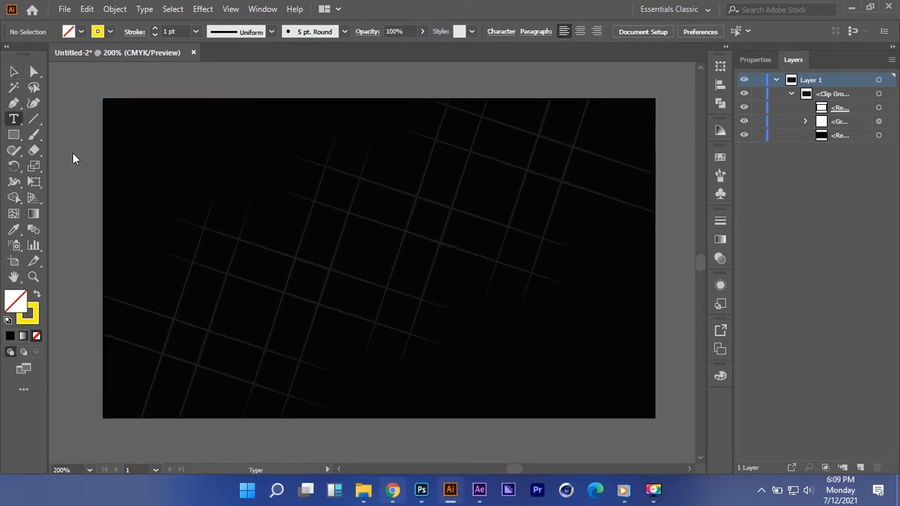
click(275, 177)
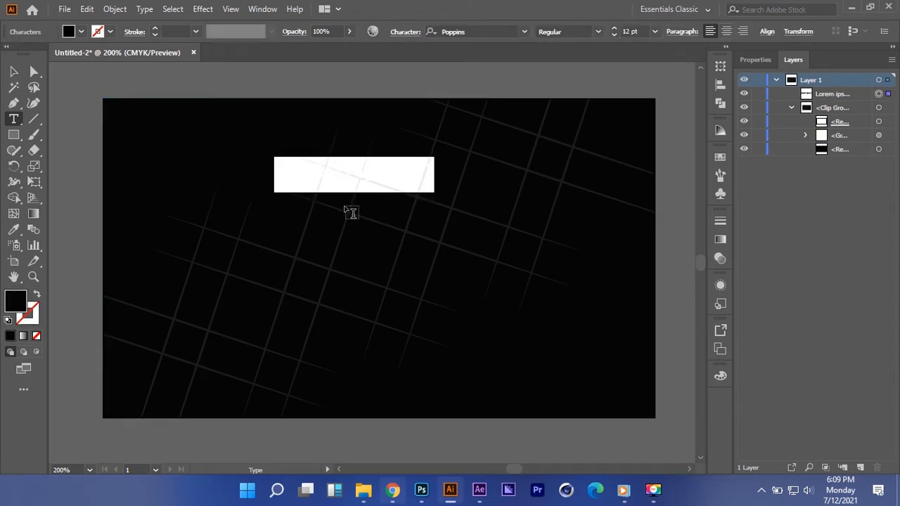
text(ue e)
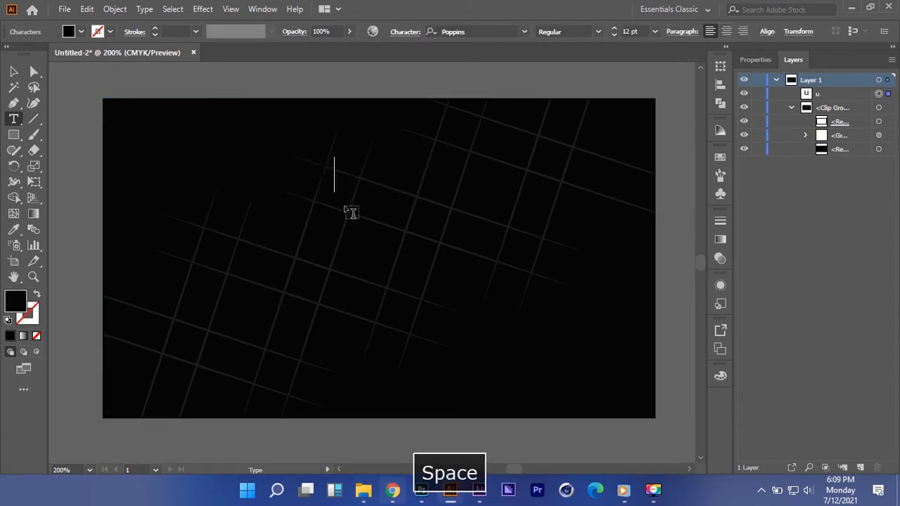
click(13, 71)
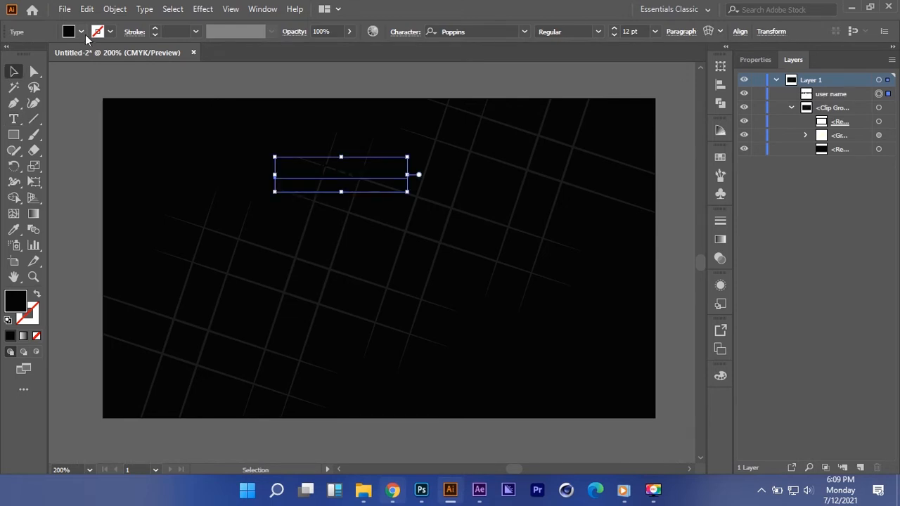
click(81, 32)
click(27, 55)
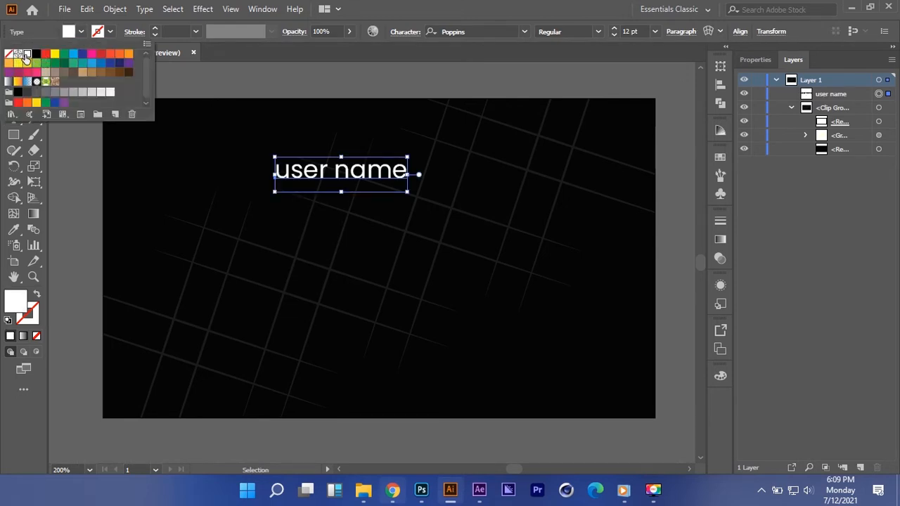
Reposition the "user name" line, duplicate it directly below and change the copy's text to "Instagram name"
click(297, 167)
drag(372, 178, 355, 234)
double_click(352, 234)
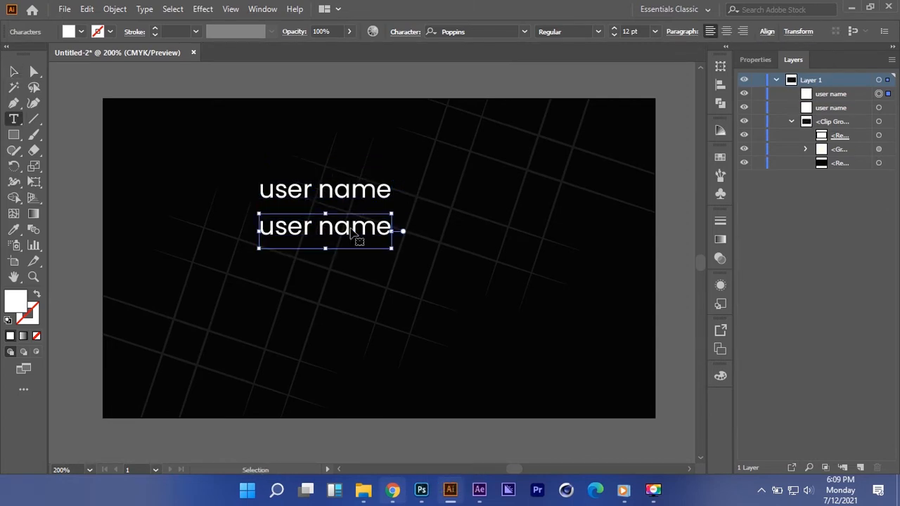
key(ctrl+a)
text(Inta)
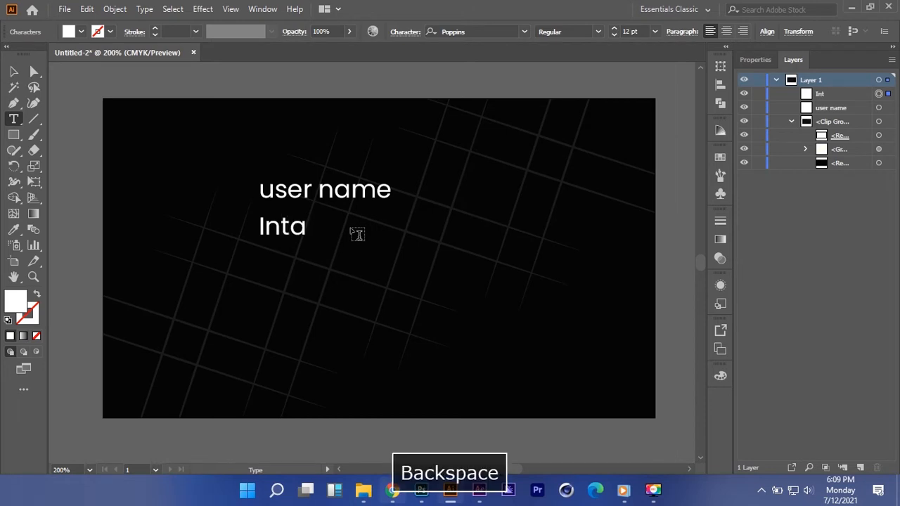
key(BackSpace)
key(BackSpace)
key(BackSpace)
key(BackSpace)
text(Instagram name)
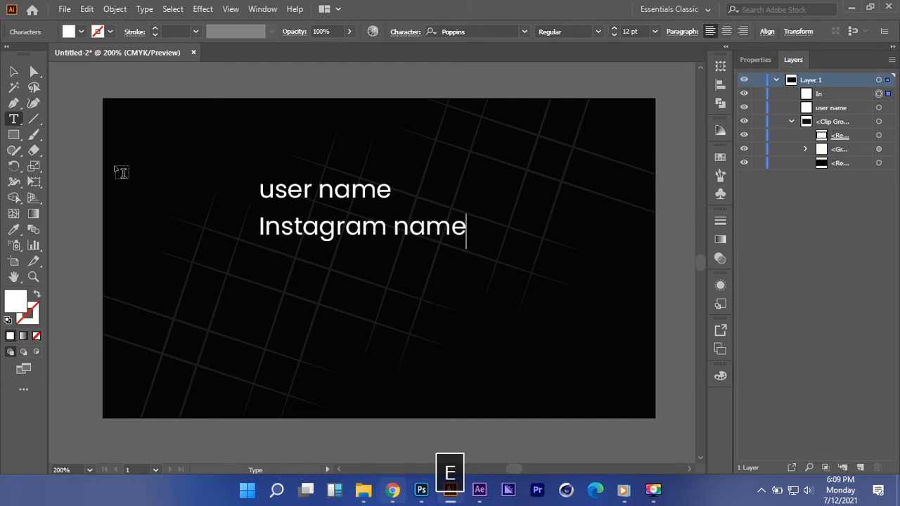
Duplicate the "Instagram name" line below itself and change the copy to read "Facebook name"
click(13, 71)
click(294, 218)
drag(294, 218, 307, 267)
key(t)
click(317, 261)
double_click(330, 258)
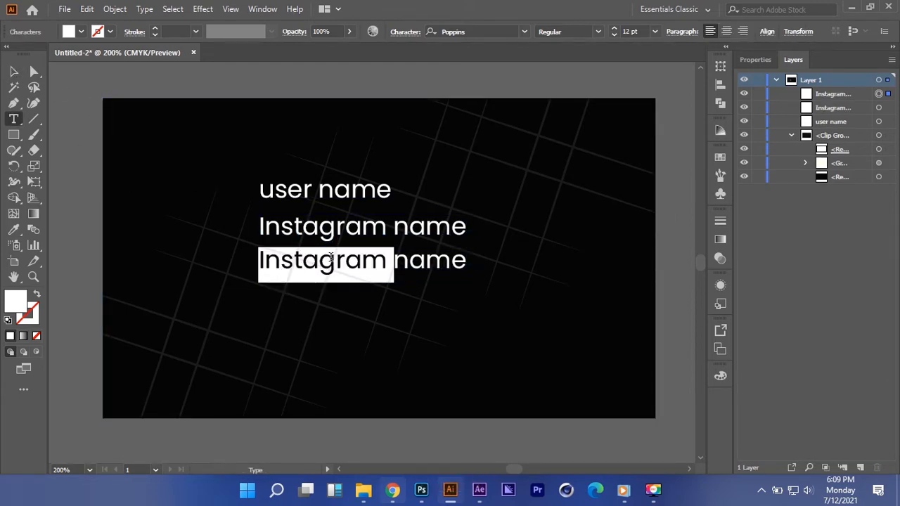
text(Facebook)
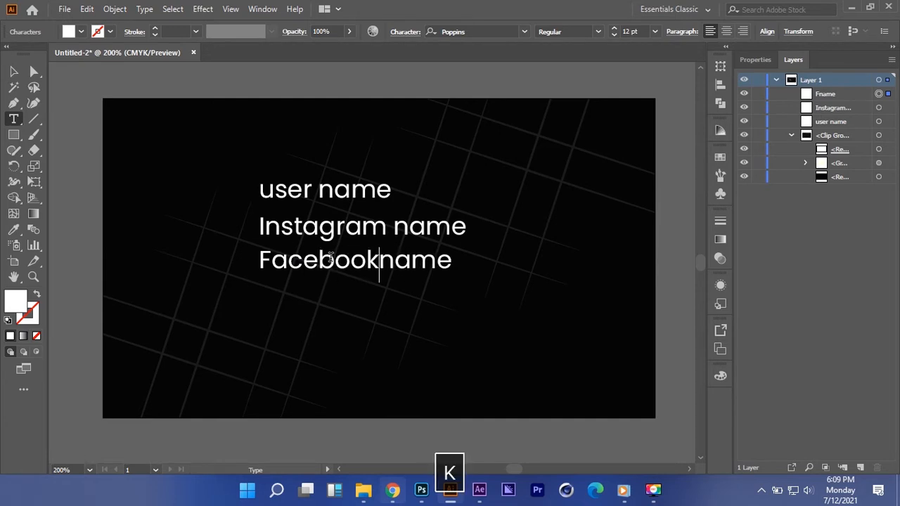
Duplicate the "Facebook name" line below itself and change the copy to read "Twitter name"
drag(334, 271, 333, 307)
double_click(332, 301)
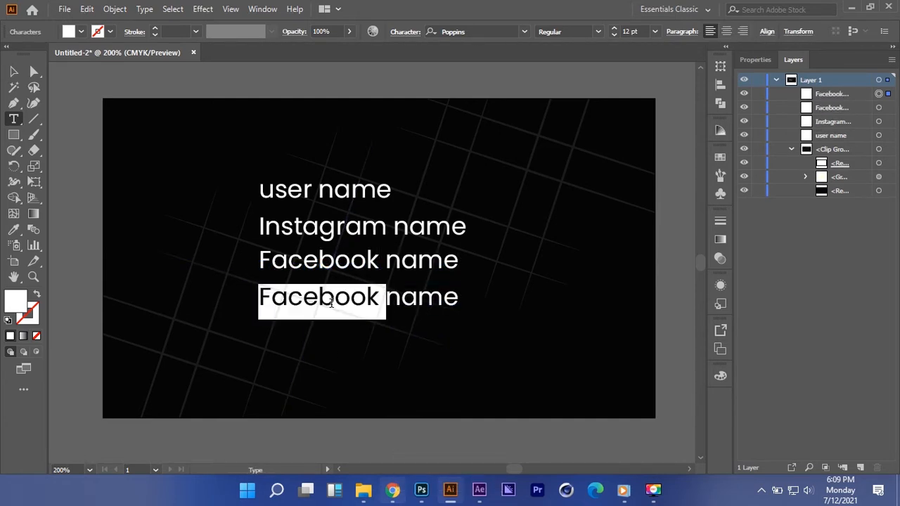
text(Ti)
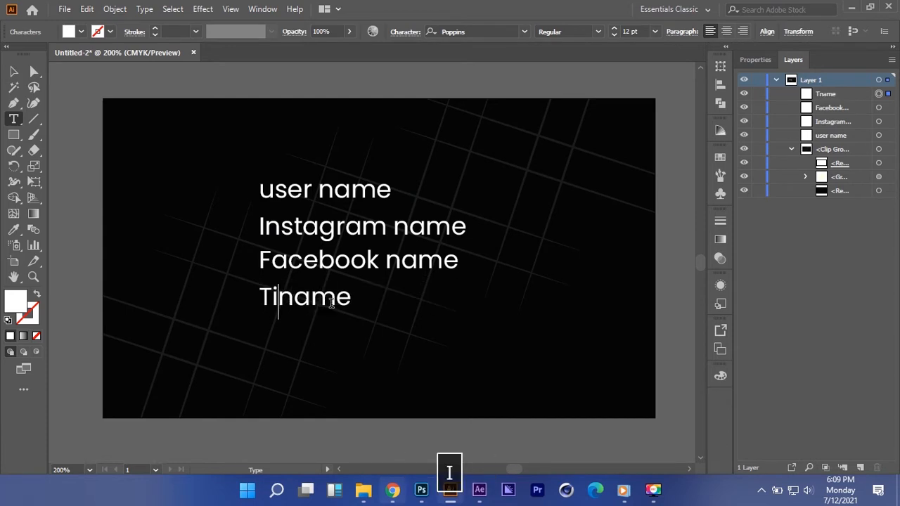
key(BackSpace)
text(witt)
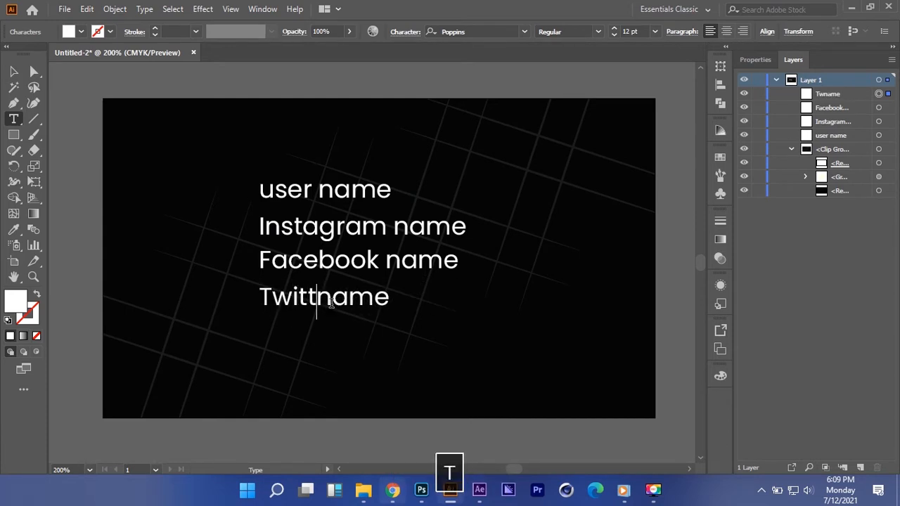
text(er )
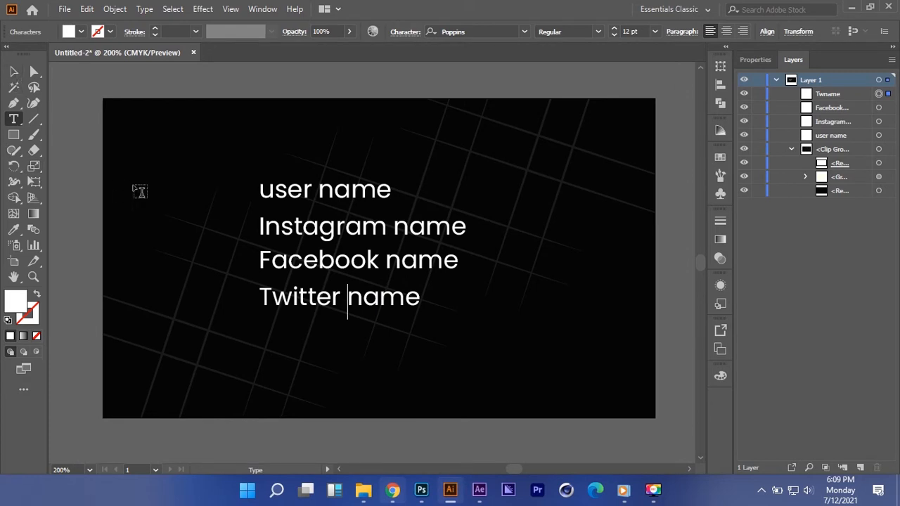
Insert "u." before "name" in the Twitter, Facebook and Instagram lines
text(u.)
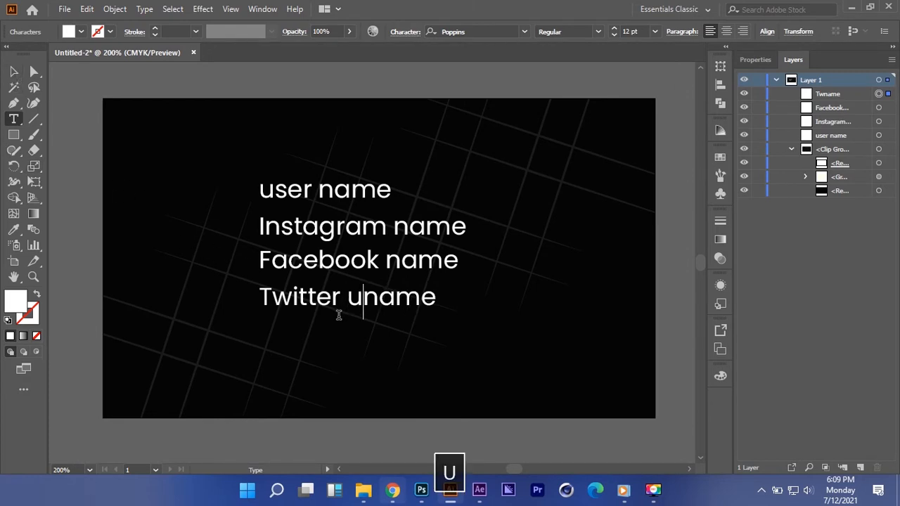
click(386, 261)
text(u.)
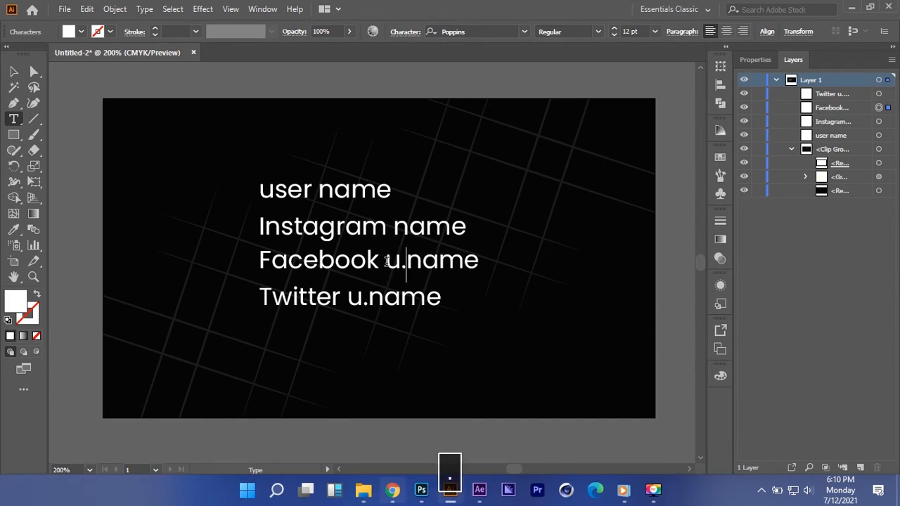
text(u.)
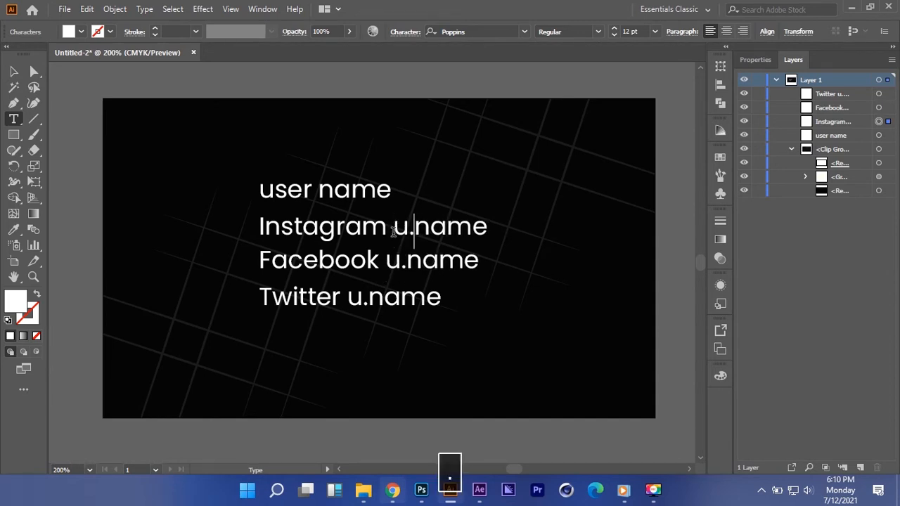
click(13, 71)
Select the black background clip group and lock it
click(91, 199)
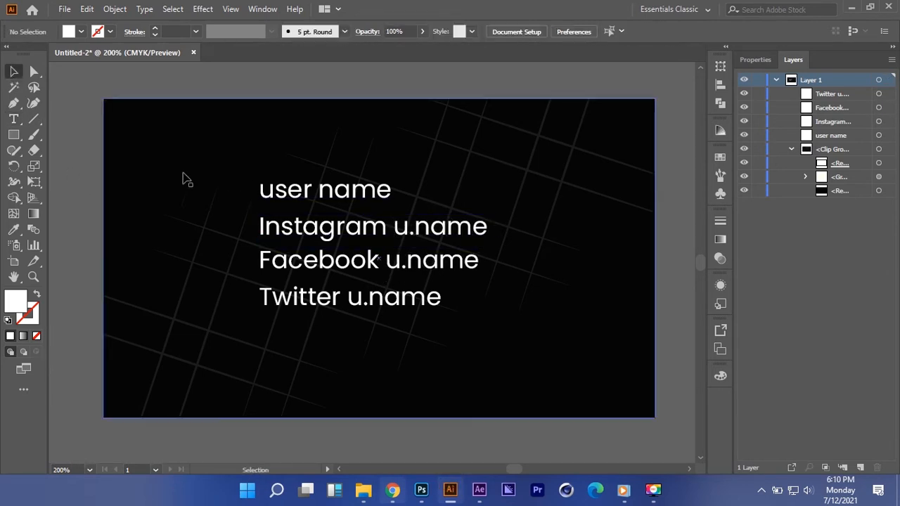
drag(95, 181, 157, 268)
key(ctrl+2)
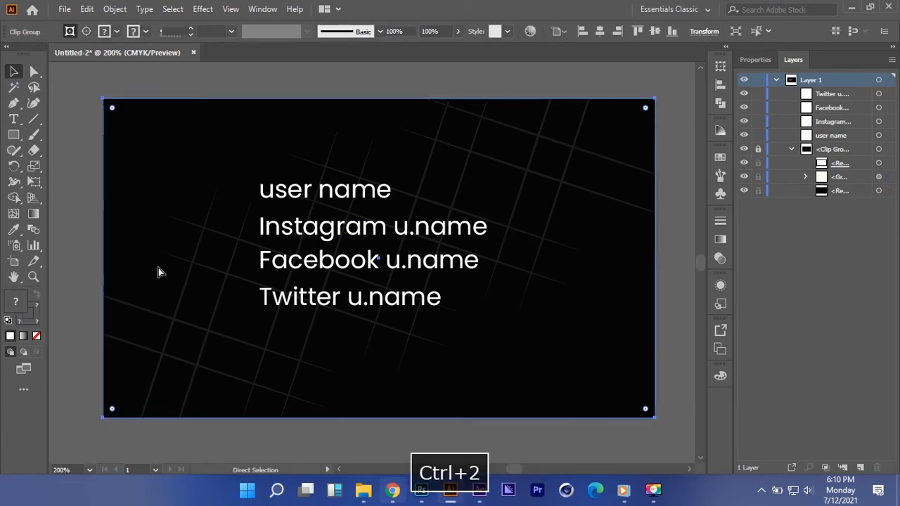
Select all four text lines and move them together to the middle of the artboard, then deselect them
drag(261, 204, 331, 332)
mouse_move(351, 274)
alt+mouse_down()
mouse_move(354, 288)
mouse_move(346, 282)
alt+mouse_up()
shift+drag(363, 250, 393, 251)
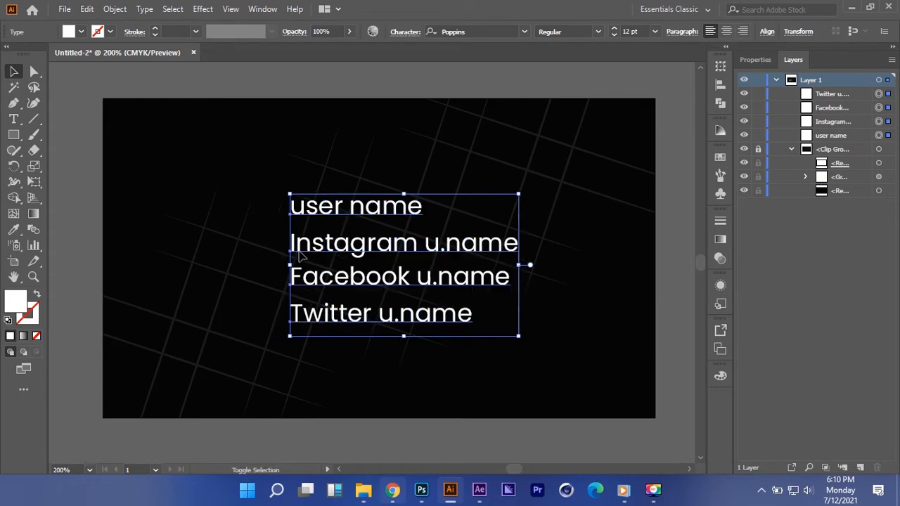
click(79, 276)
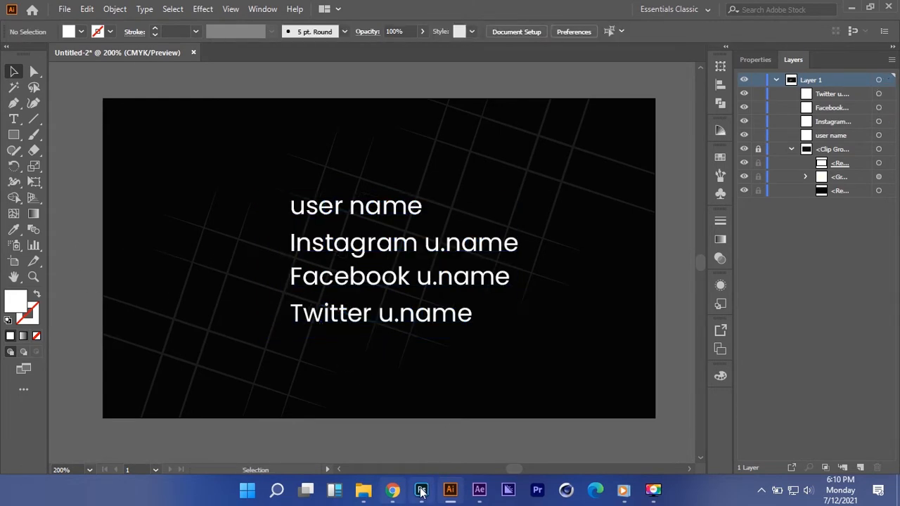
Switch to the Flaticon site in Chrome and search its icons for "admin"
click(393, 490)
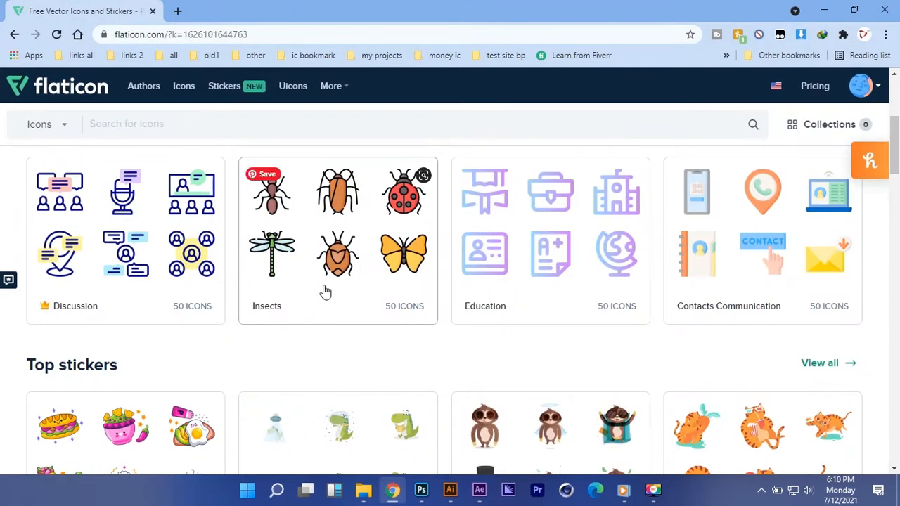
scroll(214, 148, up, 4)
click(208, 131)
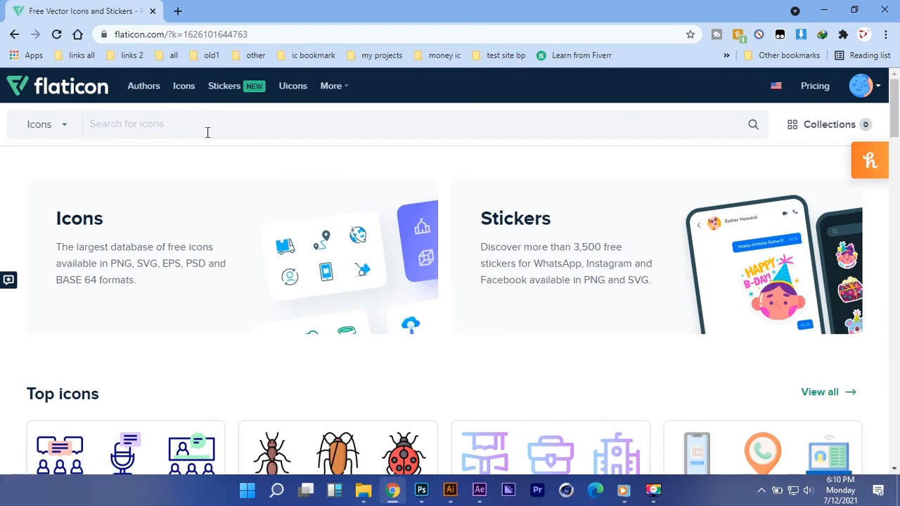
text(n)
key(BackSpace)
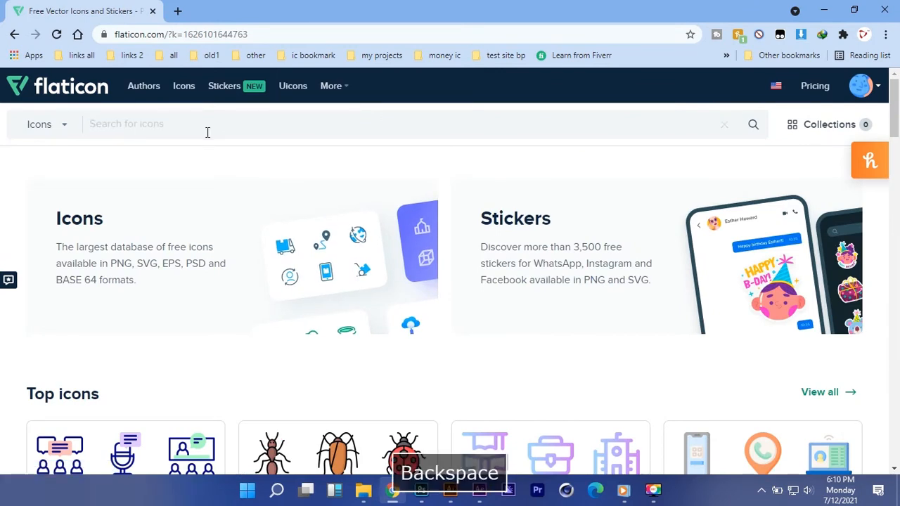
text(admin)
key(Return)
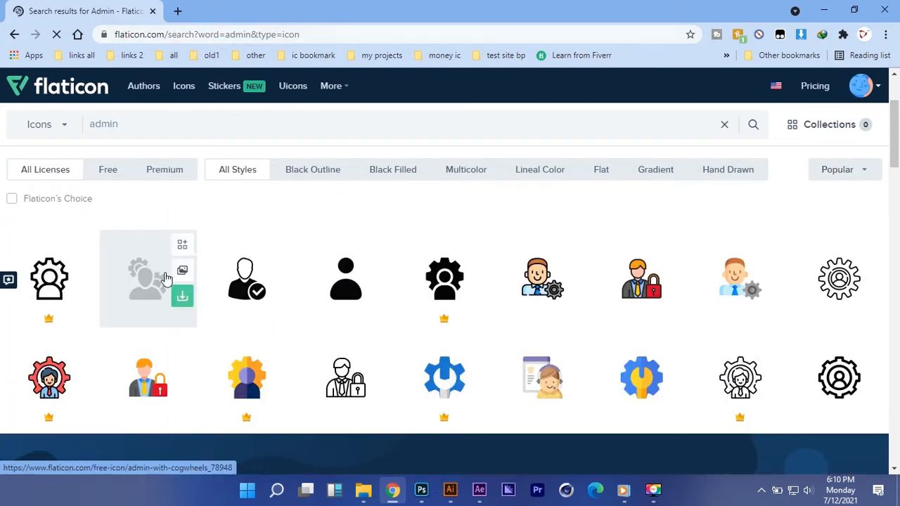
Download the plain black user icon for free as user.png and dismiss the attribution message and download overlay
scroll(330, 226, down, 1)
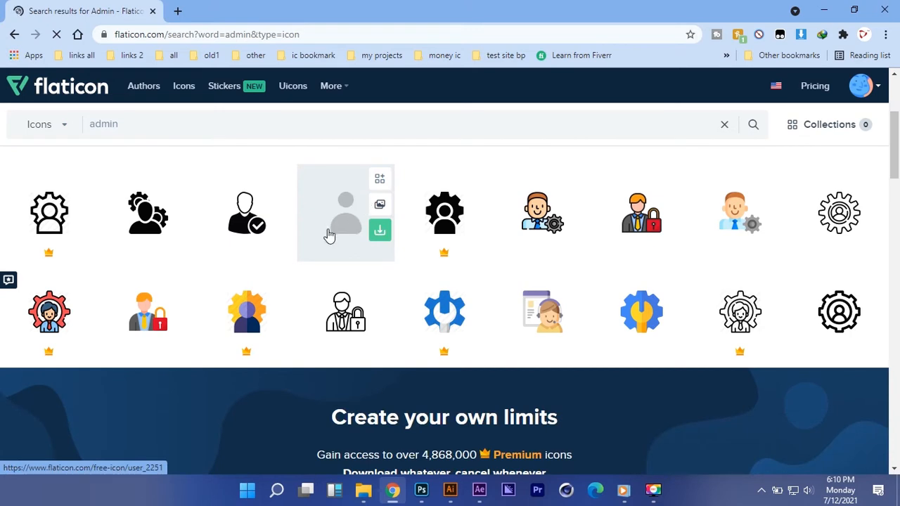
click(373, 239)
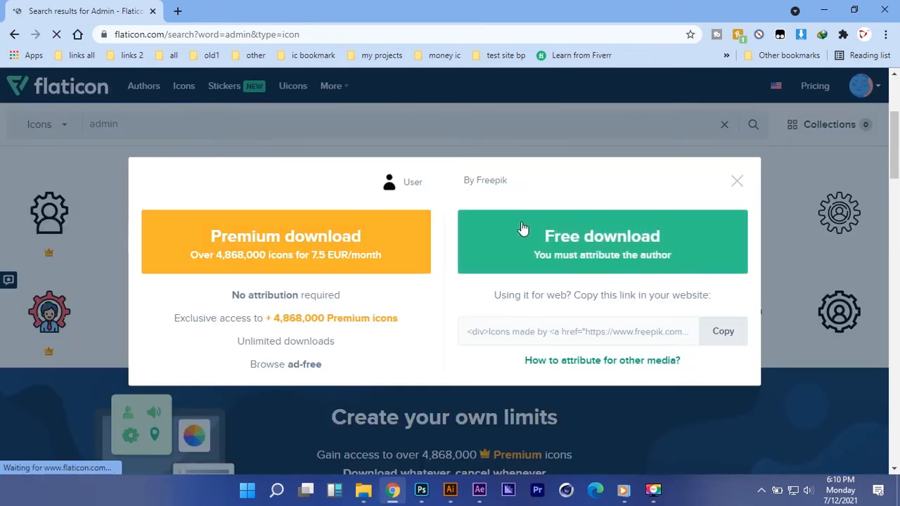
click(479, 251)
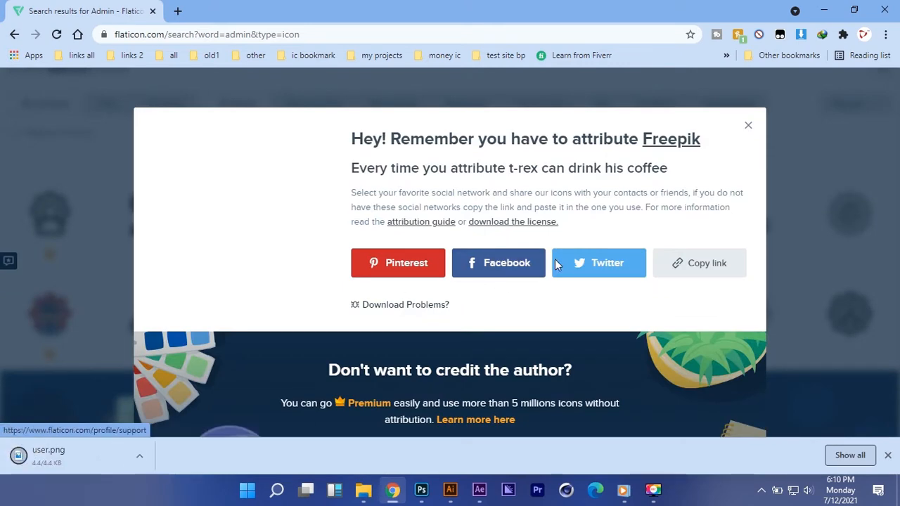
click(745, 128)
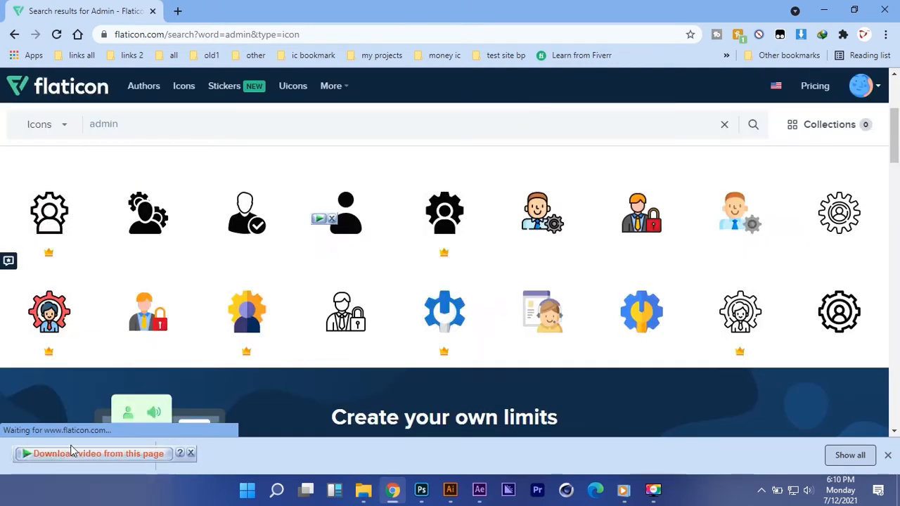
click(190, 455)
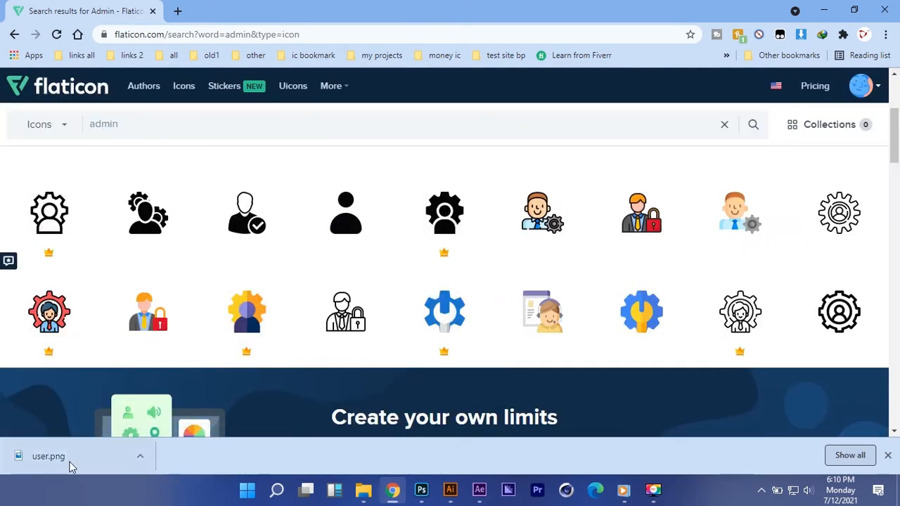
Switch back to Illustrator, place the downloaded user.png and move it onto the empty canvas beside the black artboard
key(alt+Tab)
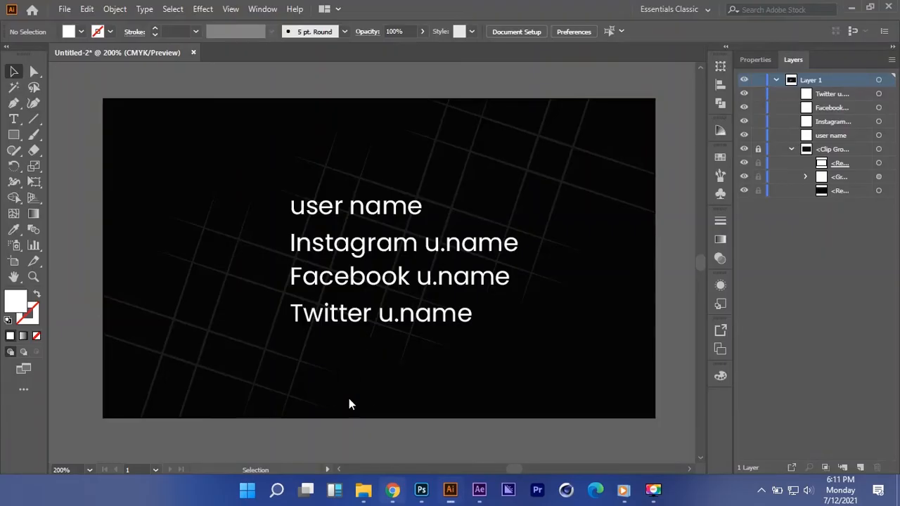
drag(349, 399, 286, 247)
click(239, 220)
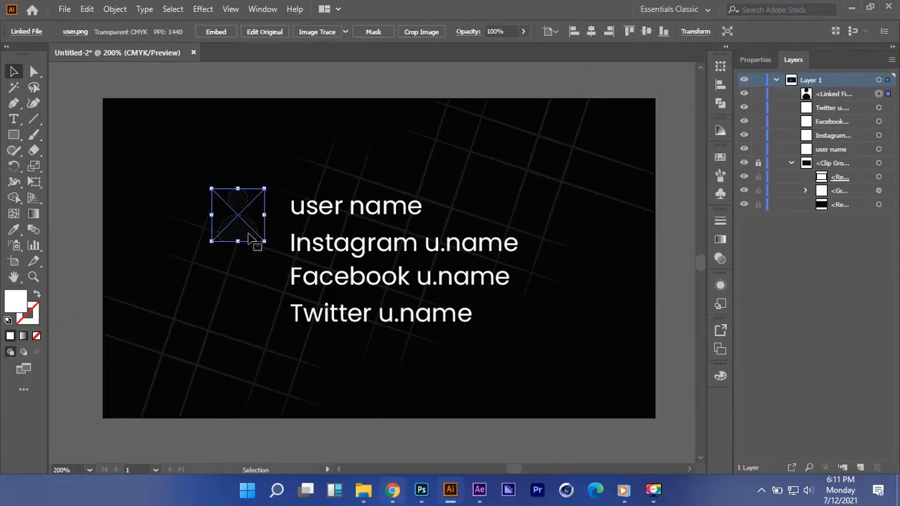
scroll(255, 243, down, 1)
key(space)
drag(255, 243, 249, 261)
scroll(249, 260, up, 2)
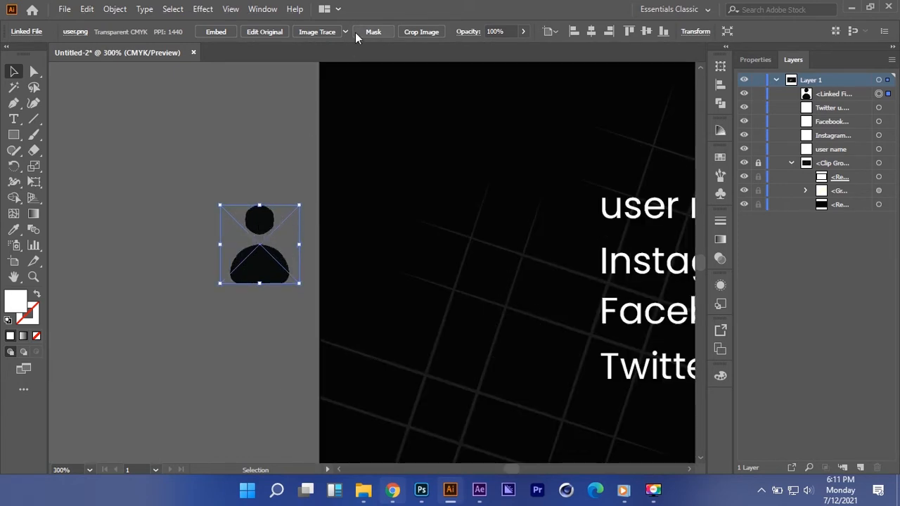
Trace the placed user image with the Sketched Art preset, expand the tracing and fill it white
click(345, 31)
click(377, 179)
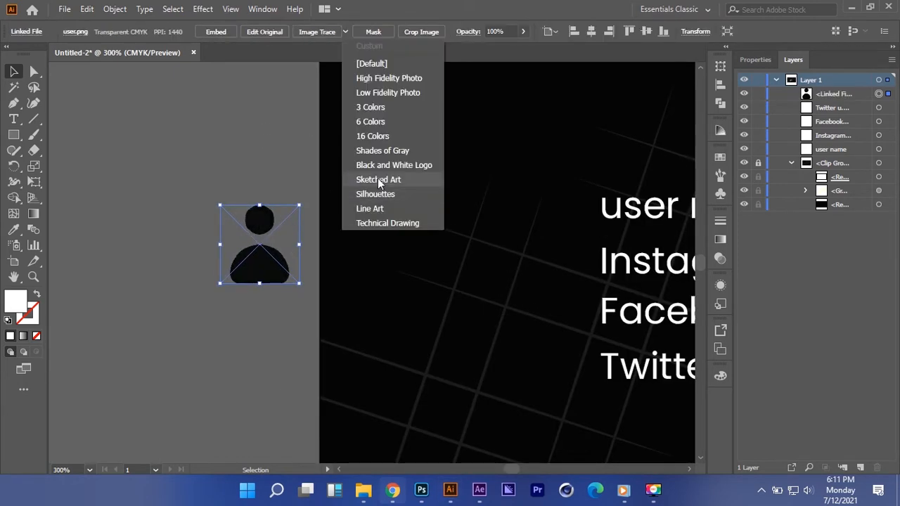
click(377, 179)
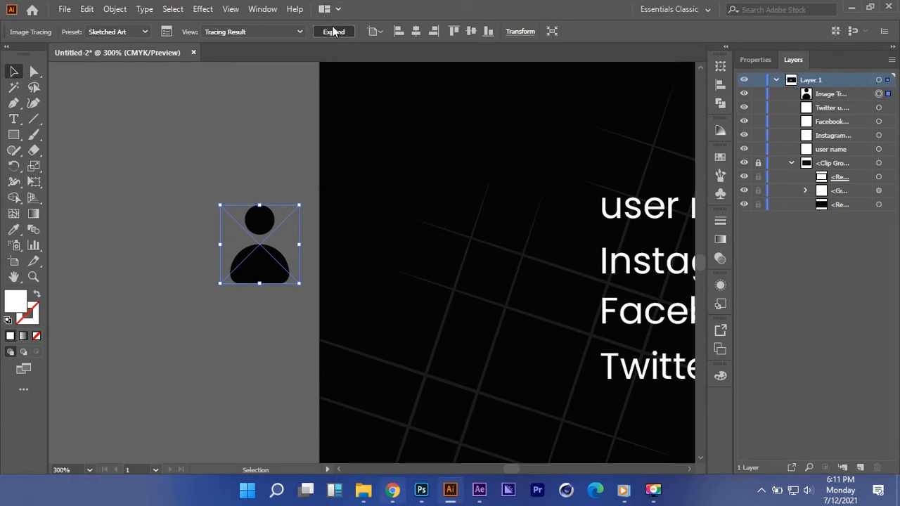
click(334, 32)
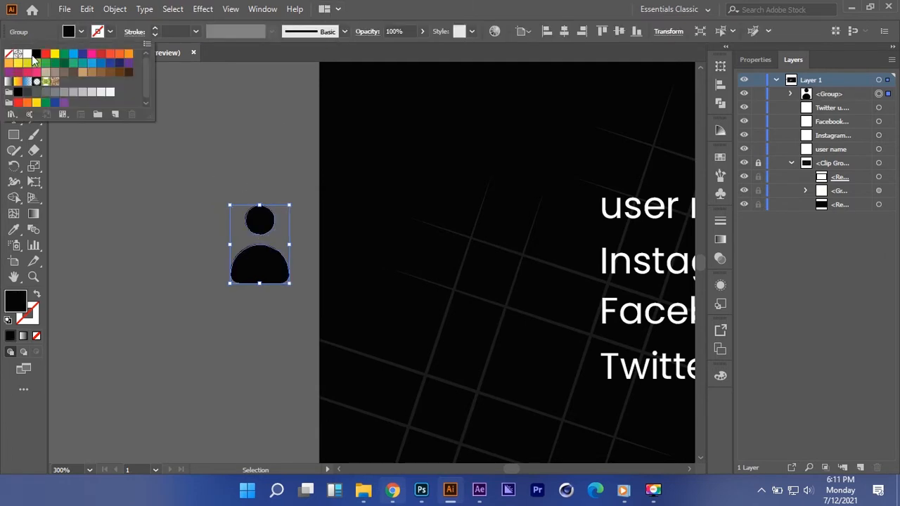
click(32, 56)
Shrink the white user icon and move it onto the black artboard beside the "user name" line, then deselect it
click(264, 219)
scroll(265, 219, down, 1)
scroll(266, 220, right, 1)
drag(197, 231, 364, 202)
click(344, 248)
scroll(368, 241, right, 3)
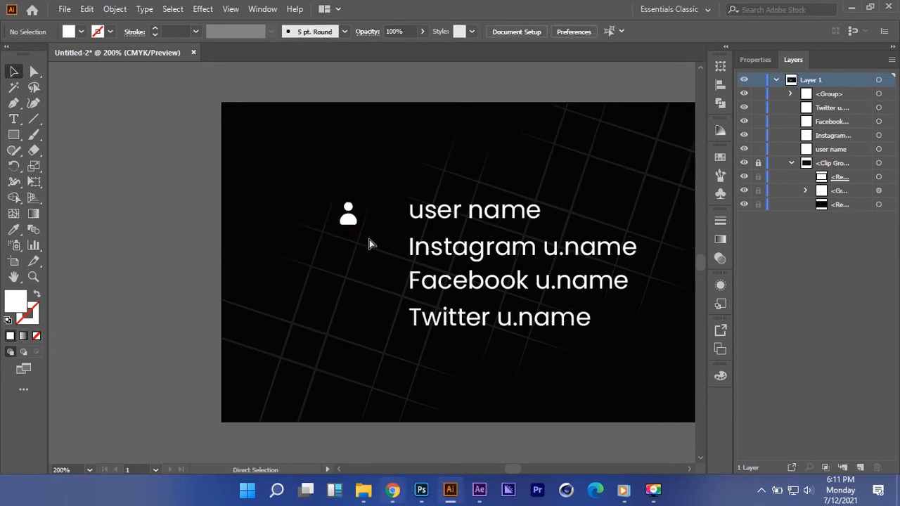
Switch to the Flaticon site in Chrome and search its icons for "instagram"
click(392, 490)
drag(128, 137, 67, 139)
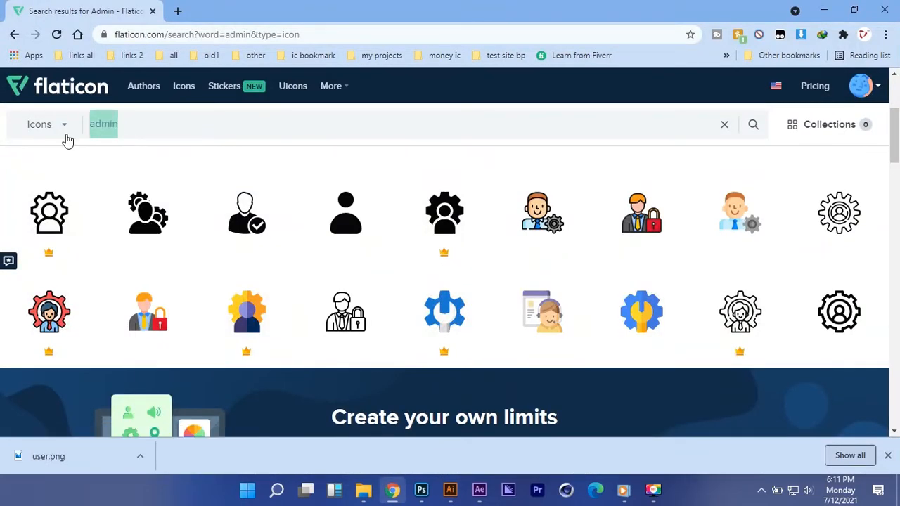
text(instagram)
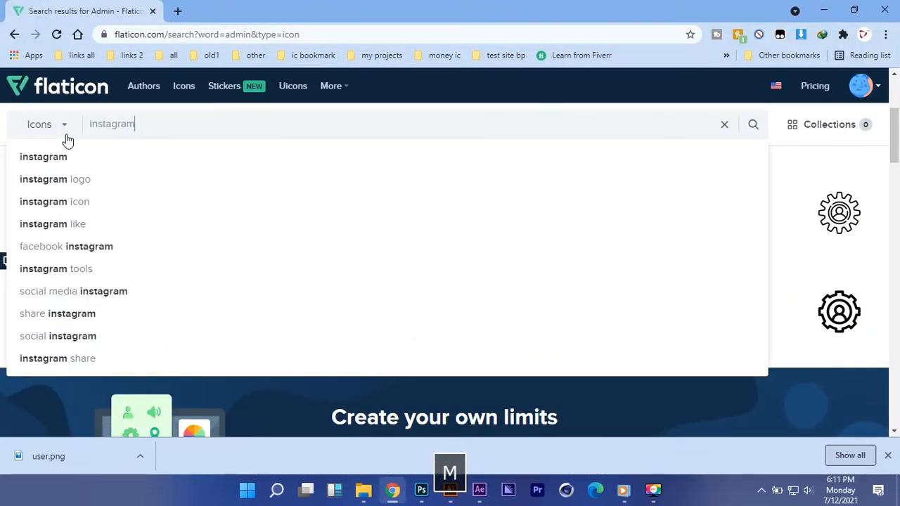
key(Return)
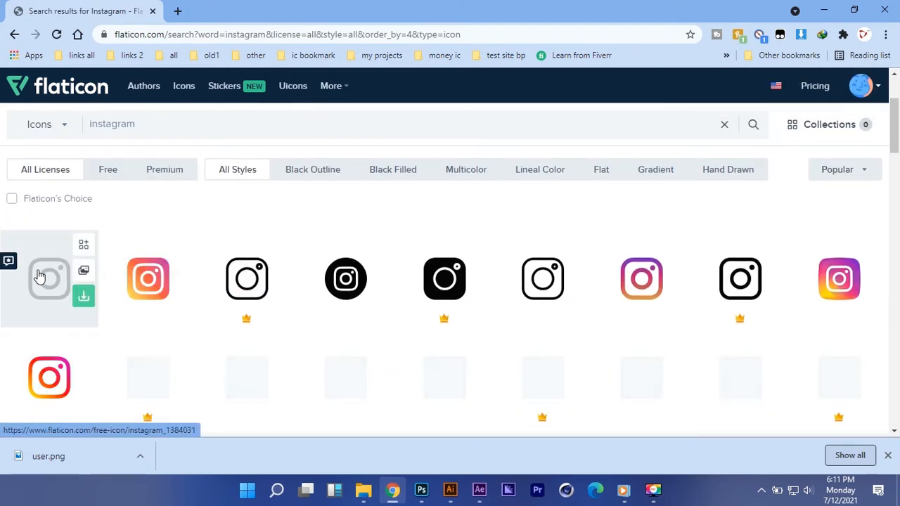
Download the first black outline Instagram icon for free as a PNG, and dismiss the attribution message and download overlay
click(56, 290)
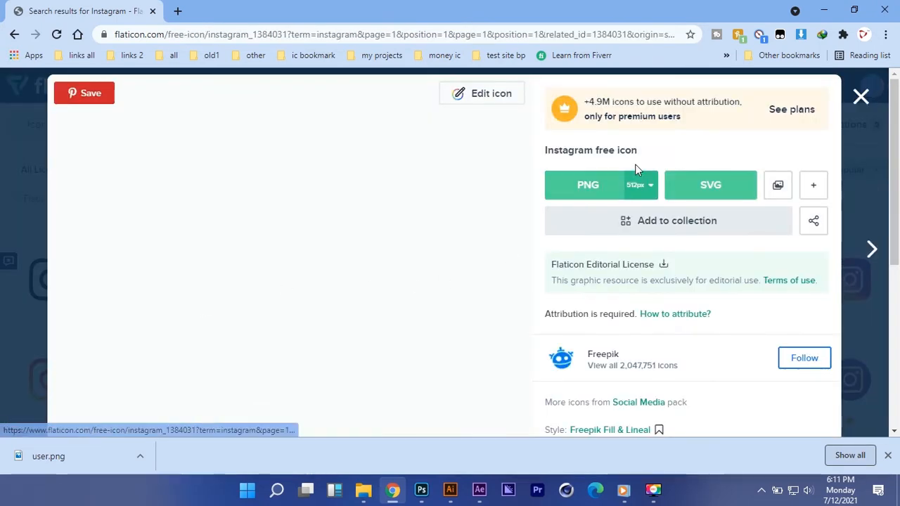
click(575, 191)
click(575, 223)
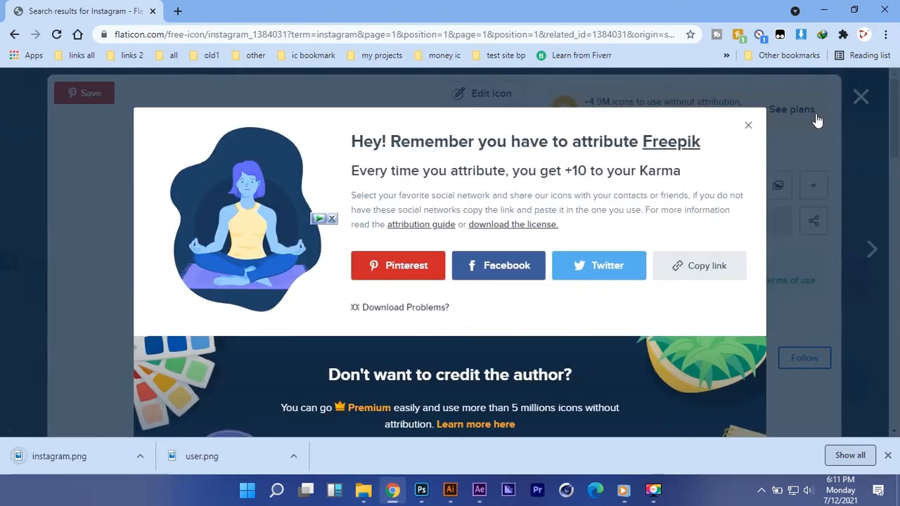
click(861, 88)
drag(72, 461, 187, 451)
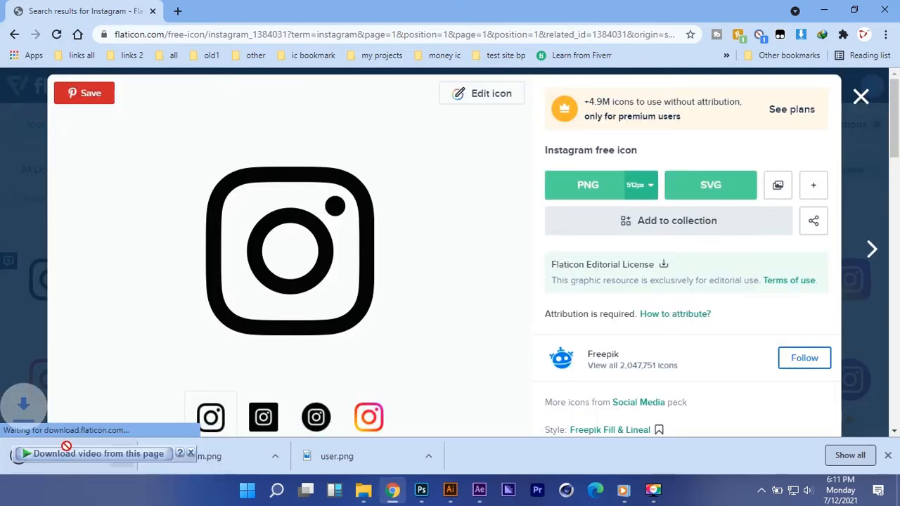
click(191, 454)
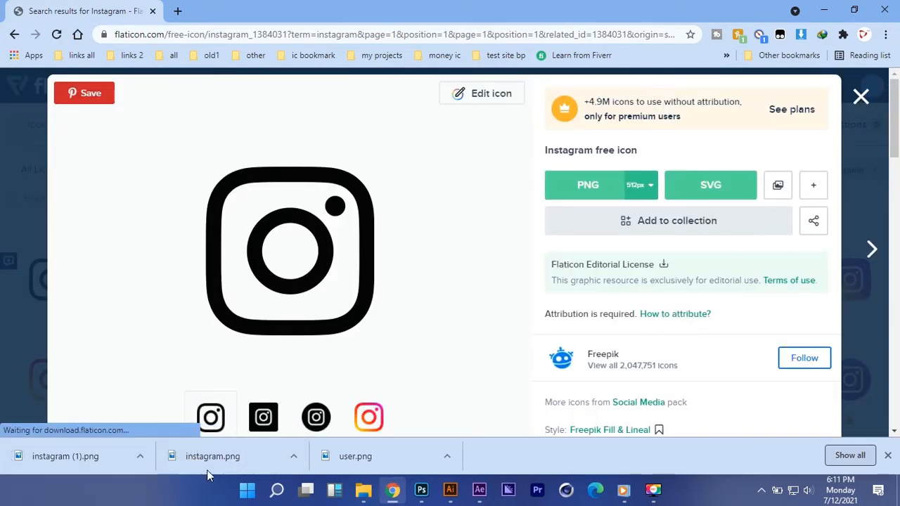
Switch back to Illustrator, place instagram.png, scale it down and move it onto the empty canvas beside the black artboard
key(alt+Tab)
drag(232, 411, 113, 304)
key(ctrl+minus)
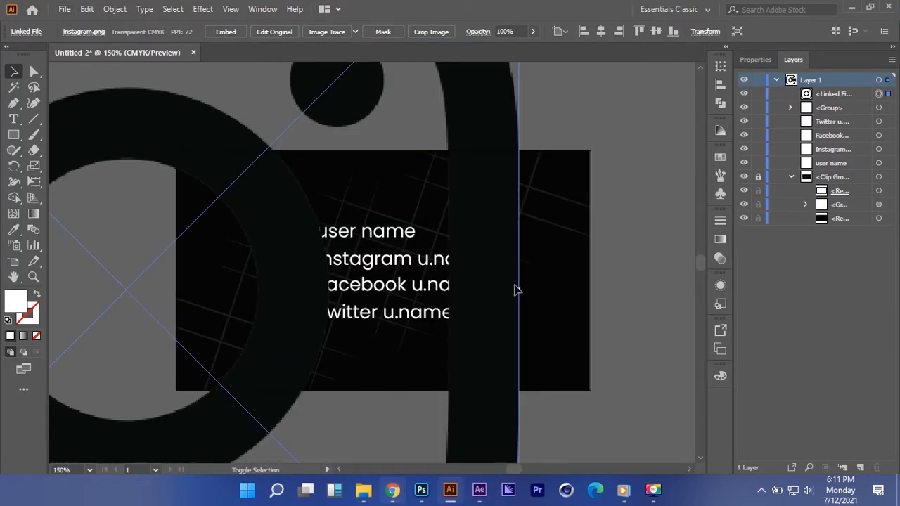
drag(515, 289, 126, 297)
key(ctrl+plus)
key(ctrl+plus)
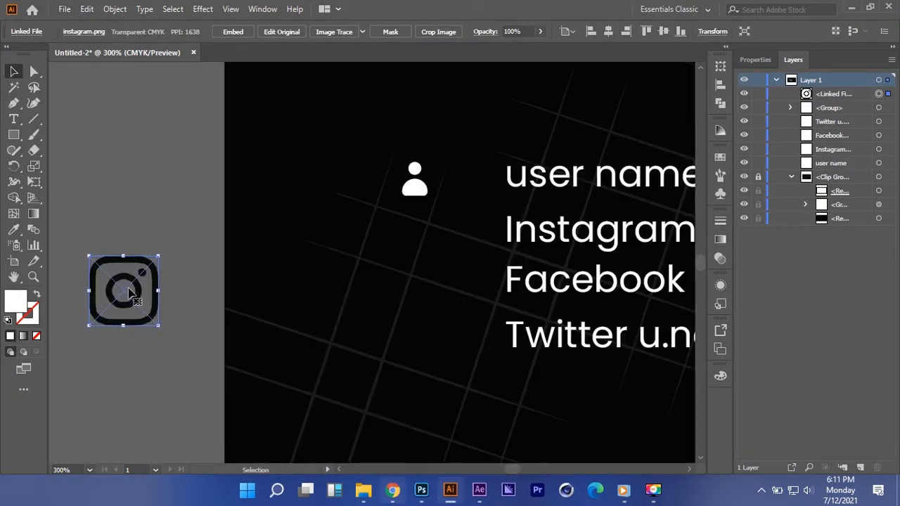
scroll(129, 292, up, 1)
Trace the Instagram image with the Sketched Art preset, expand the tracing and fill it white
click(360, 31)
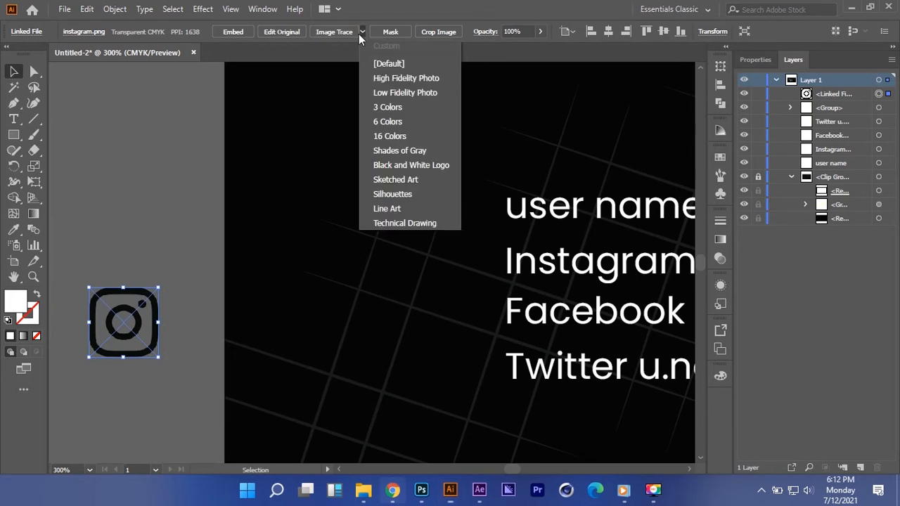
click(396, 182)
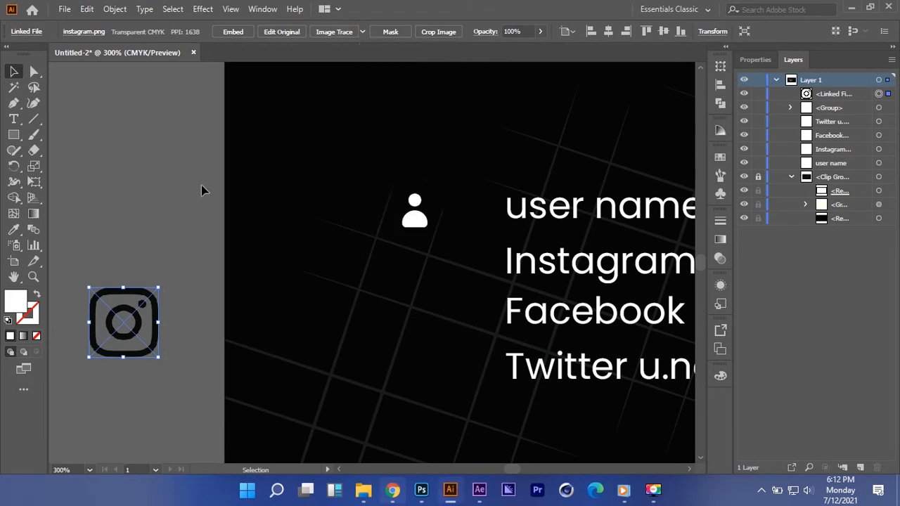
click(362, 32)
click(399, 179)
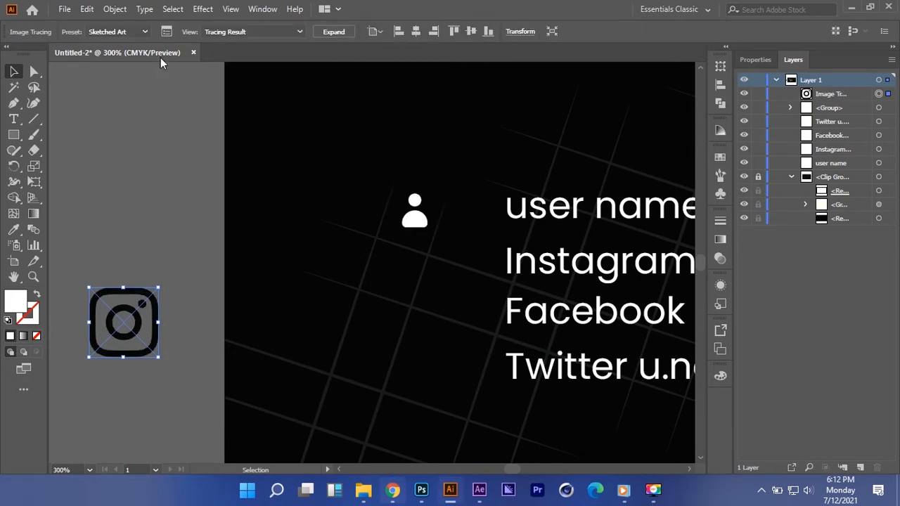
click(333, 34)
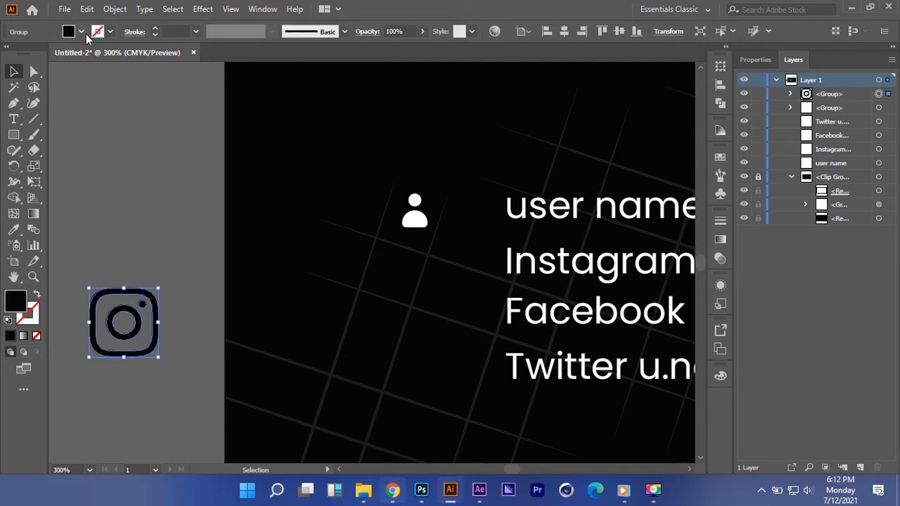
click(81, 32)
click(19, 100)
Select the Instagram icon and the user icon and align them to a common horizontal centre
click(120, 332)
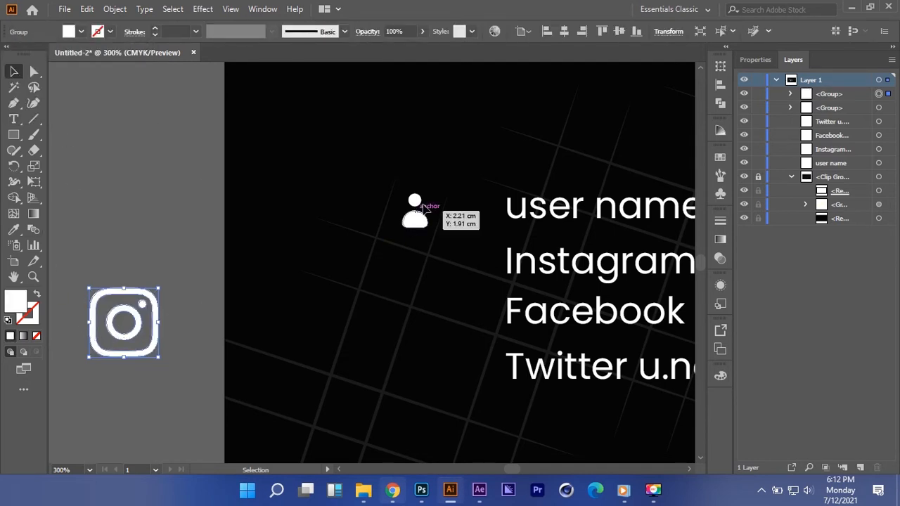
shift+click(414, 213)
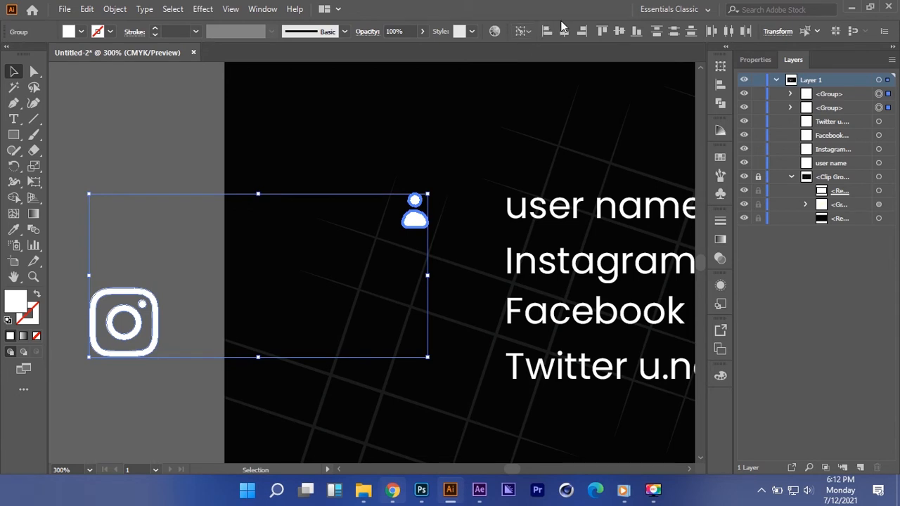
click(564, 31)
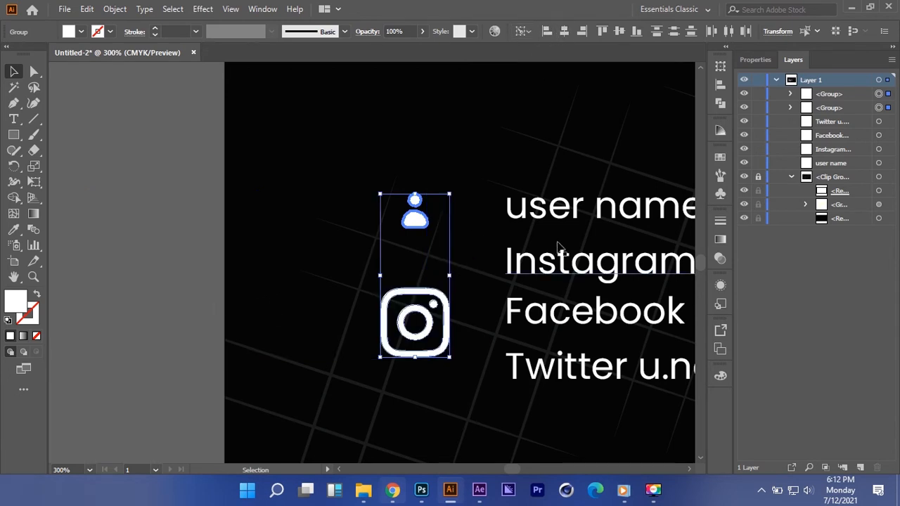
Align the Instagram icon to the bottom of the "Instagram u.name" text line and deselect both
click(569, 276)
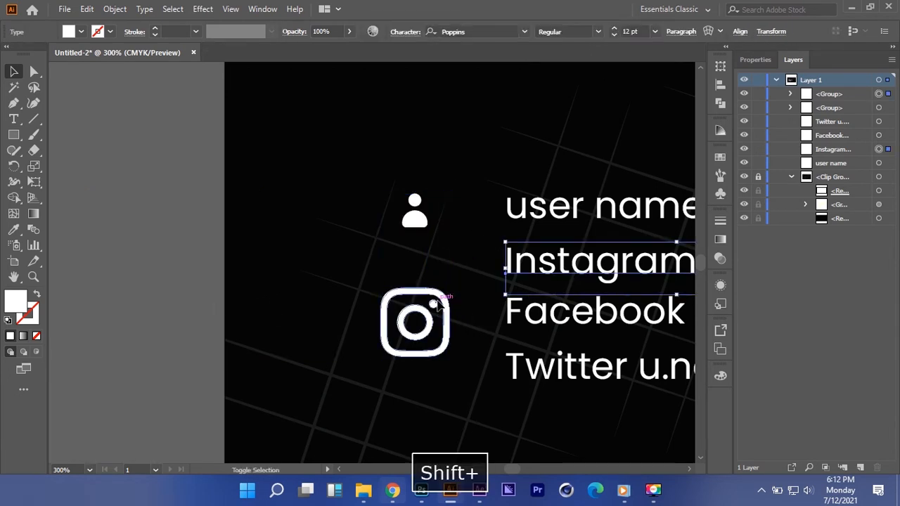
shift+click(442, 299)
click(552, 275)
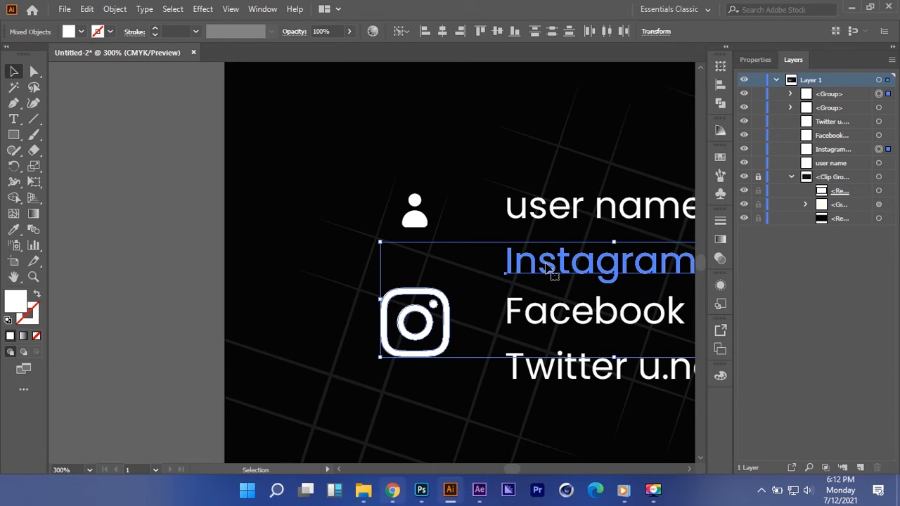
click(519, 32)
click(120, 311)
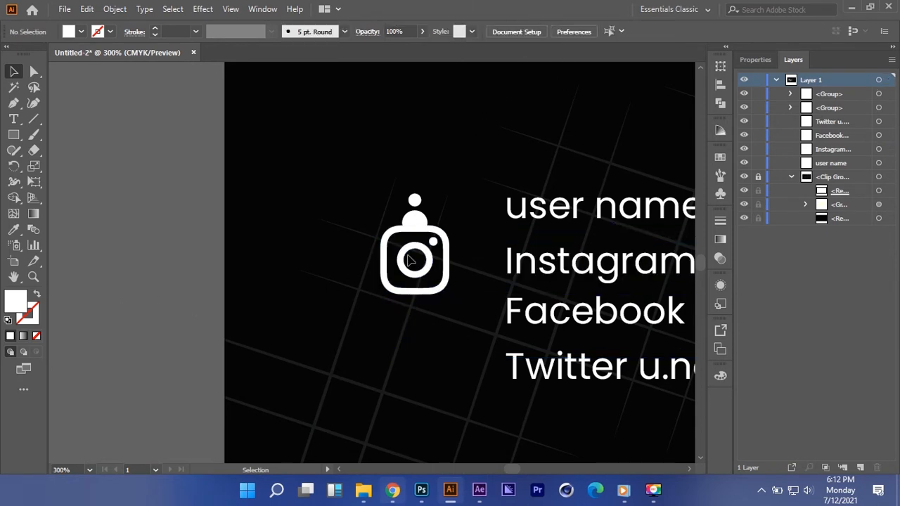
Scale the Instagram icon down to about the user icon's width and keep it centred below that icon
click(412, 260)
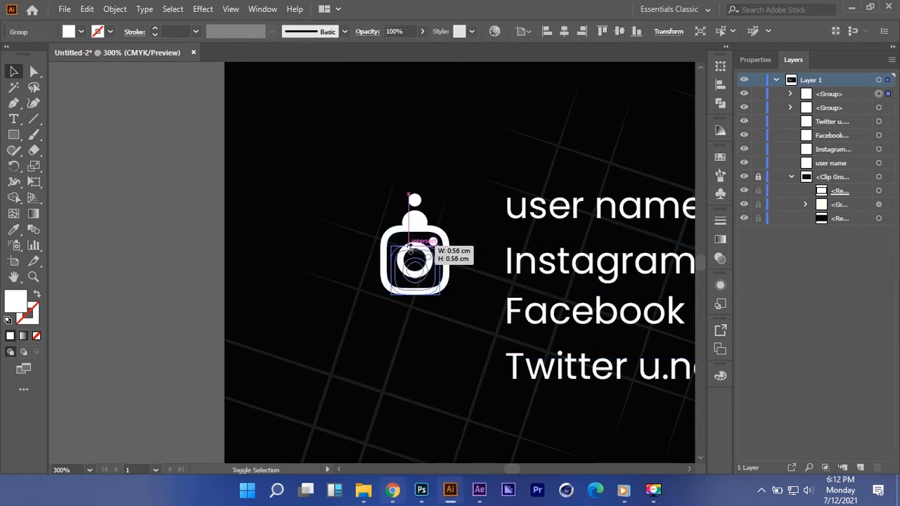
drag(410, 248, 410, 260)
scroll(443, 249, up, 2)
scroll(442, 249, right, 1)
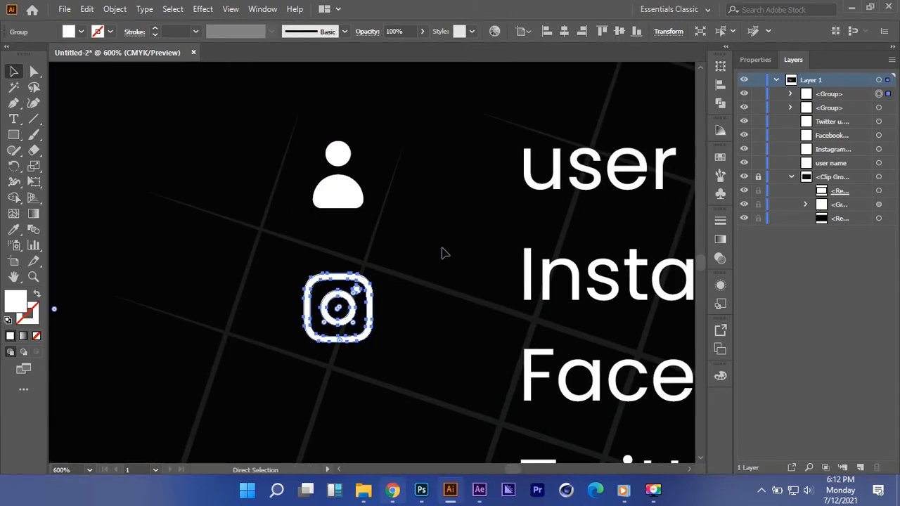
mouse_move(338, 273)
mouse_down()
mouse_move(348, 299)
mouse_move(349, 278)
mouse_up()
Vertically centre the Instagram icon on the "Instagram u.name" line, then nudge the icon up to match the visible lettering
shift+click(562, 276)
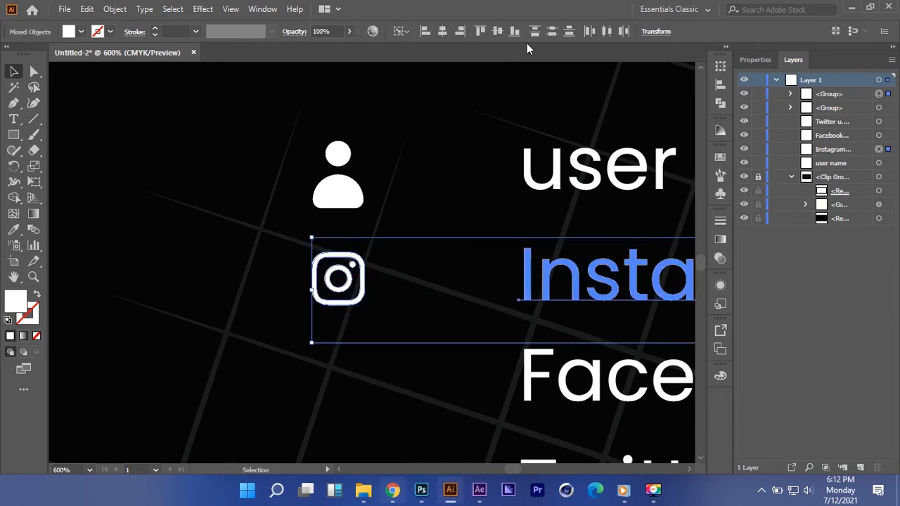
click(498, 31)
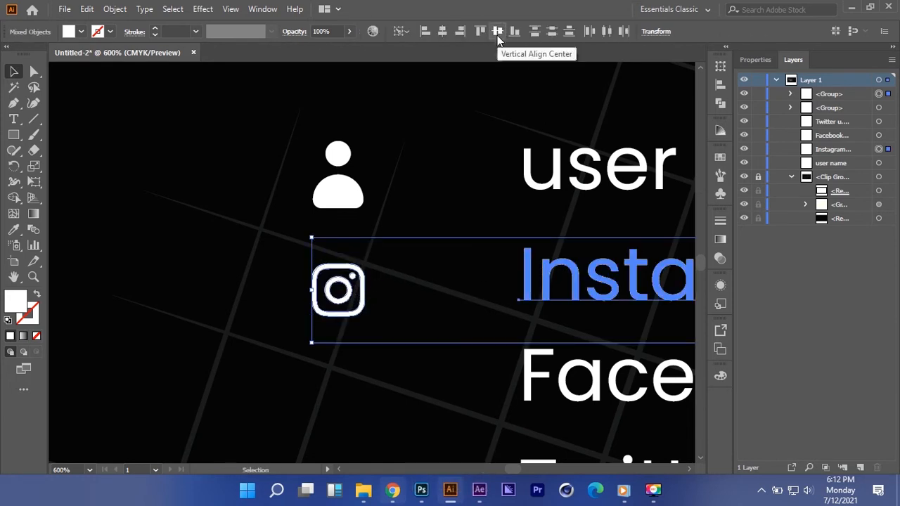
click(301, 297)
click(341, 290)
key(Up)
key(Up)
key(Up)
key(Up)
key(Up)
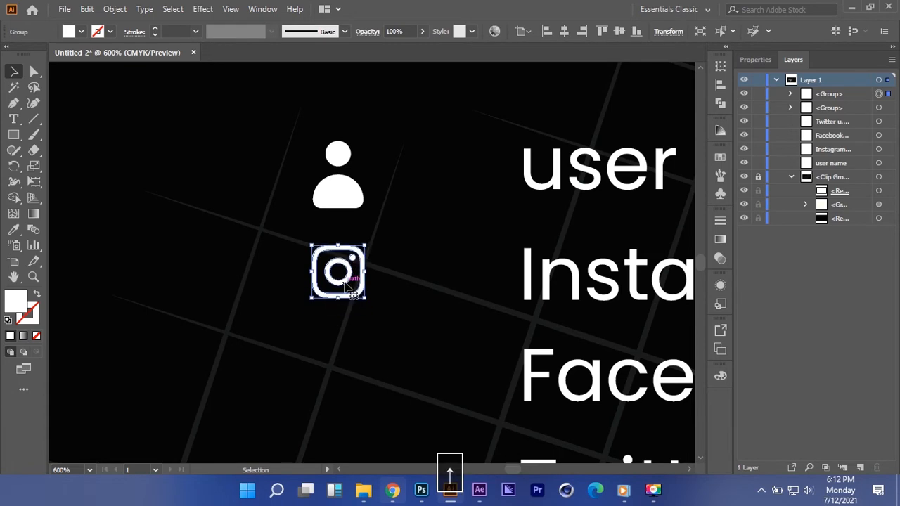
Switch to Flaticon in Chrome, close the Instagram icon's page and search the icons for "facebook"
scroll(345, 281, down, 2)
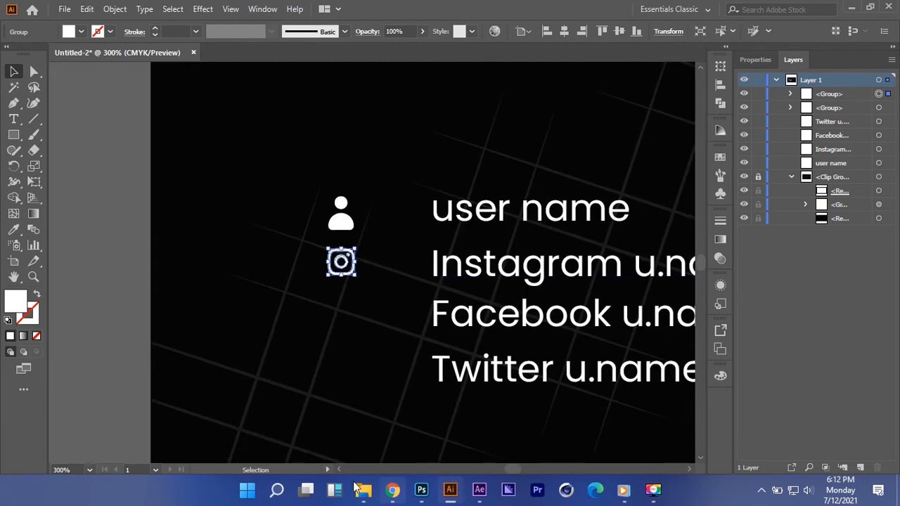
click(393, 492)
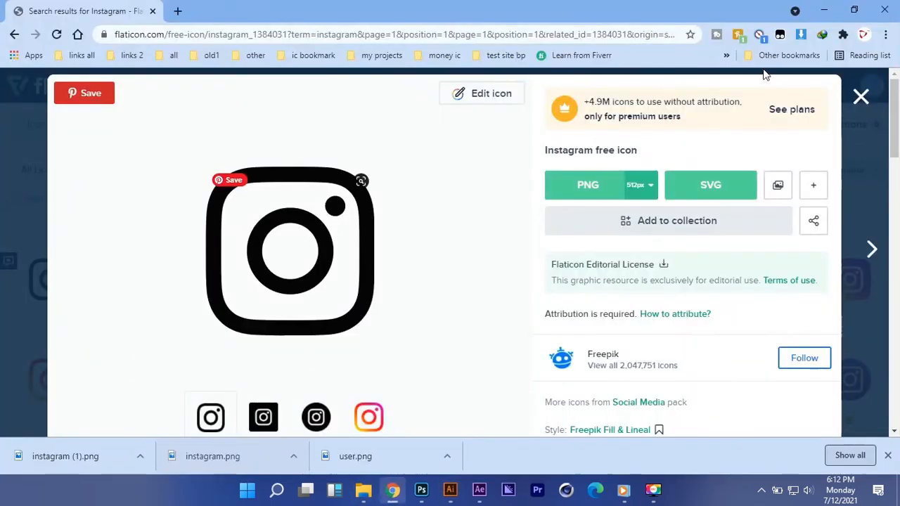
key(Escape)
scroll(281, 169, up, 1)
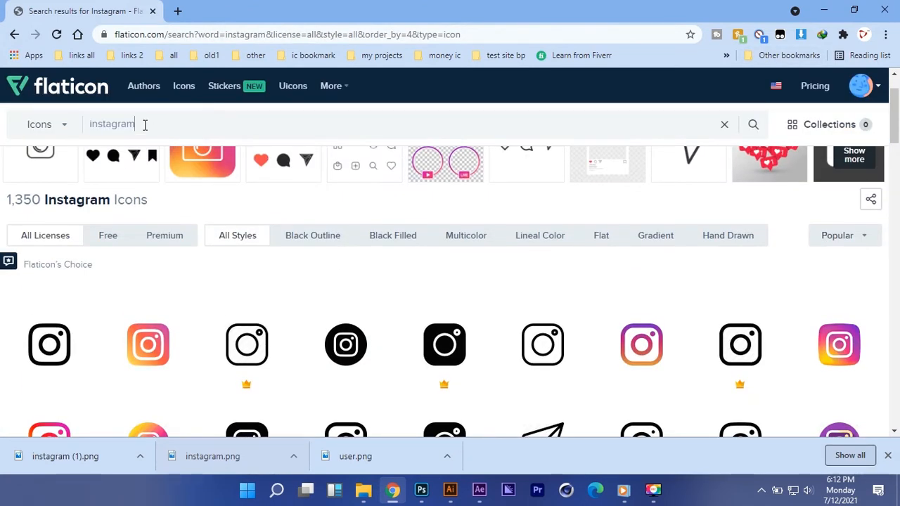
drag(145, 125, 98, 134)
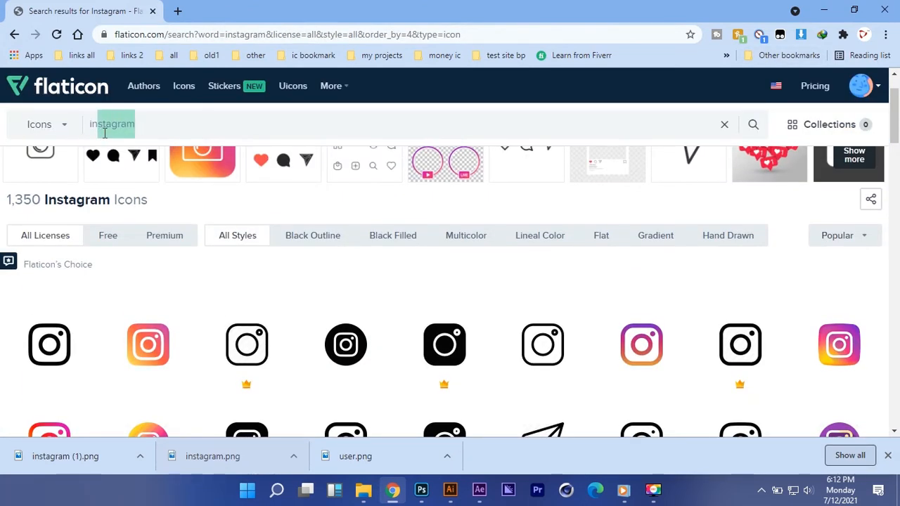
key(BackSpace)
text(facebook)
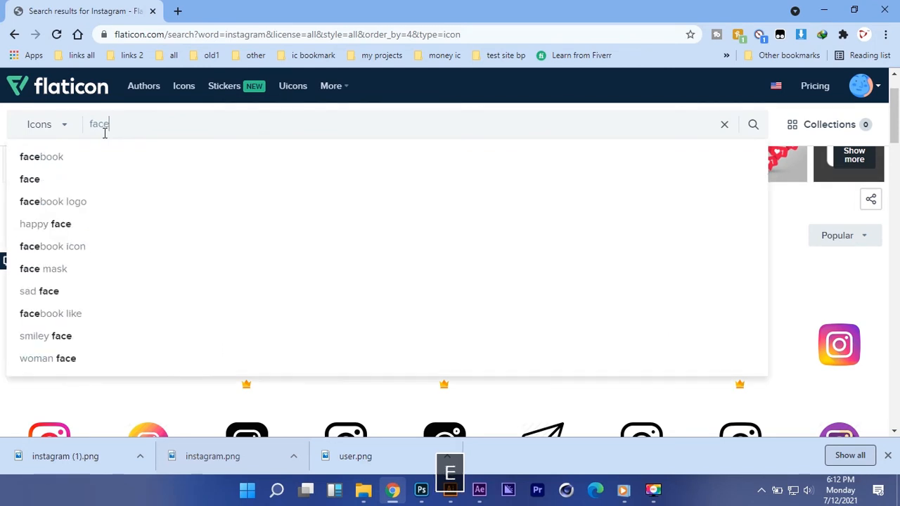
key(Return)
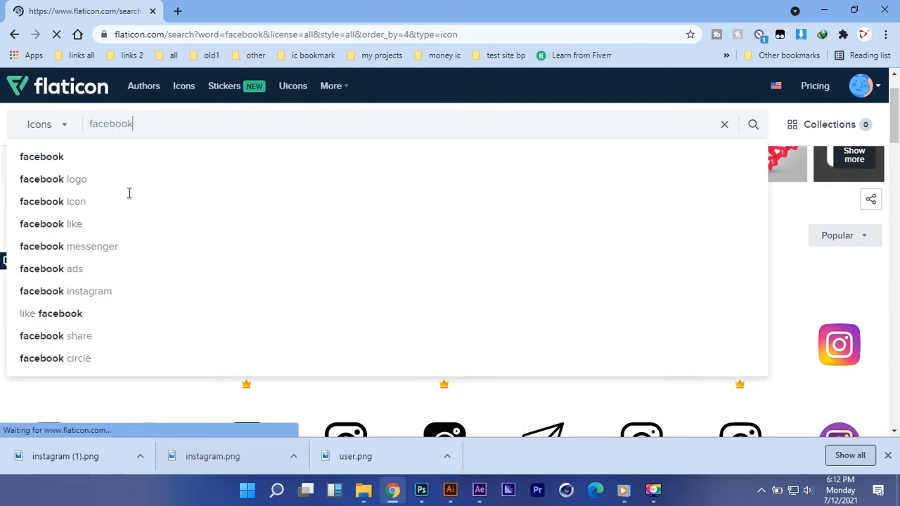
scroll(162, 265, down, 2)
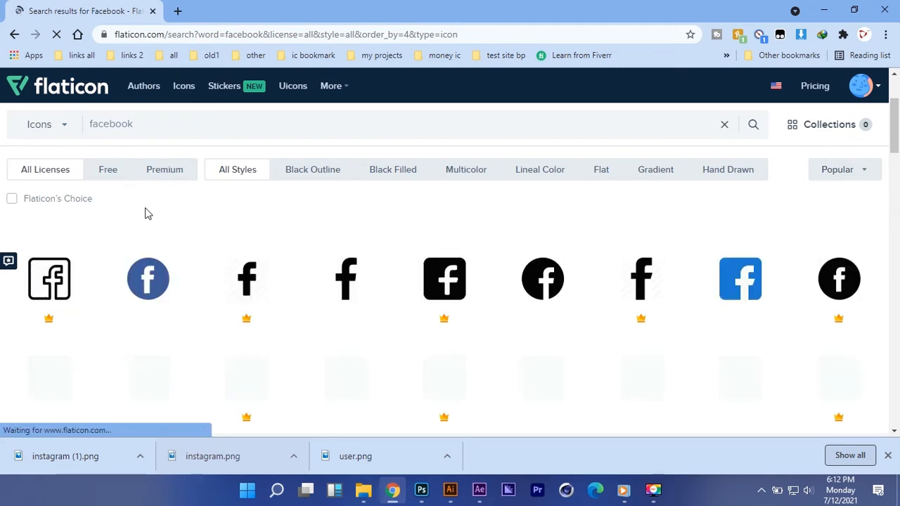
Download the free outlined square Facebook icon as a PNG and close the attribution notice
scroll(528, 241, down, 2)
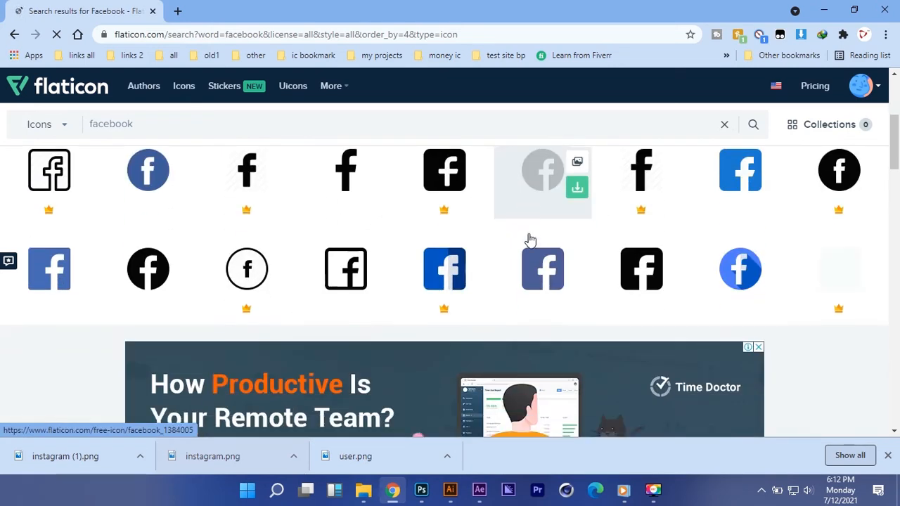
click(333, 246)
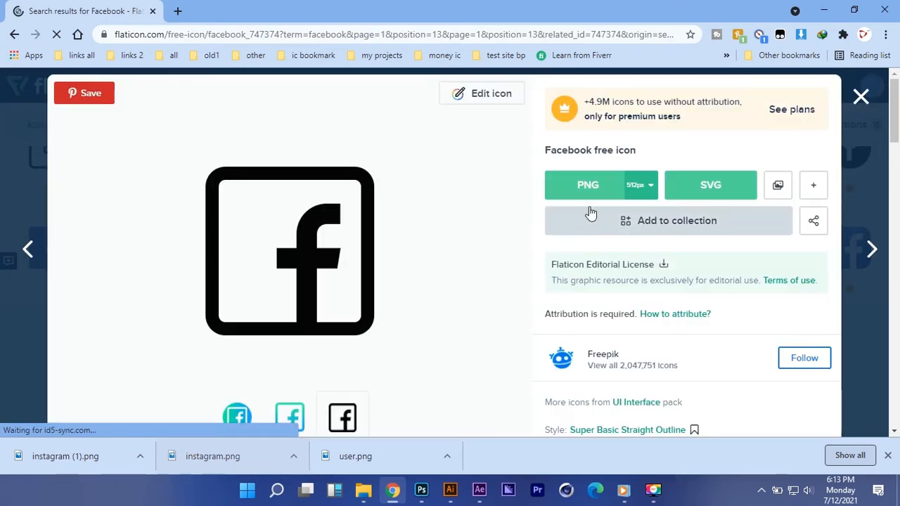
click(594, 186)
click(593, 226)
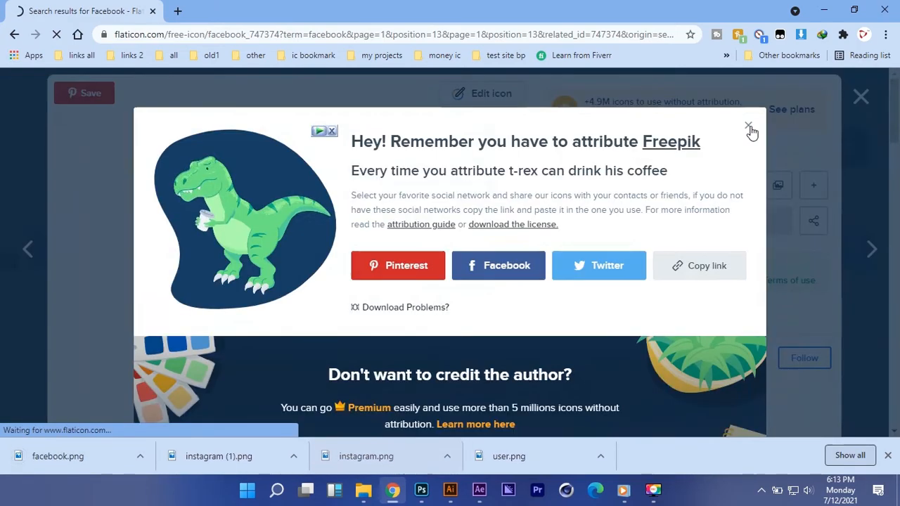
click(749, 126)
Place the downloaded facebook.png into the Illustrator document and scale it down to a small icon at the artboard's left edge
drag(72, 441, 145, 306)
key(alt+Tab)
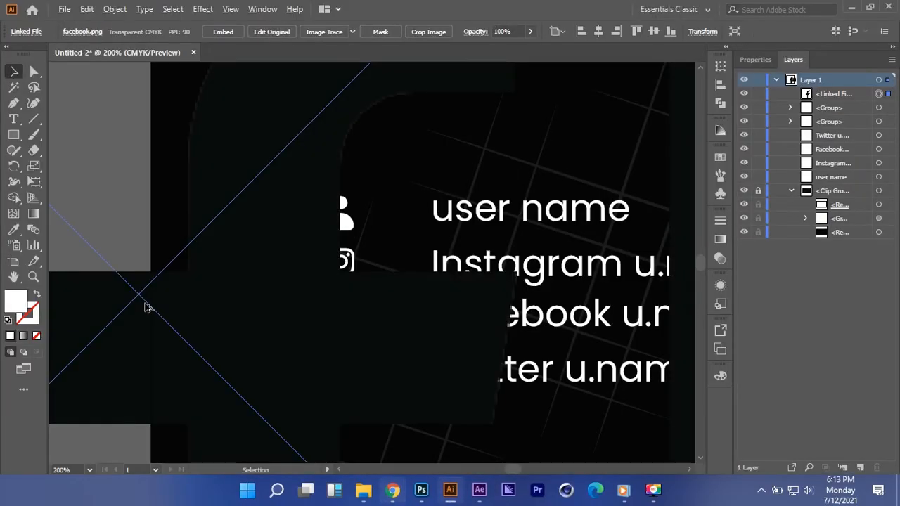
scroll(144, 301, down, 2)
drag(457, 298, 141, 301)
scroll(140, 301, up, 3)
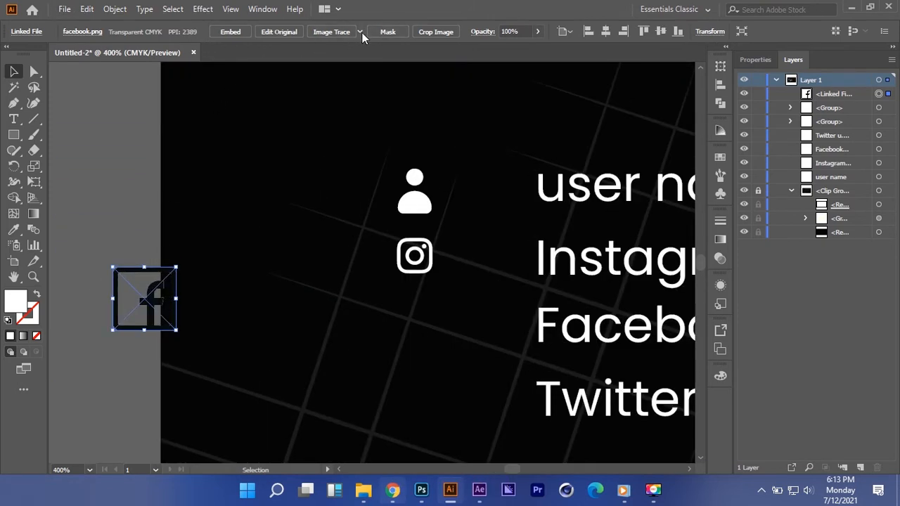
Image-trace the Facebook icon with the Sketched Art preset, expand it and fill it white
click(360, 32)
click(374, 176)
click(335, 33)
click(82, 32)
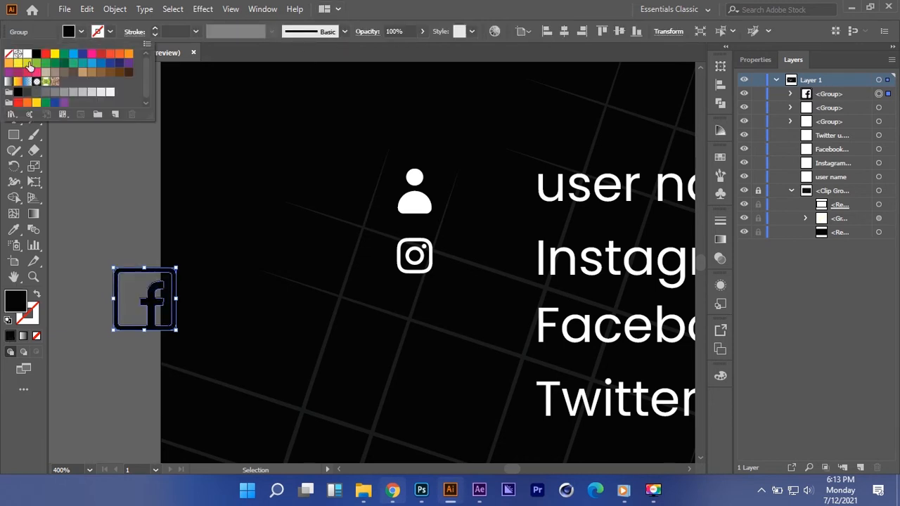
click(28, 55)
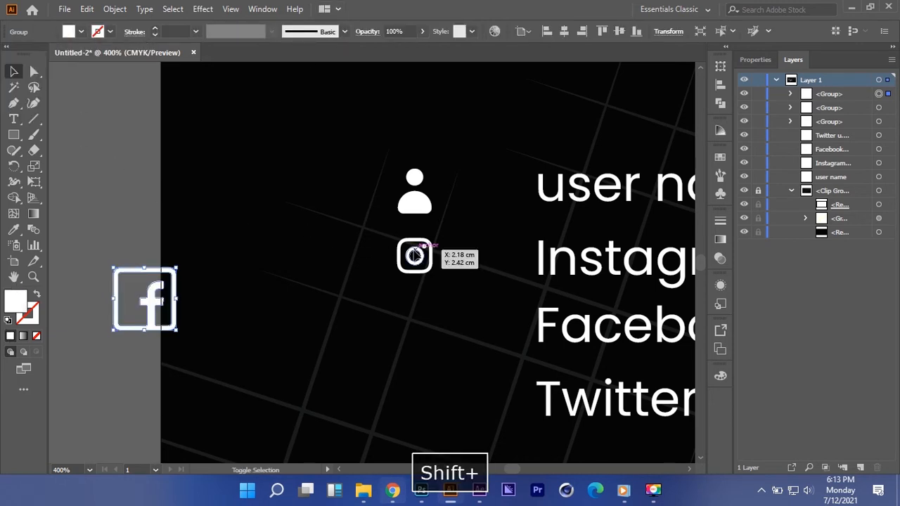
Horizontally centre the Facebook icon with the Instagram icon and deselect both
shift+click(416, 256)
click(565, 30)
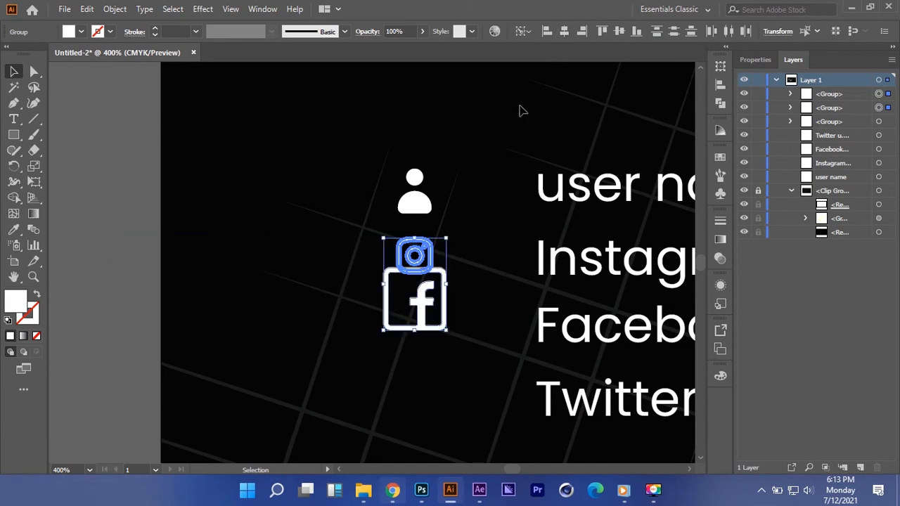
click(494, 237)
Scale the Facebook icon down to about the Instagram icon's width and horizontally centre the three icons with each other
key(ctrl+plus)
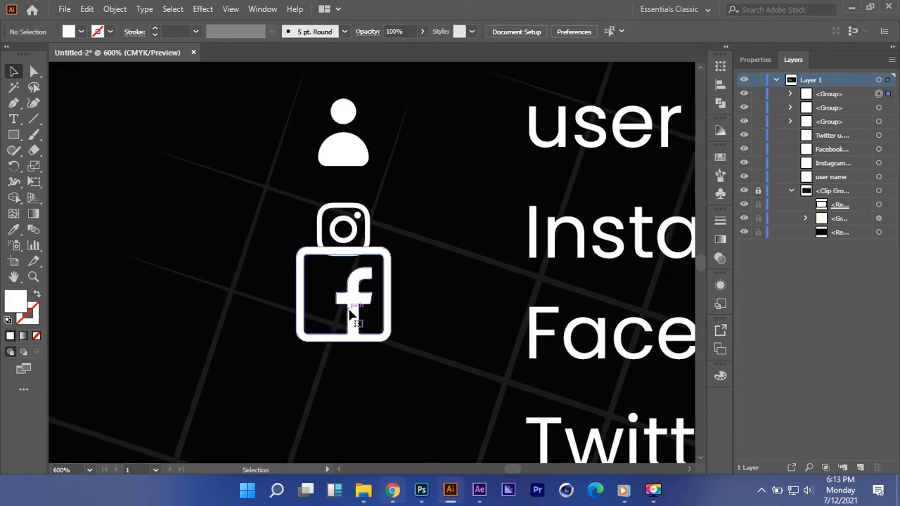
click(352, 315)
drag(344, 247, 345, 291)
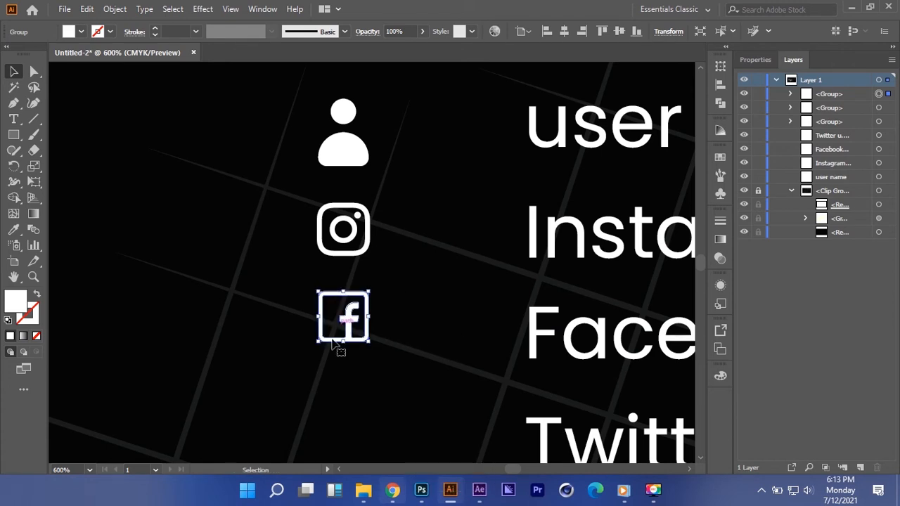
drag(372, 186, 388, 138)
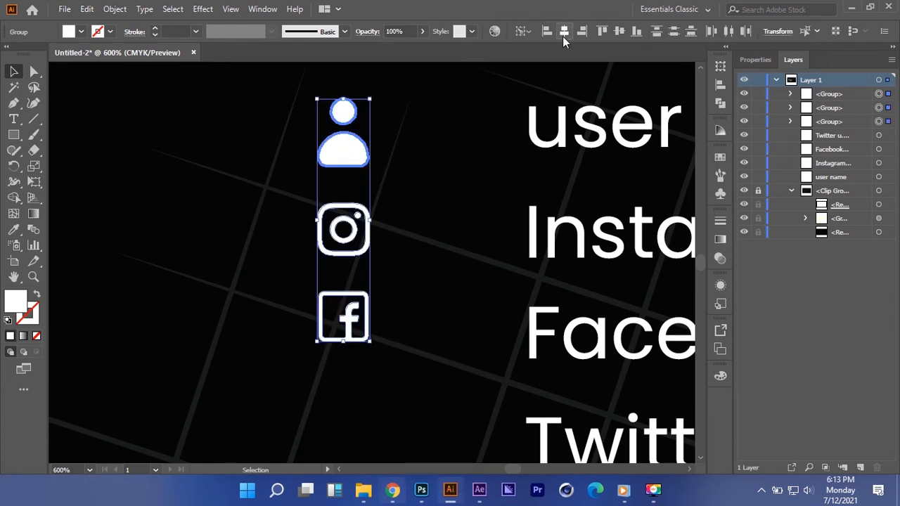
click(420, 255)
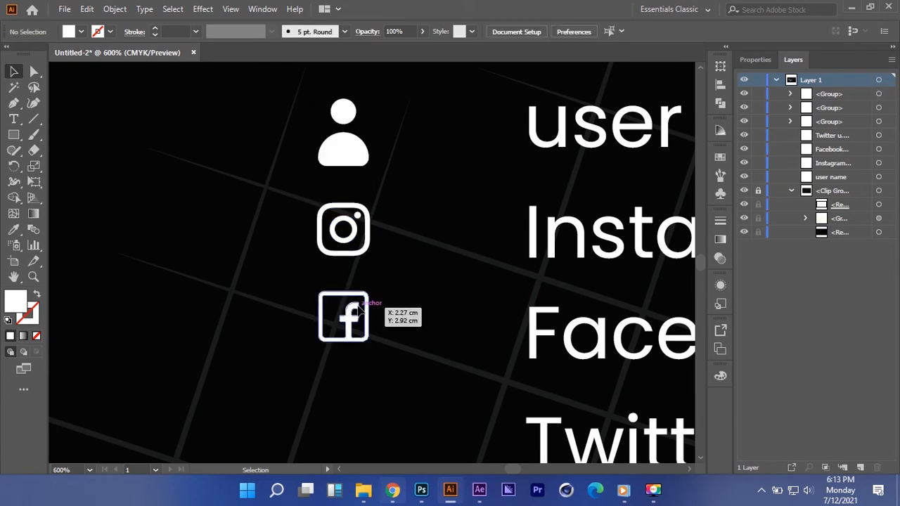
Move the Facebook icon down onto the "Facebook u.name" line and lower the Instagram icon slightly on its own line
drag(361, 294, 362, 309)
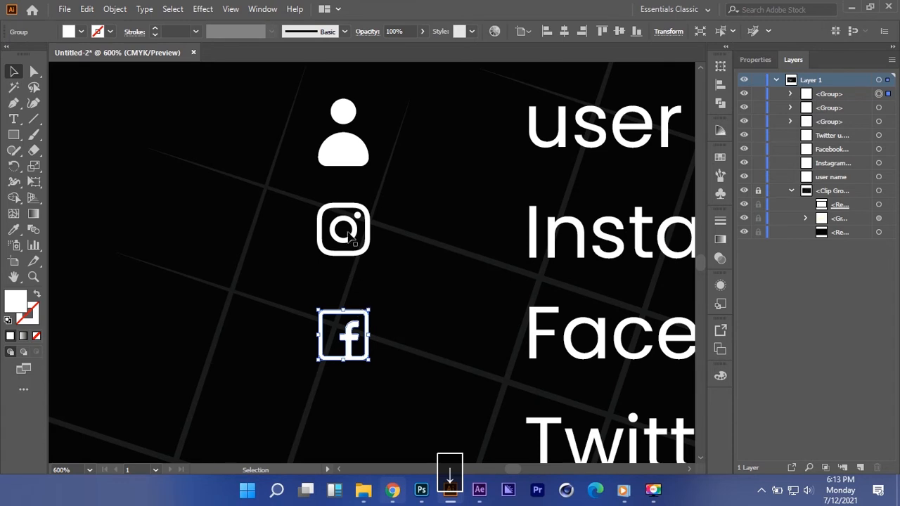
drag(350, 232, 355, 238)
key(Up)
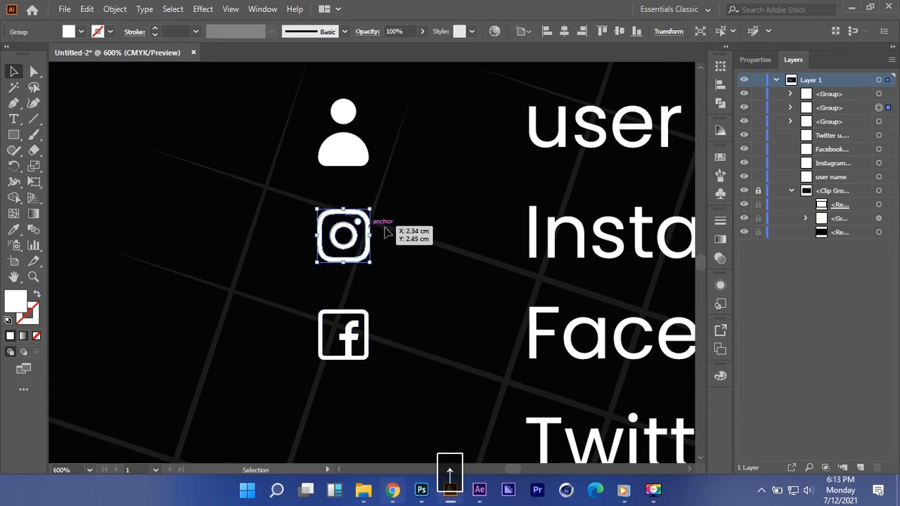
click(406, 232)
scroll(405, 233, down, 1)
scroll(405, 236, down, 2)
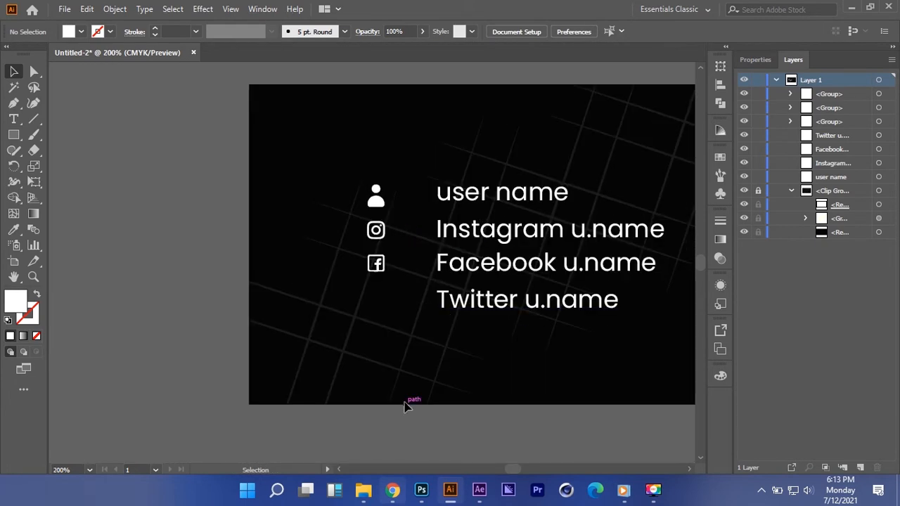
Switch to Flaticon in Chrome, close the Facebook icon's page and search the icons for "twitter"
click(392, 490)
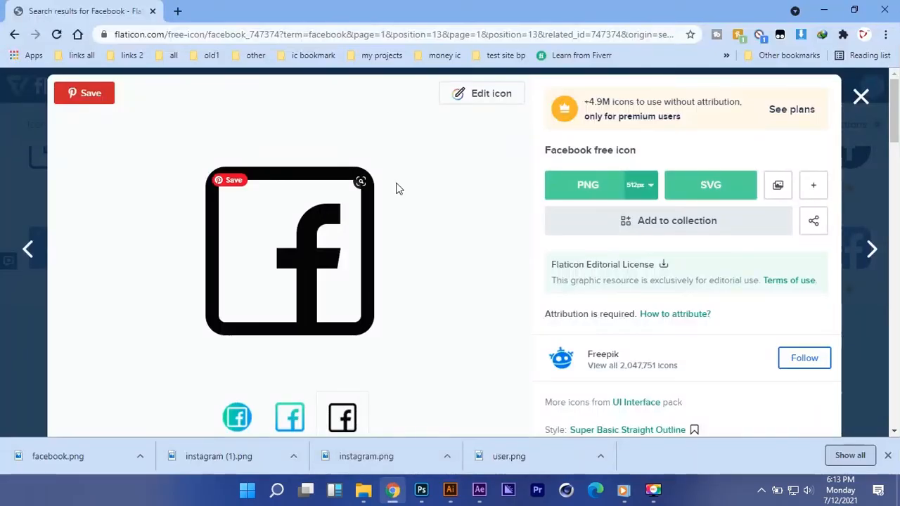
click(861, 97)
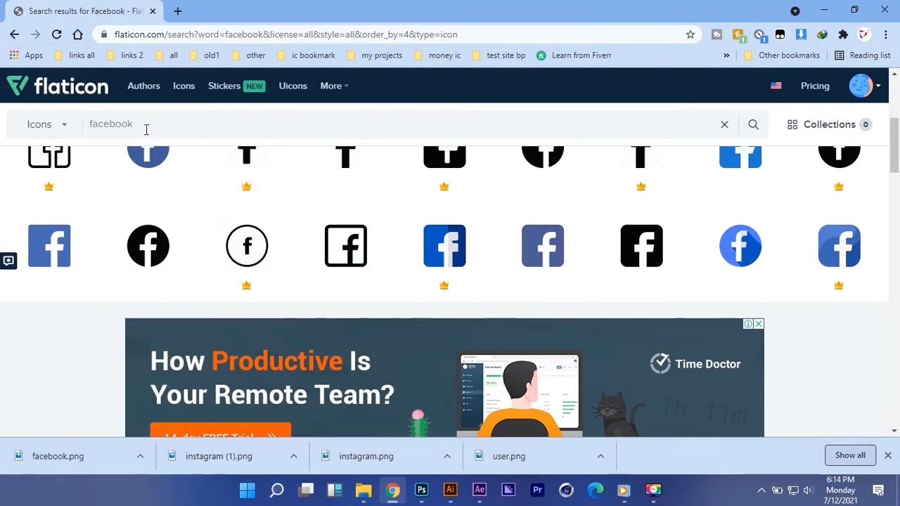
drag(175, 127, 64, 132)
text(twitter)
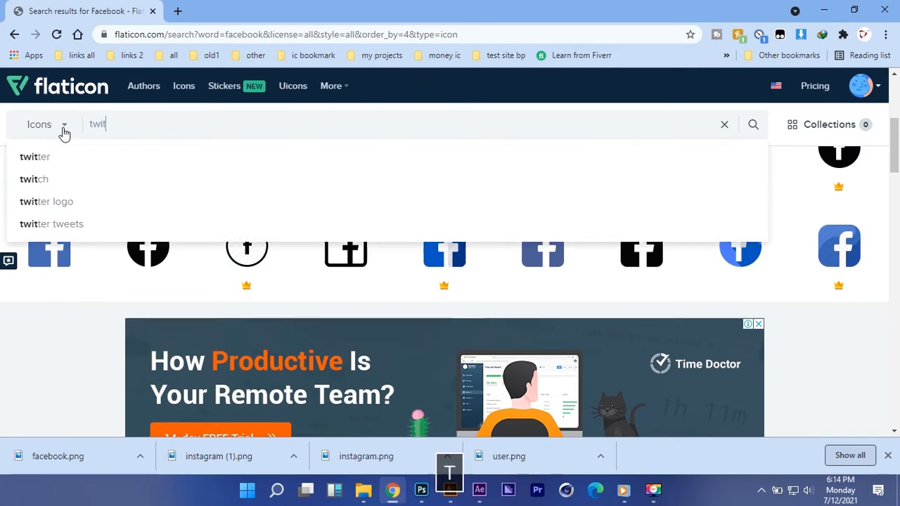
key(Return)
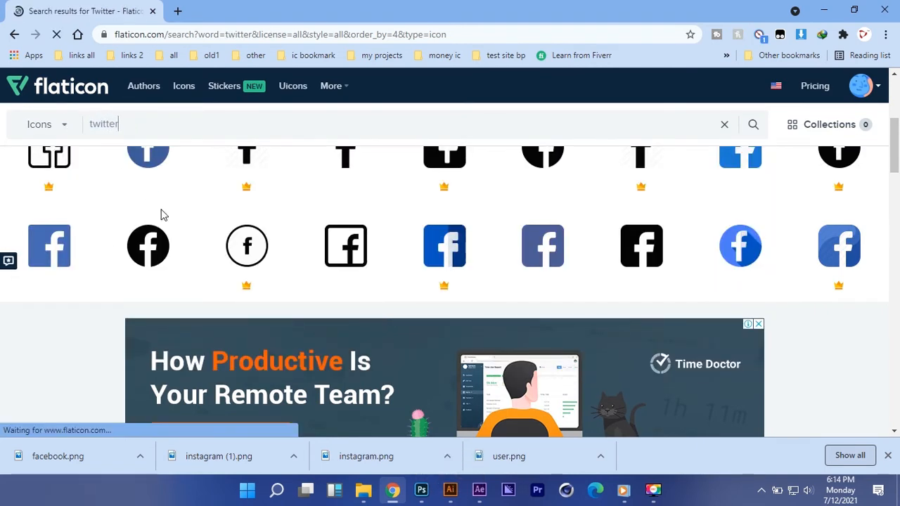
Download the free solid black Twitter bird icon as a PNG
scroll(161, 216, down, 2)
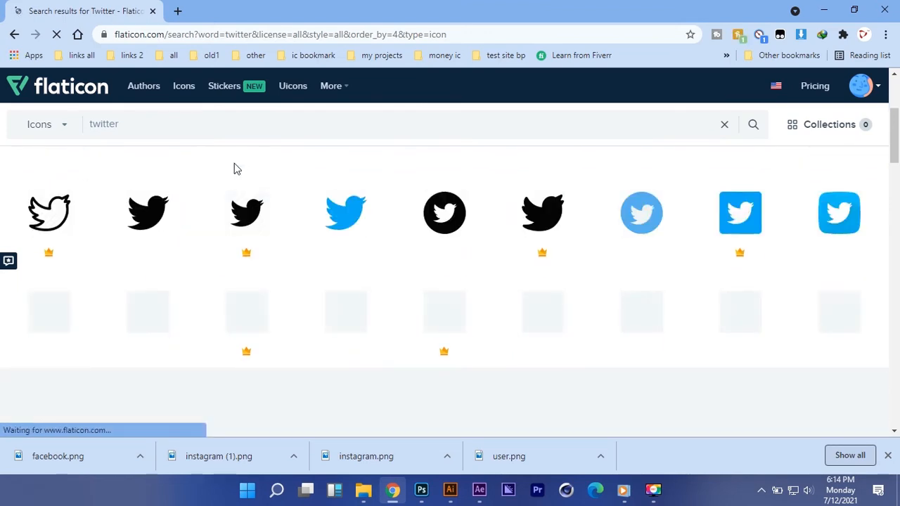
click(145, 207)
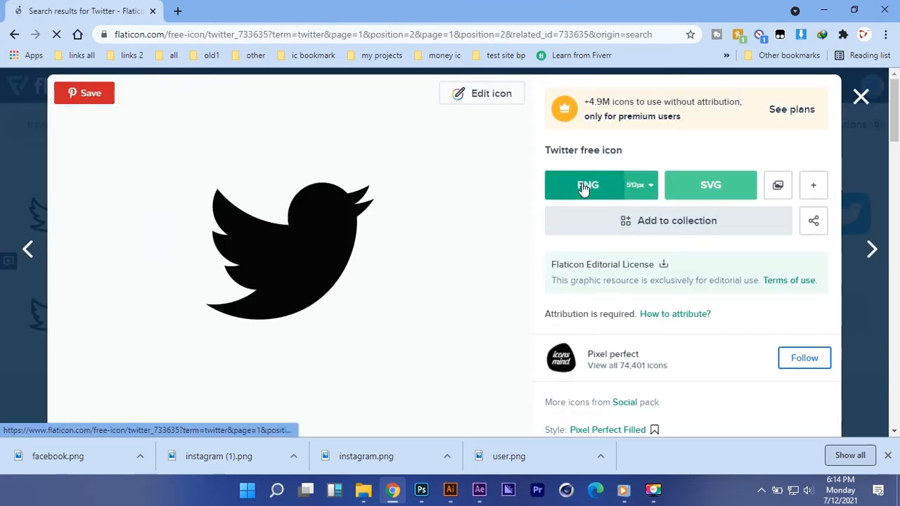
click(583, 188)
click(566, 221)
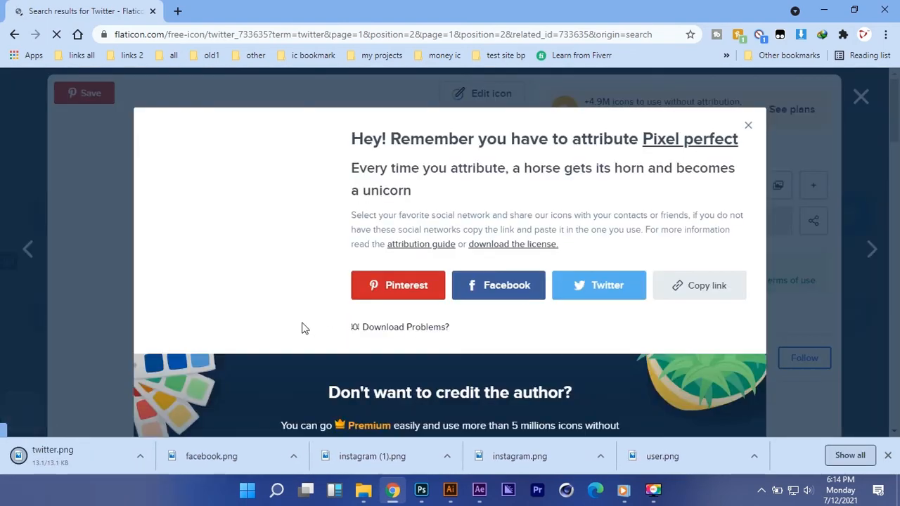
Place the downloaded twitter.png into the Illustrator document and scale it down to a small icon left of the artboard
drag(44, 460, 218, 264)
key(alt+Tab)
key(alt+Tab)
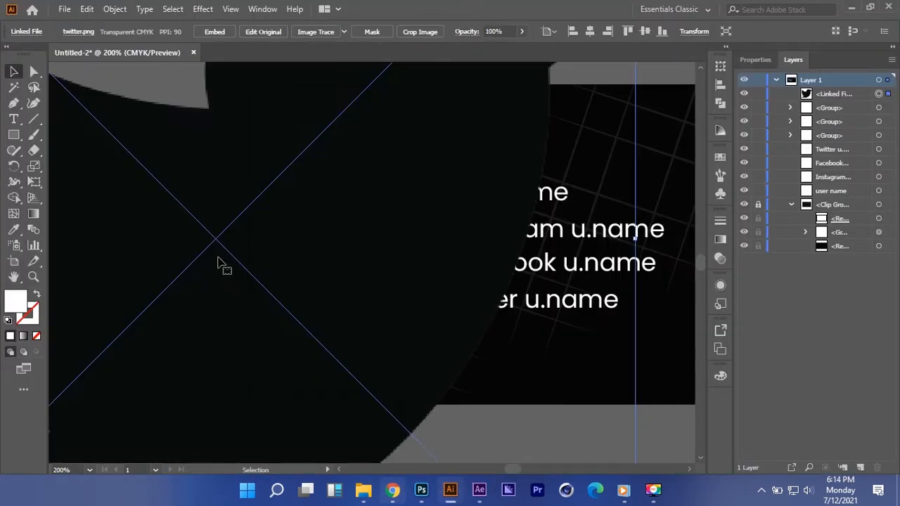
scroll(606, 206, down, 1)
drag(625, 232, 321, 298)
key(ctrl+=)
key(ctrl+=)
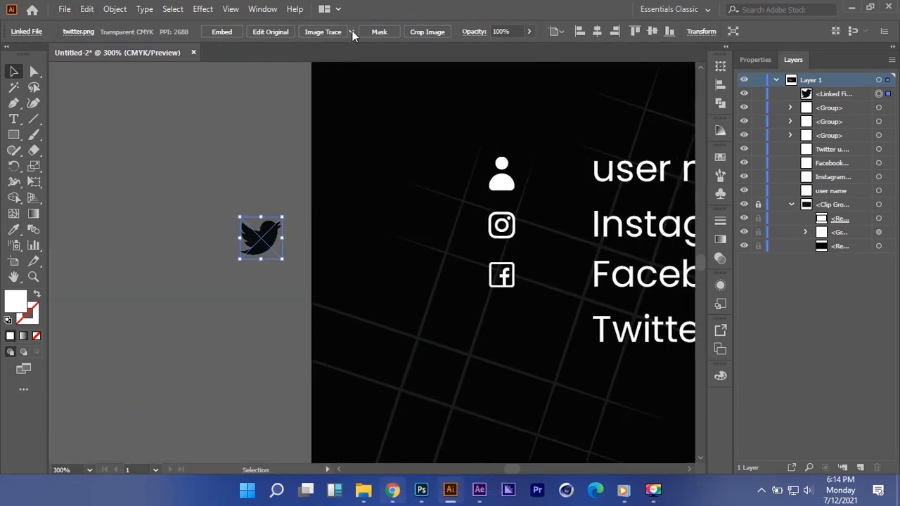
Image-trace the Twitter icon with the Sketched Art preset, expand it and fill it white
click(351, 31)
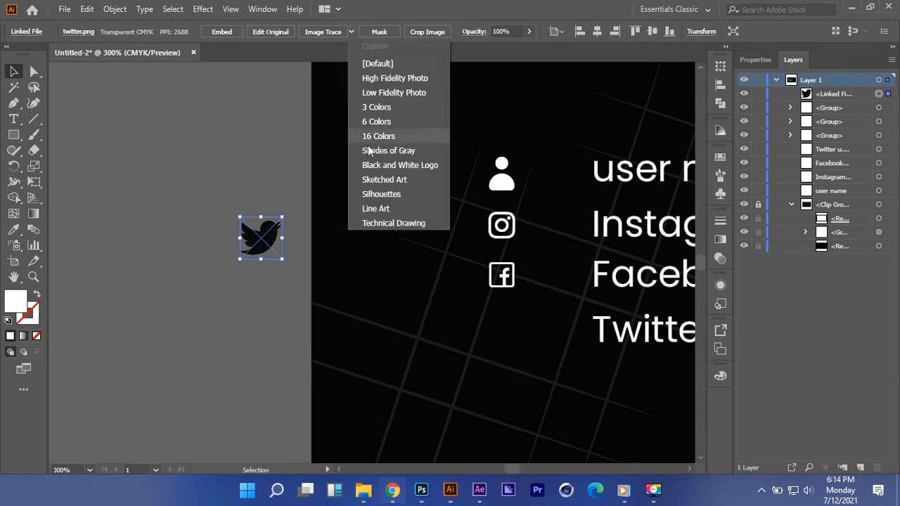
click(368, 181)
click(332, 32)
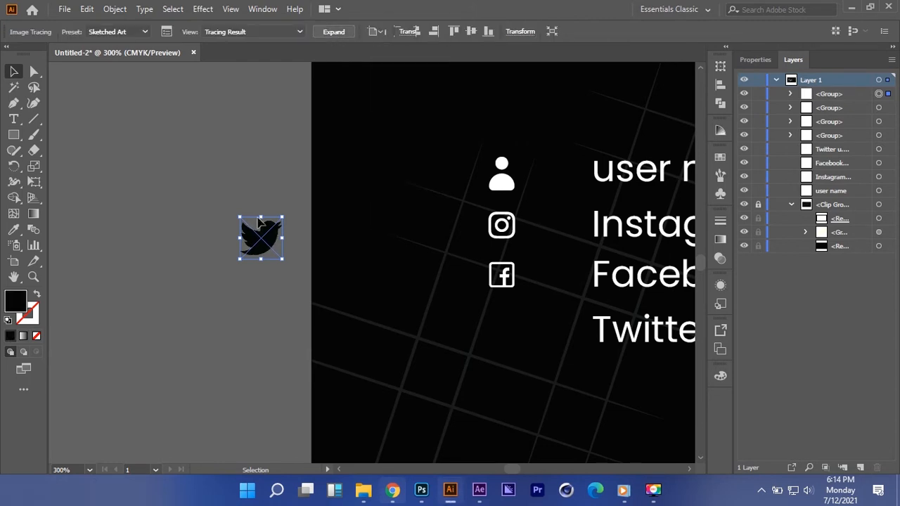
key(ctrl+=)
click(70, 30)
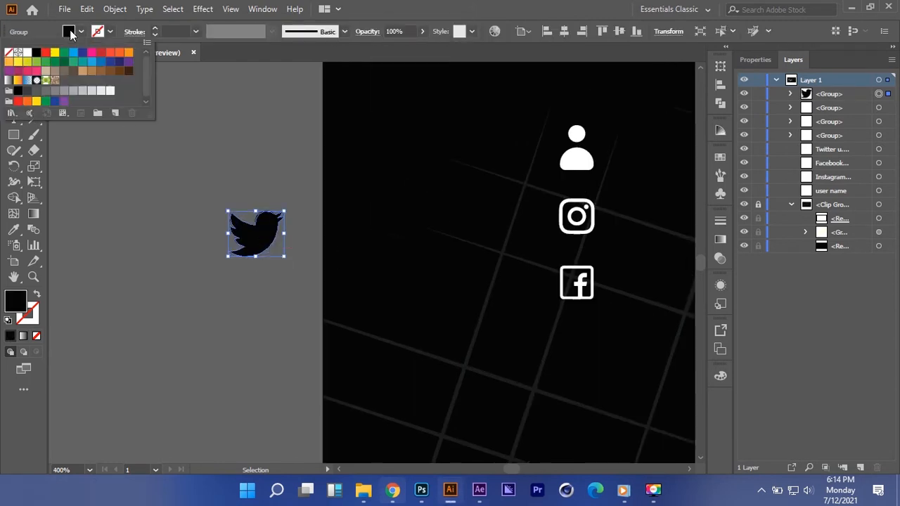
click(29, 58)
Move the Twitter icon below the Facebook icon and centre it horizontally with that icon
drag(247, 243, 545, 349)
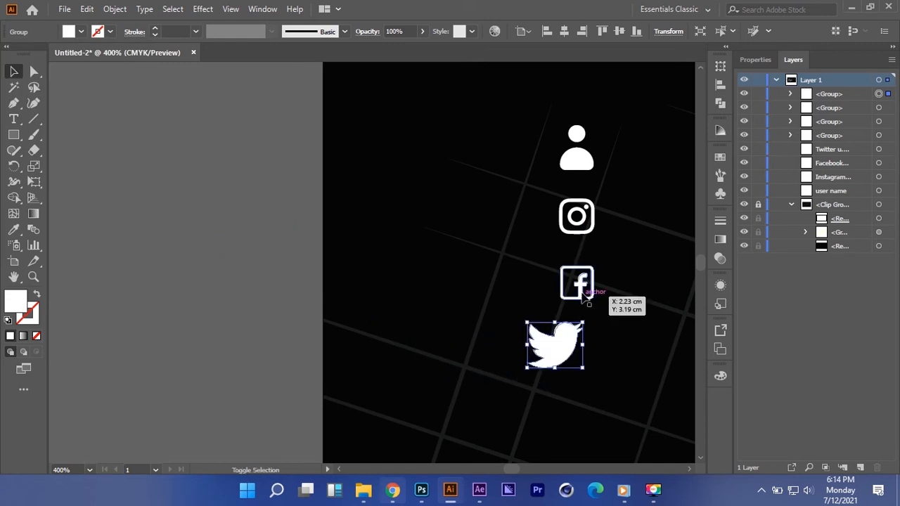
shift+click(577, 283)
click(577, 284)
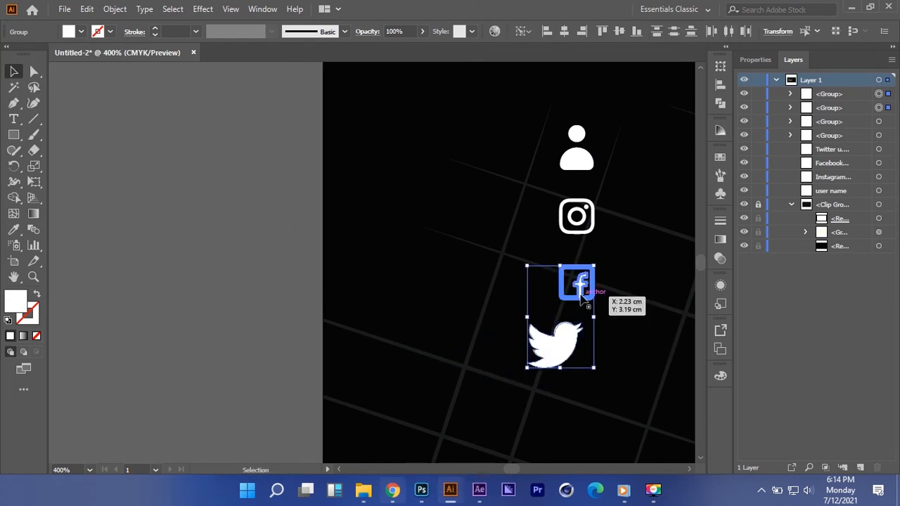
click(564, 31)
Scale the Twitter icon down to about the Facebook icon's width, keeping it centred beside the "Twitter u.name" line
key(ctrl+plus)
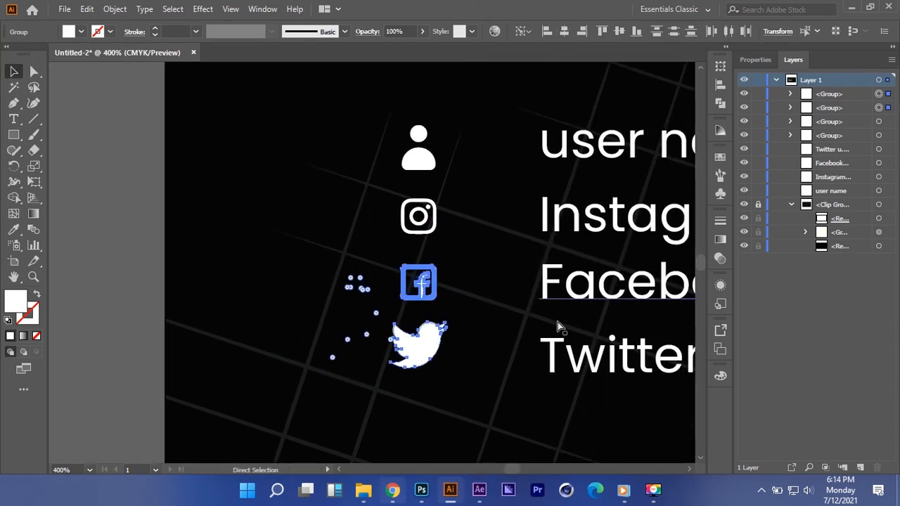
scroll(481, 363, right, 1)
click(290, 289)
click(286, 314)
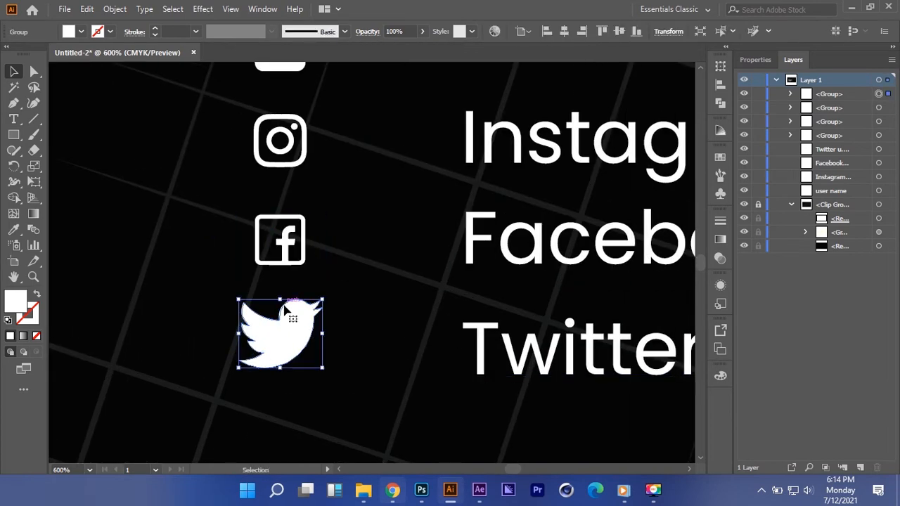
drag(280, 300, 281, 325)
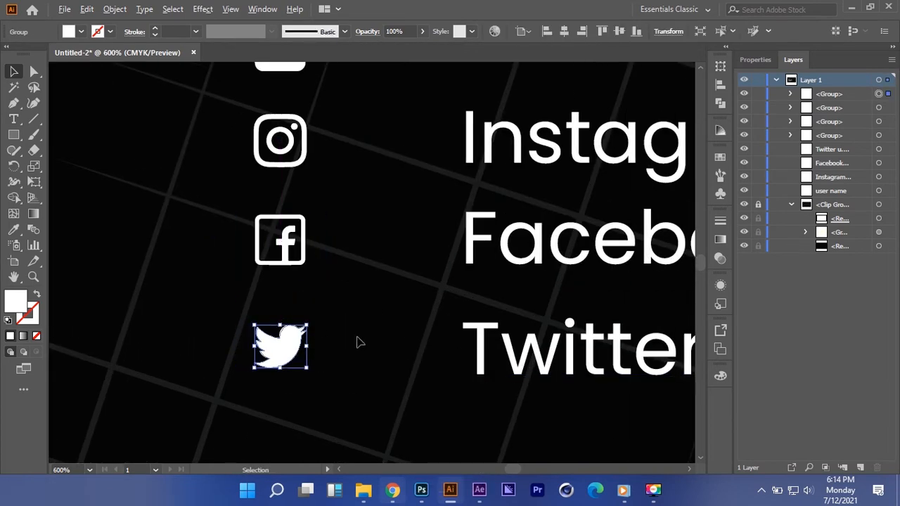
Nudge the Facebook and Twitter icons down to match their text lines and horizontally centre all four icons
scroll(357, 343, down, 1)
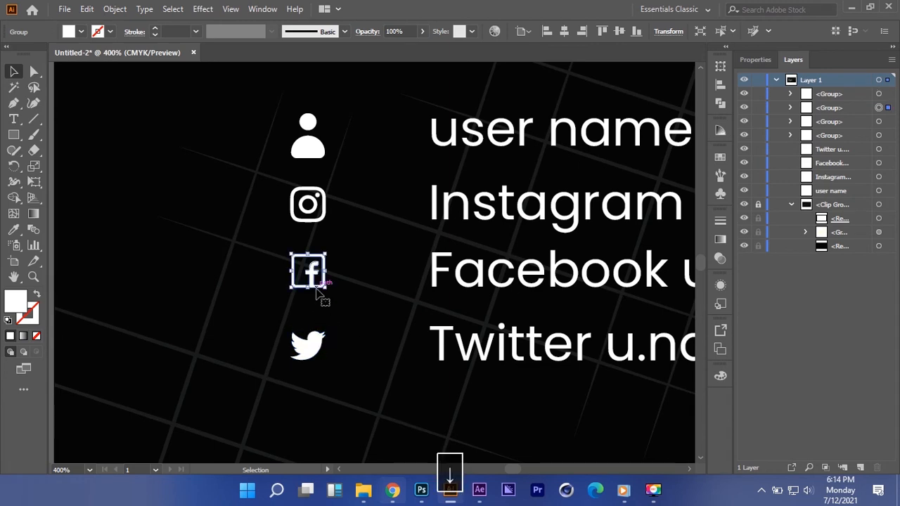
click(312, 344)
scroll(317, 290, up, 1)
drag(274, 132, 336, 405)
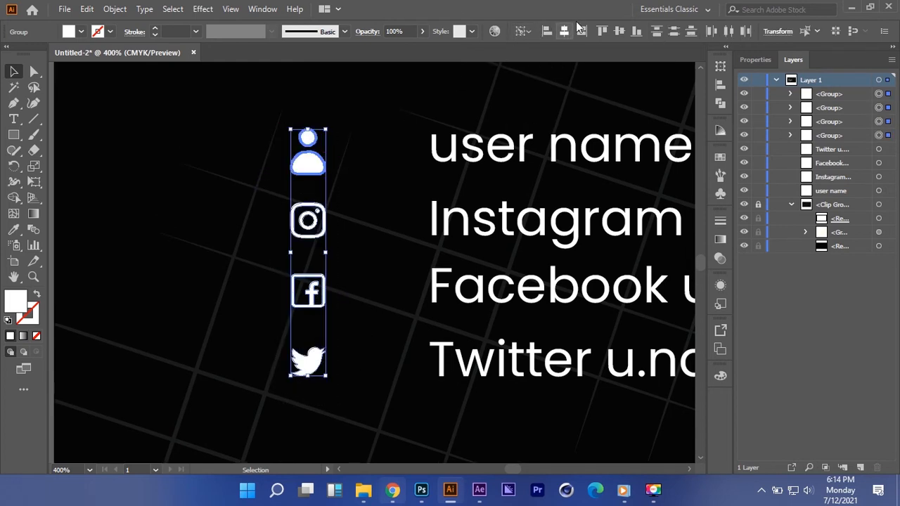
click(373, 282)
Select all four icons with their text lines and move them together to the right, closer to the artboard's centre
key(ctrl+0)
drag(323, 298, 360, 329)
drag(359, 282, 389, 283)
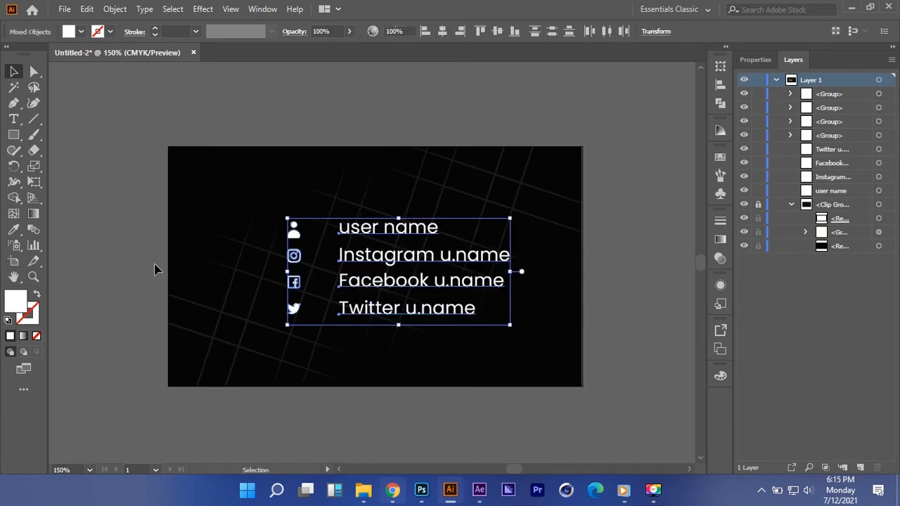
Duplicate Artboard 1 with all its artwork beside the original, level with it and centred at about X 15.66 cm
click(197, 281)
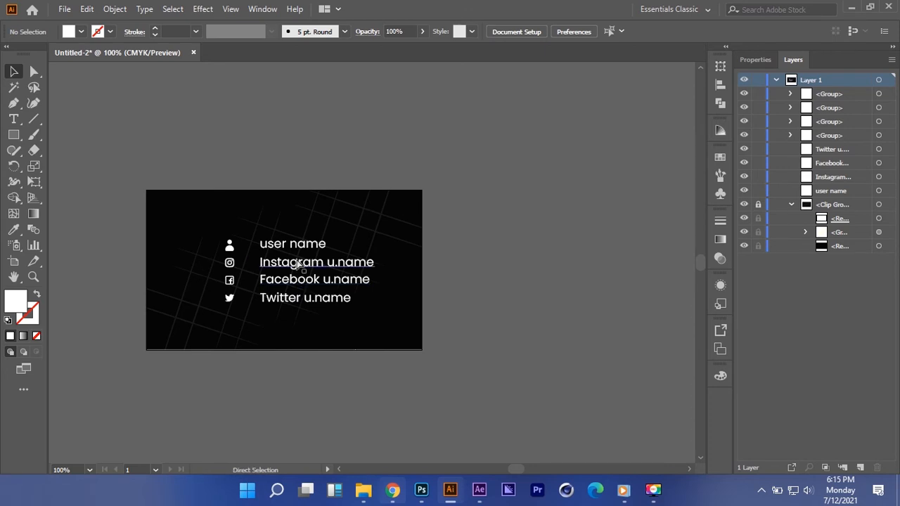
scroll(299, 264, right, 3)
scroll(303, 285, left, 4)
scroll(297, 265, right, 4)
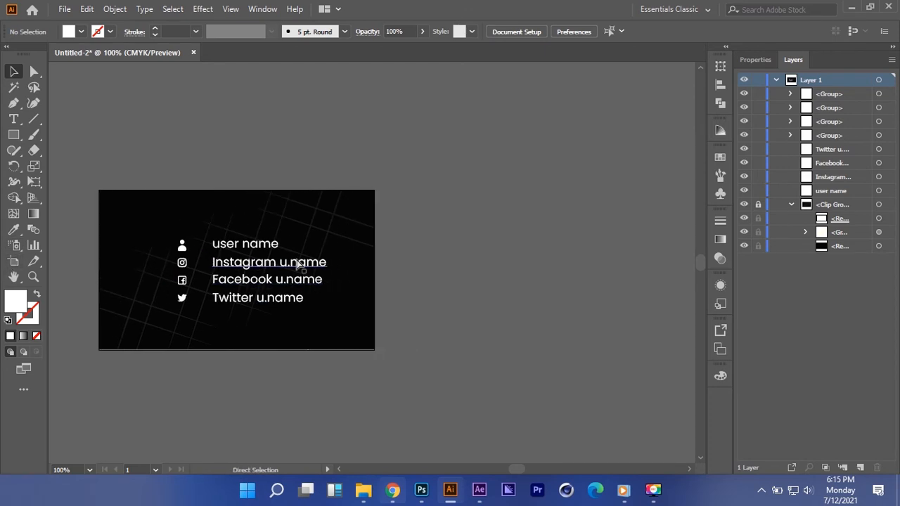
click(13, 264)
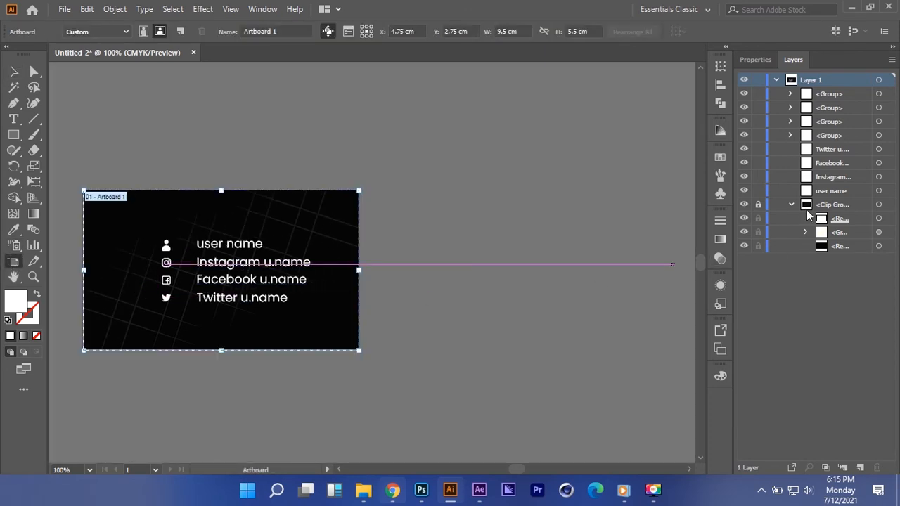
drag(176, 325, 493, 287)
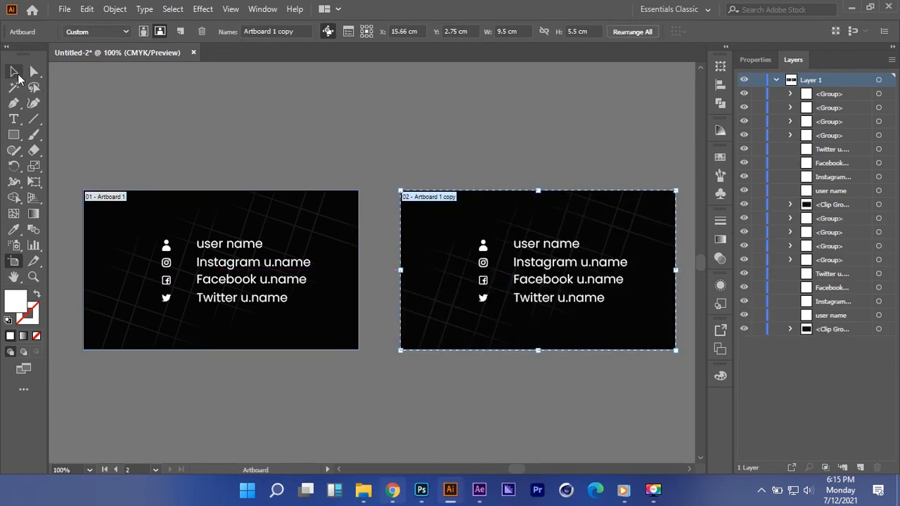
click(18, 76)
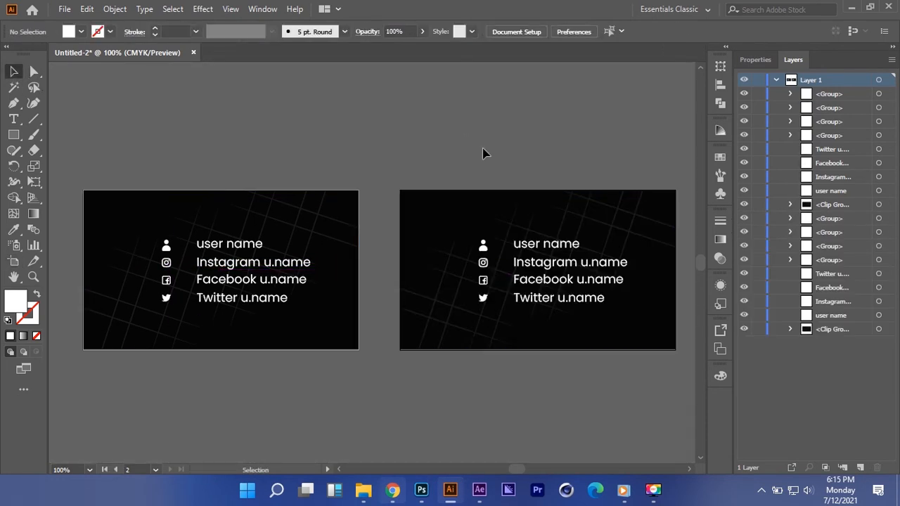
Lock the black grid background on the copied artboard and delete that copy's four icons and text lines
scroll(496, 249, right, 1)
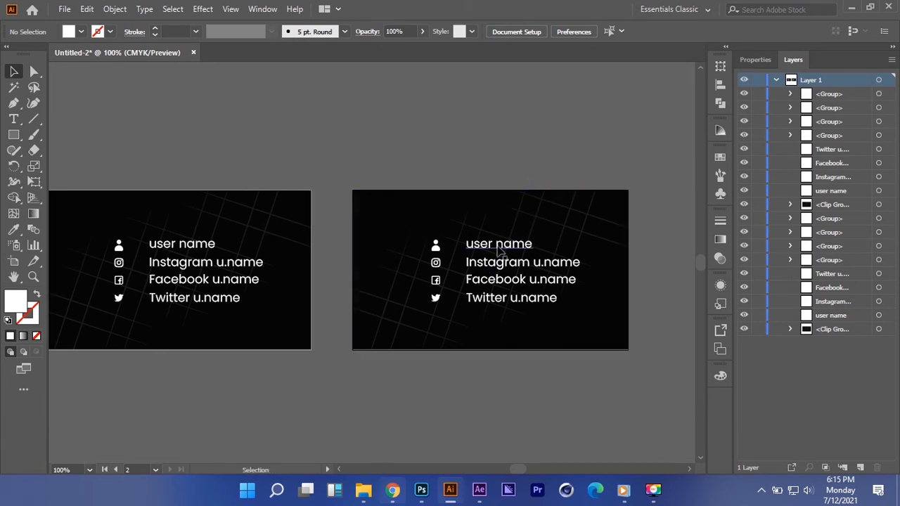
click(386, 220)
key(ctrl+2)
drag(413, 230, 521, 311)
key(Delete)
scroll(485, 195, right, 1)
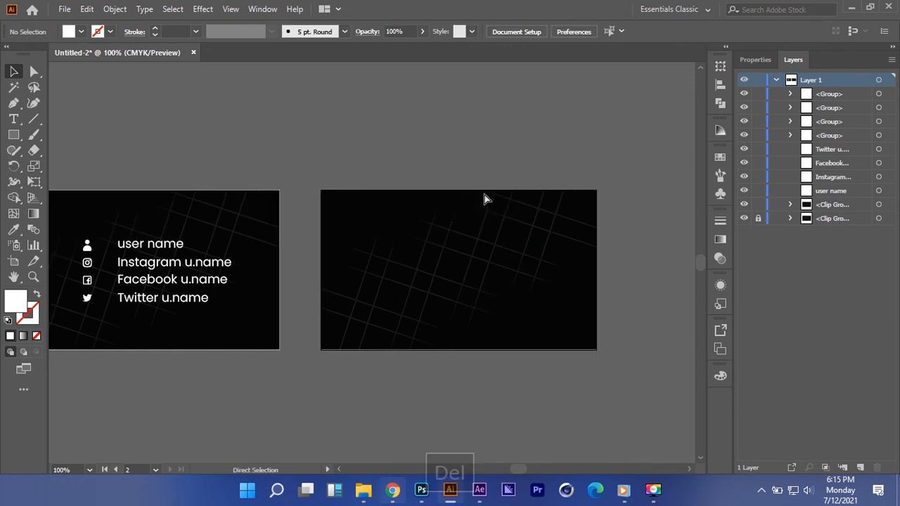
Draw a white square above the second artboard and arrange two same-size copies so that all three overlap diagonally
scroll(474, 161, up, 1)
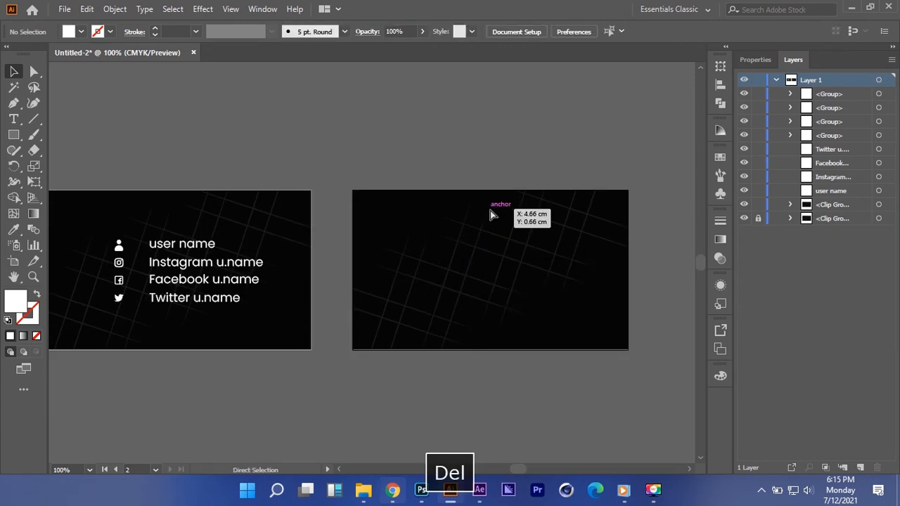
scroll(485, 194, right, 1)
scroll(474, 161, up, 1)
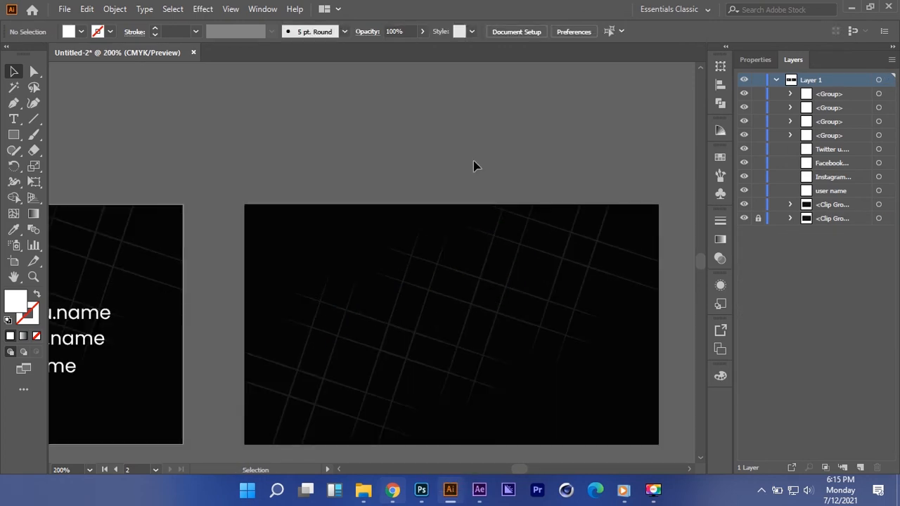
scroll(474, 166, up, 1)
scroll(379, 145, up, 1)
scroll(380, 144, right, 1)
click(14, 134)
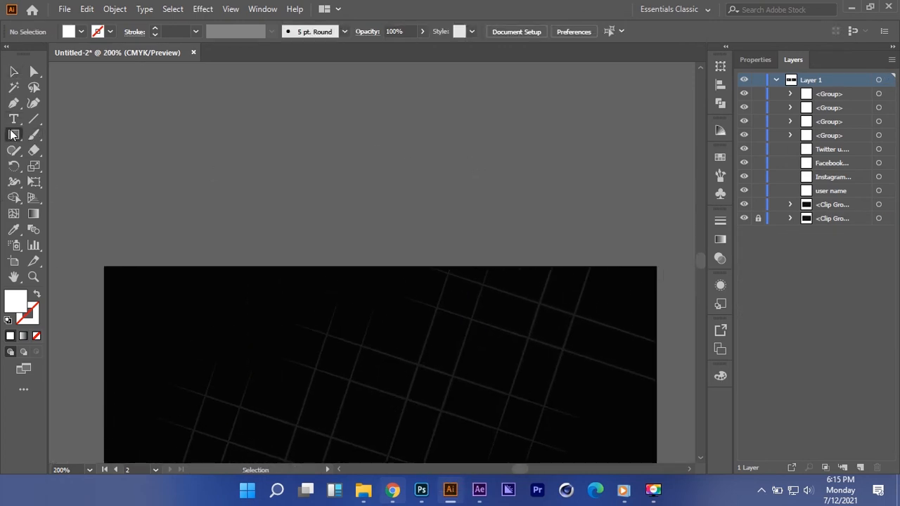
mouse_move(287, 123)
mouse_down()
mouse_move(325, 158)
mouse_move(317, 184)
mouse_move(342, 208)
mouse_up()
scroll(286, 178, up, 1)
key(v)
drag(337, 209, 364, 154)
key(ctrl+z)
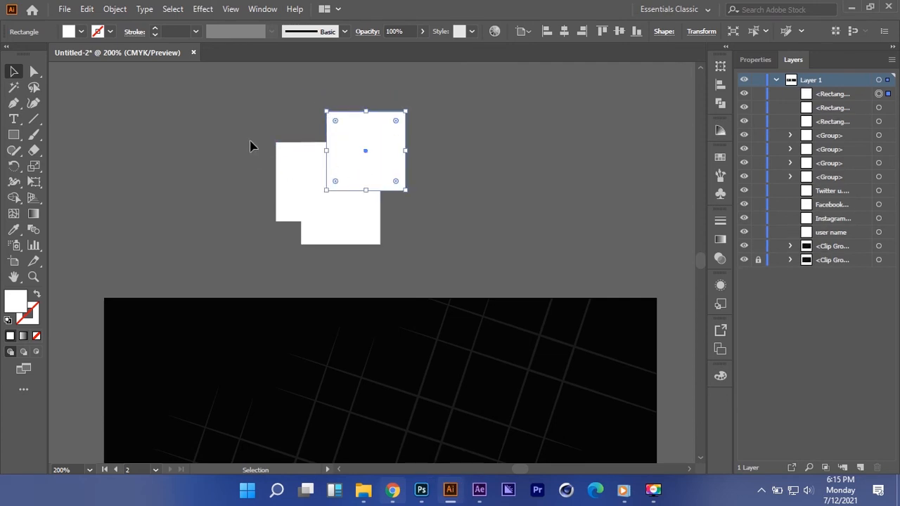
Apply a thick yellow stroke to all three overlapping white squares
drag(252, 132, 379, 214)
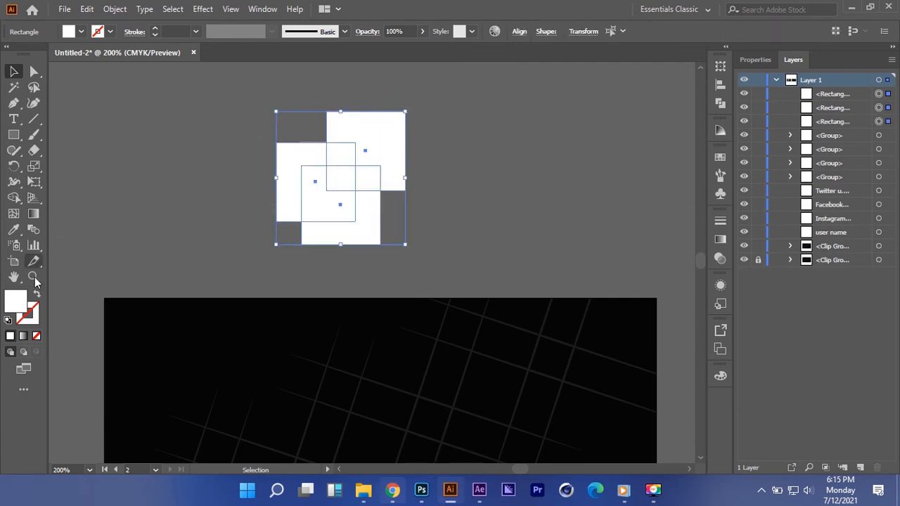
click(154, 30)
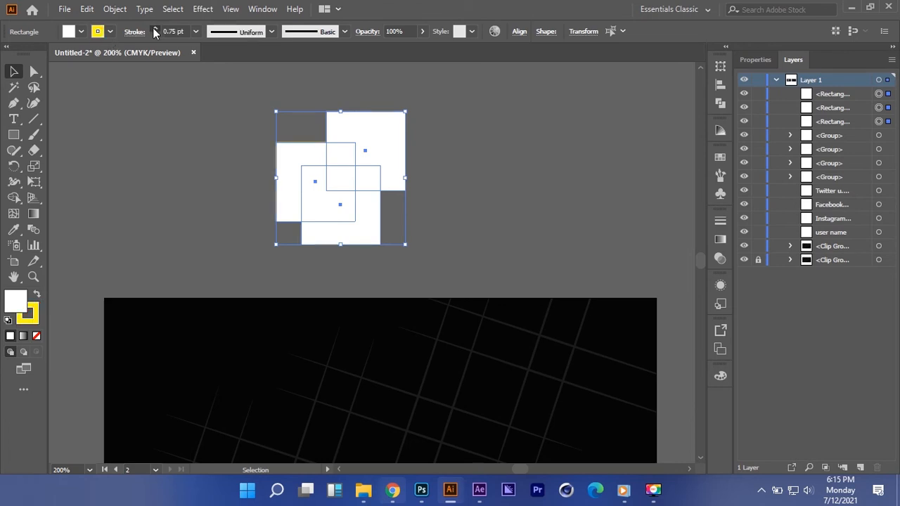
click(154, 30)
click(154, 30)
click(154, 30)
click(154, 34)
click(154, 34)
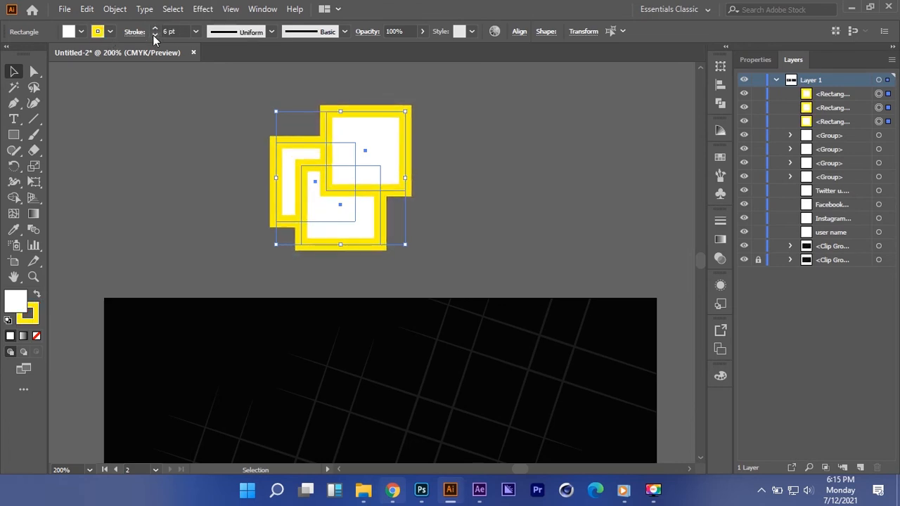
click(154, 34)
click(154, 34)
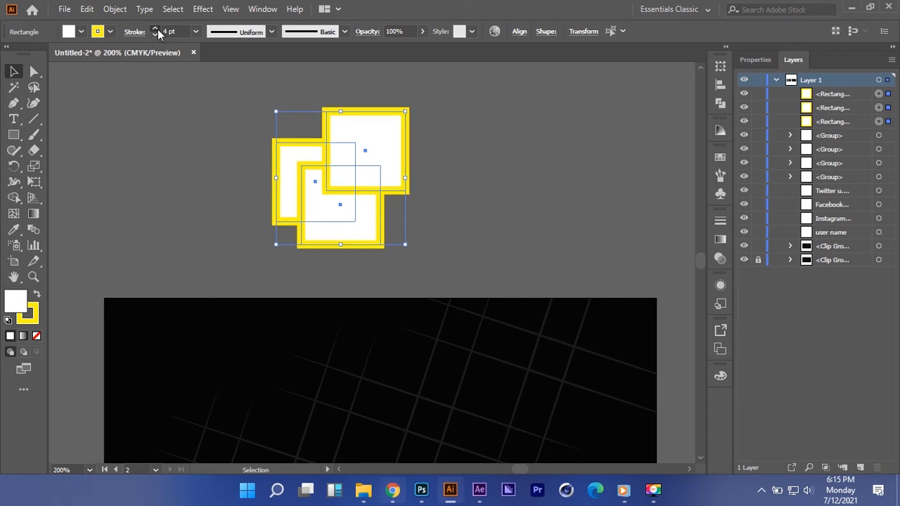
Convert the three squares' yellow strokes to filled shapes with Outline Stroke
click(124, 10)
mouse_move(179, 320)
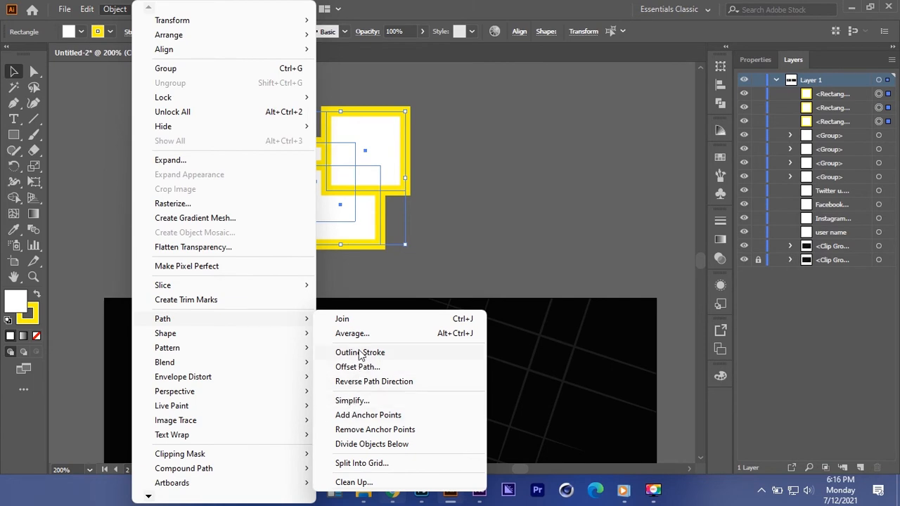
click(360, 353)
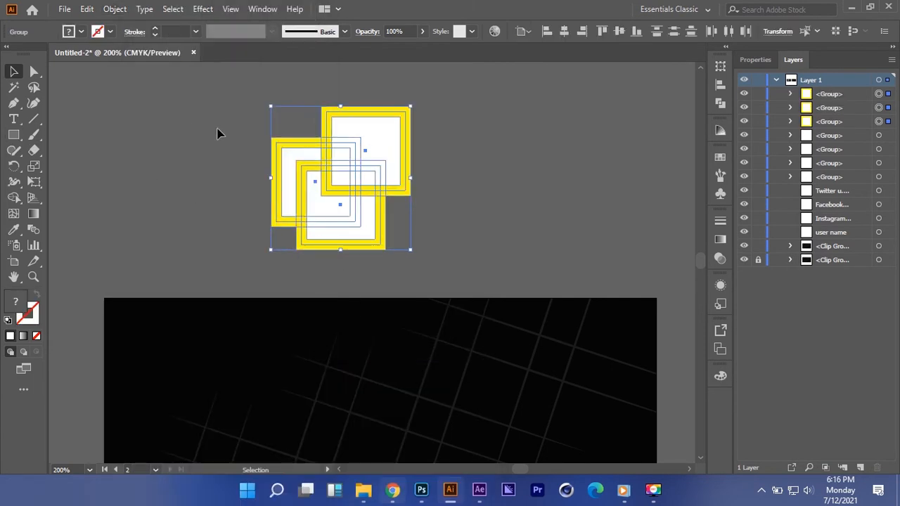
Remove all the yellow border regions and the strip inside the upper square with Shape Builder, leaving three separated white pieces
click(13, 197)
scroll(344, 194, up, 3)
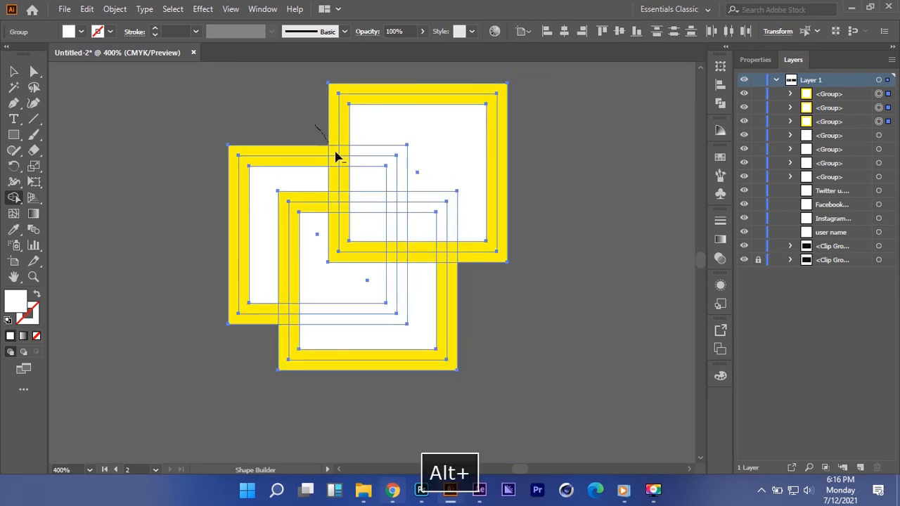
mouse_move(318, 129)
mouse_down()
mouse_move(343, 164)
mouse_move(352, 147)
mouse_move(340, 161)
mouse_move(309, 156)
mouse_move(343, 175)
mouse_move(333, 185)
mouse_move(343, 235)
mouse_up()
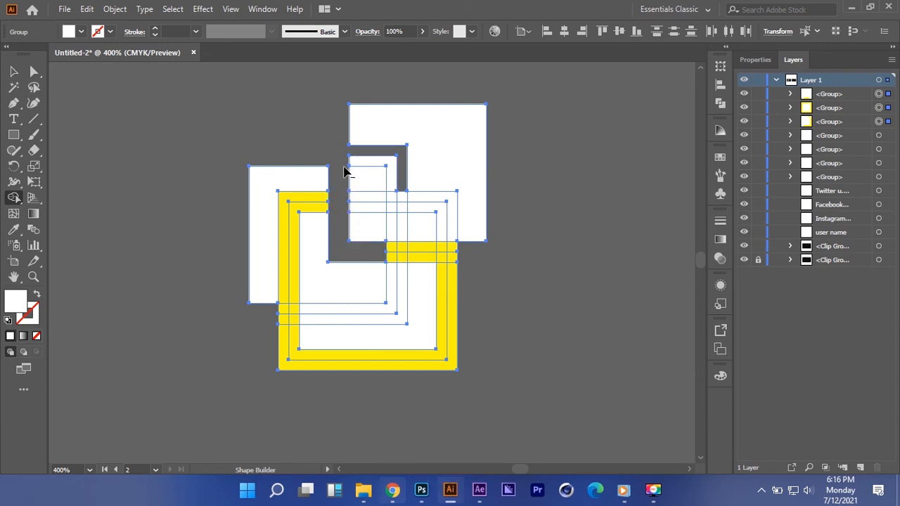
mouse_move(344, 169)
mouse_down()
mouse_move(402, 180)
mouse_move(395, 200)
mouse_move(391, 165)
mouse_up()
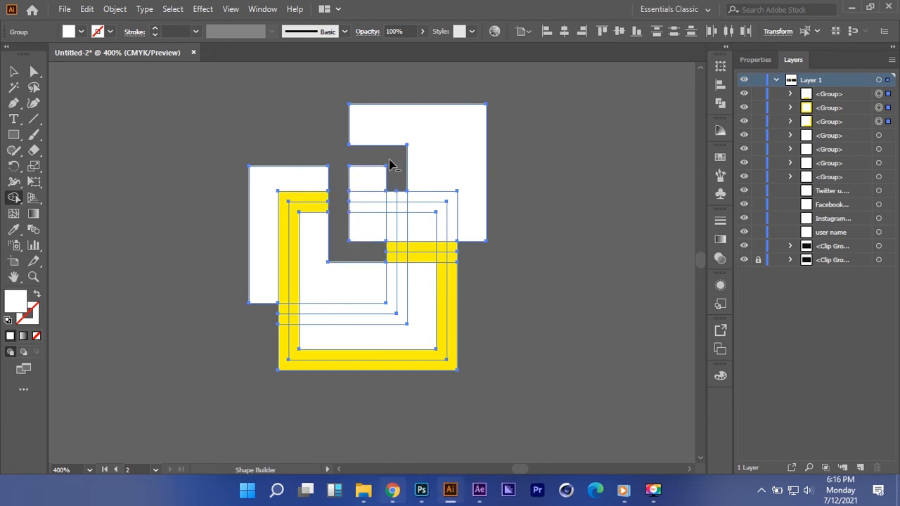
mouse_move(464, 249)
mouse_down()
mouse_move(392, 256)
mouse_move(464, 260)
mouse_up()
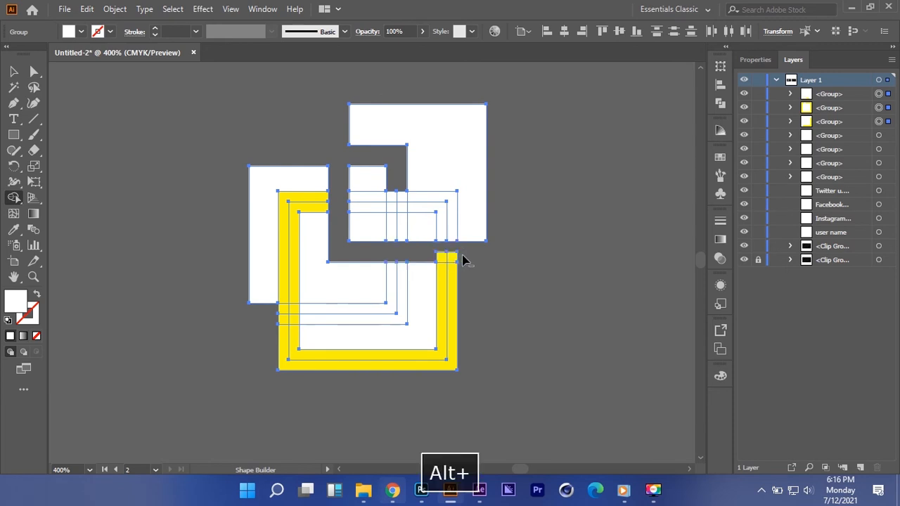
alt+click(452, 257)
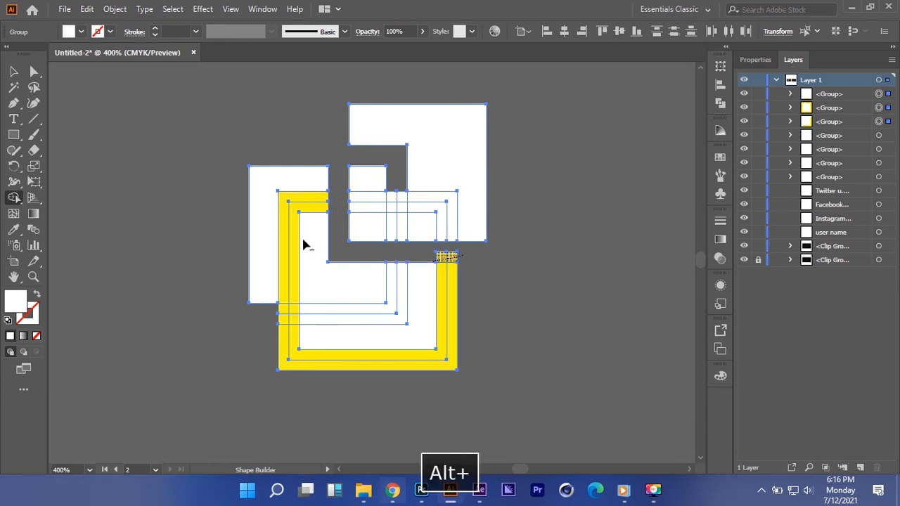
drag(333, 198, 318, 210)
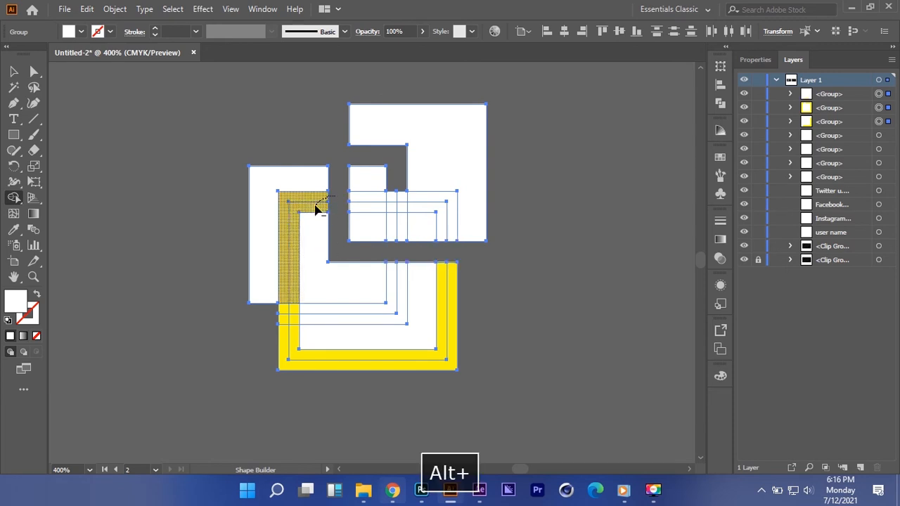
mouse_move(280, 303)
mouse_down()
mouse_move(293, 358)
mouse_move(448, 319)
mouse_up()
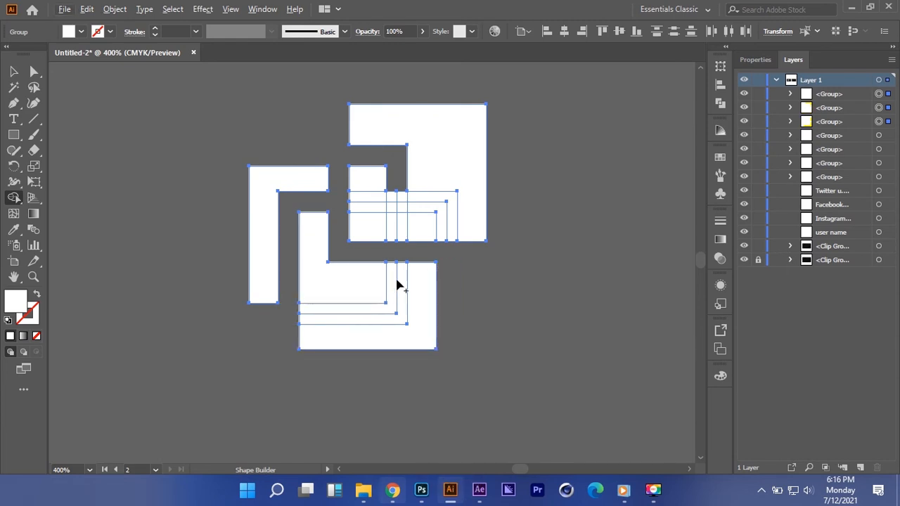
Unite the remaining white fragments with Pathfinder and deselect the result
click(720, 106)
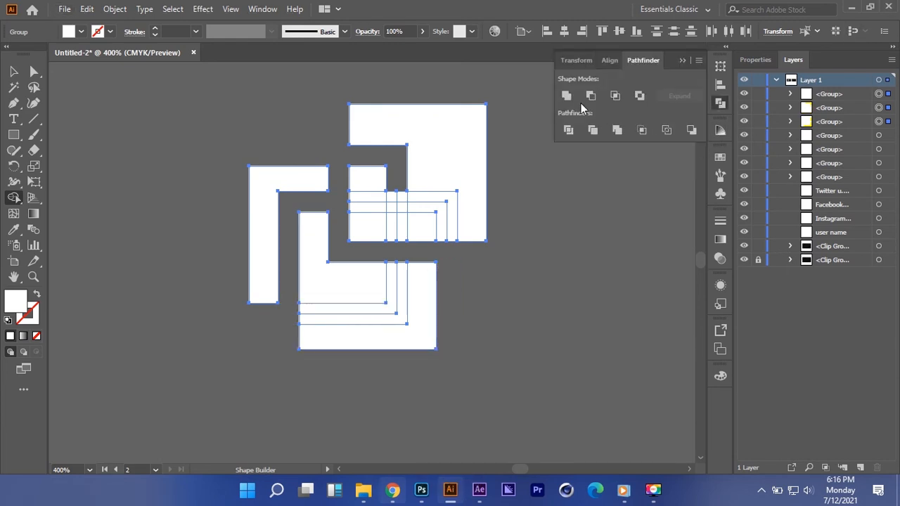
click(566, 96)
click(14, 71)
click(277, 128)
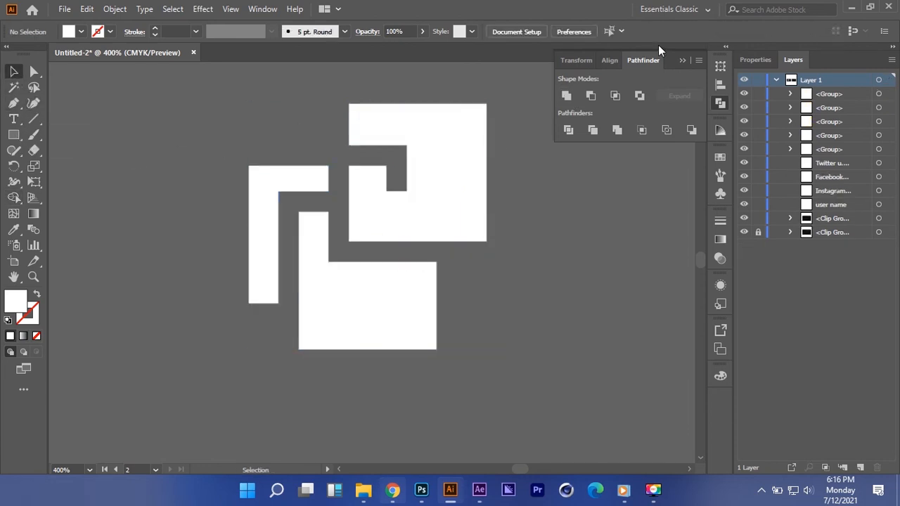
click(681, 62)
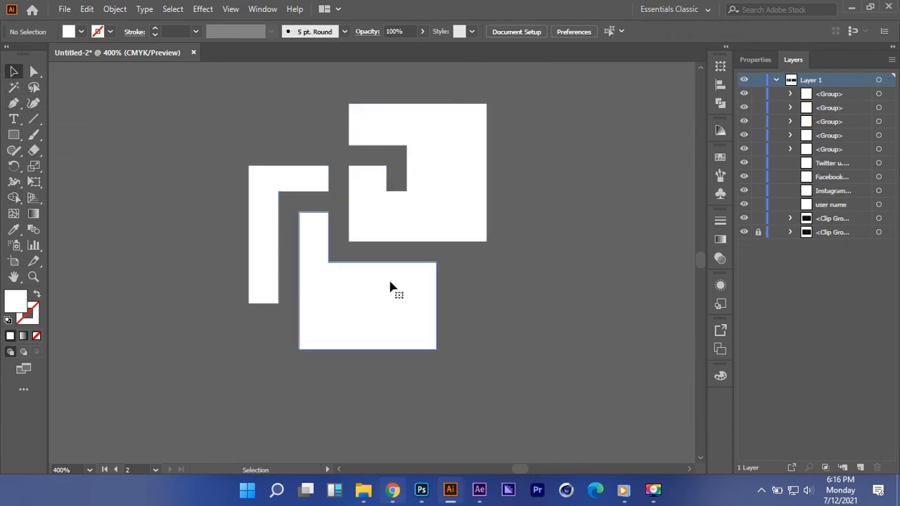
Round the upper piece's top-right corner and the lower piece's bottom-right corner together into large curves
click(386, 310)
key(z)
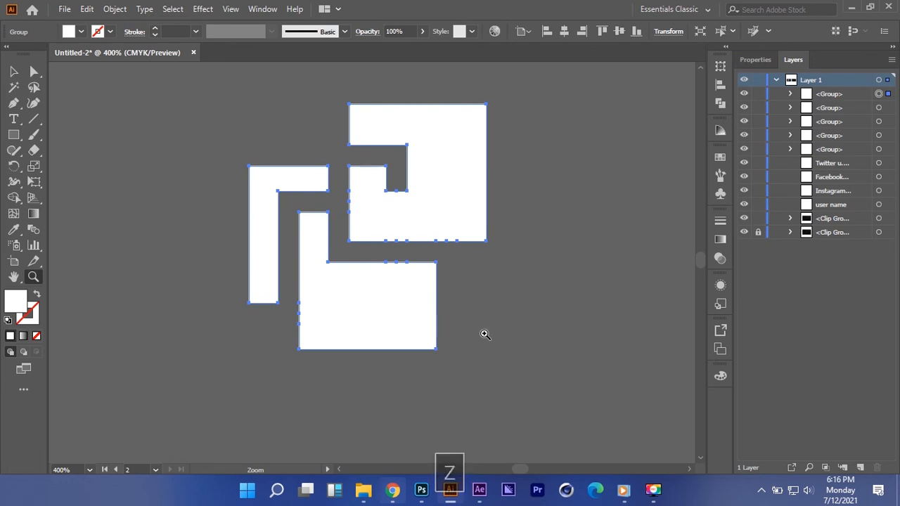
key(a)
click(415, 340)
click(425, 342)
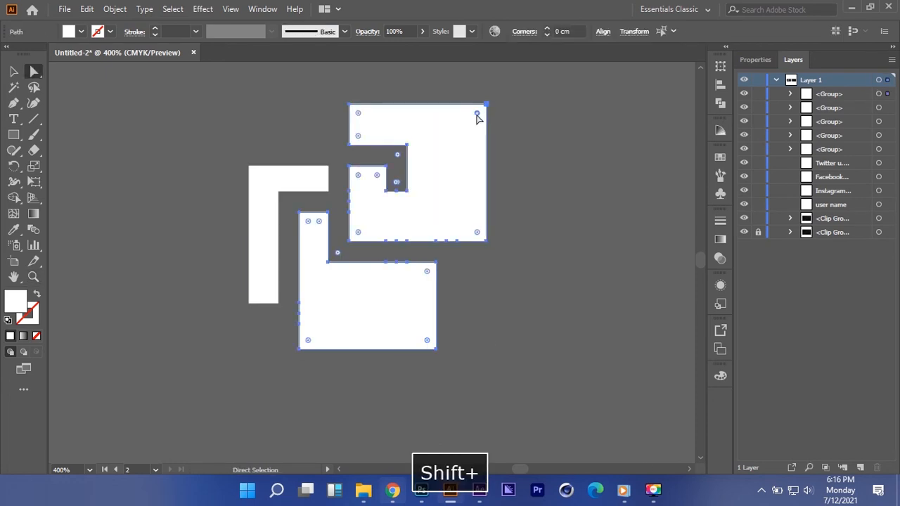
shift+click(426, 341)
drag(427, 342, 344, 260)
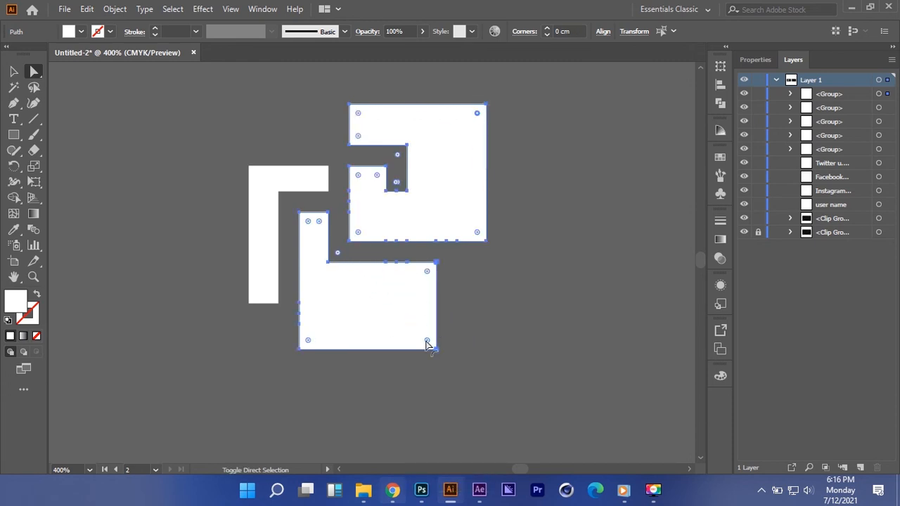
shift+click(427, 344)
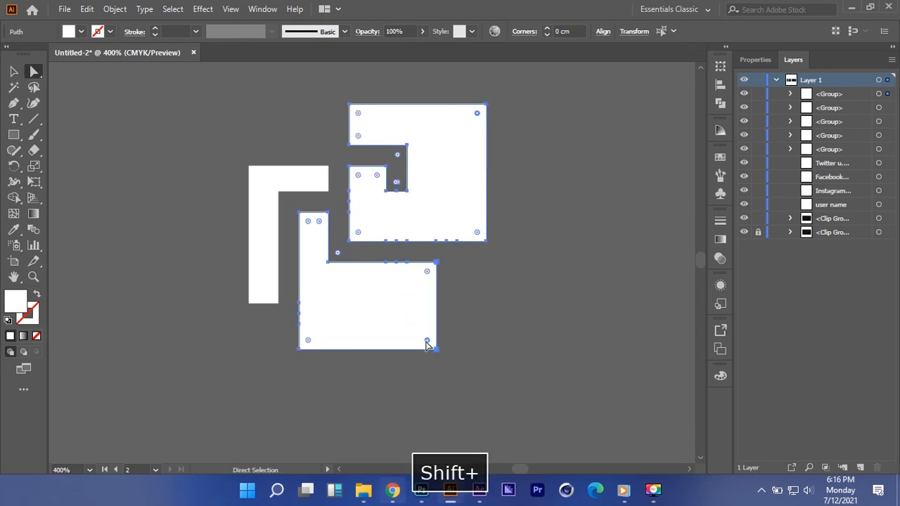
drag(427, 344, 336, 257)
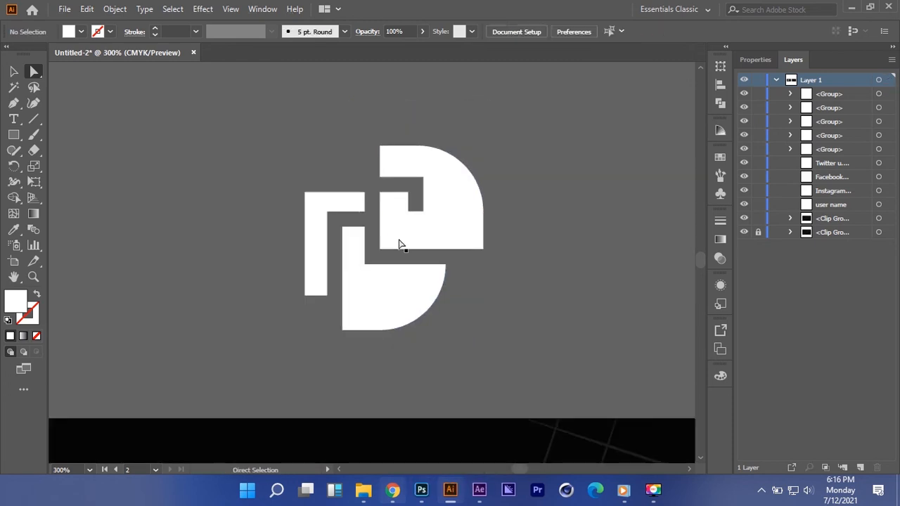
Round the top-left and bottom-left outer corners of the logo's left bracket piece by the same amount
click(322, 205)
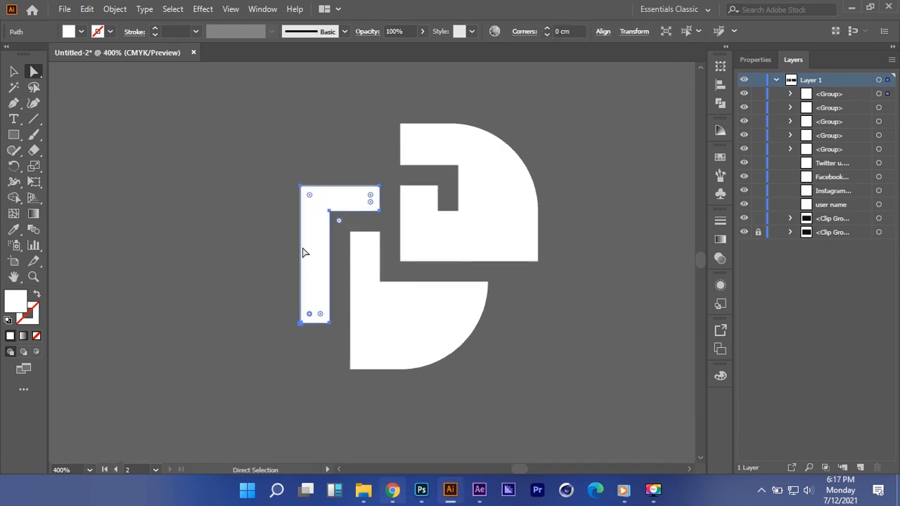
shift+click(310, 195)
drag(310, 195, 335, 204)
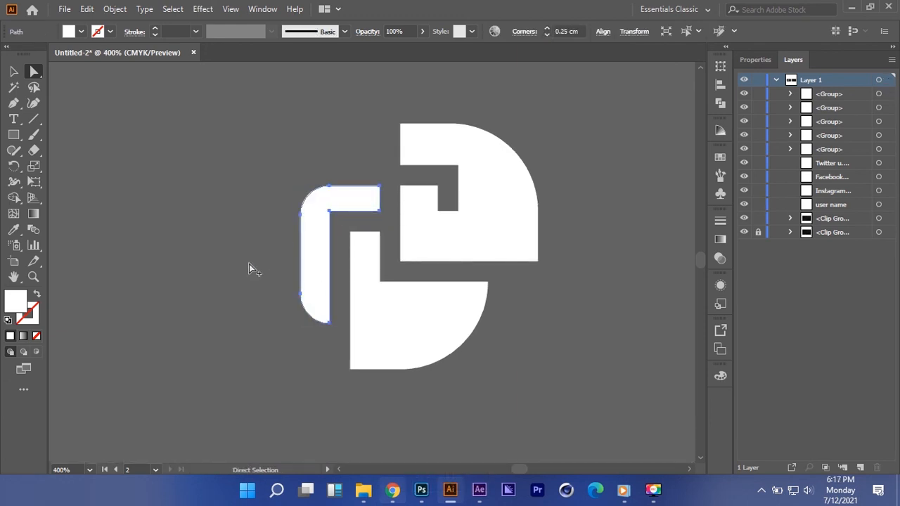
shift+click(311, 196)
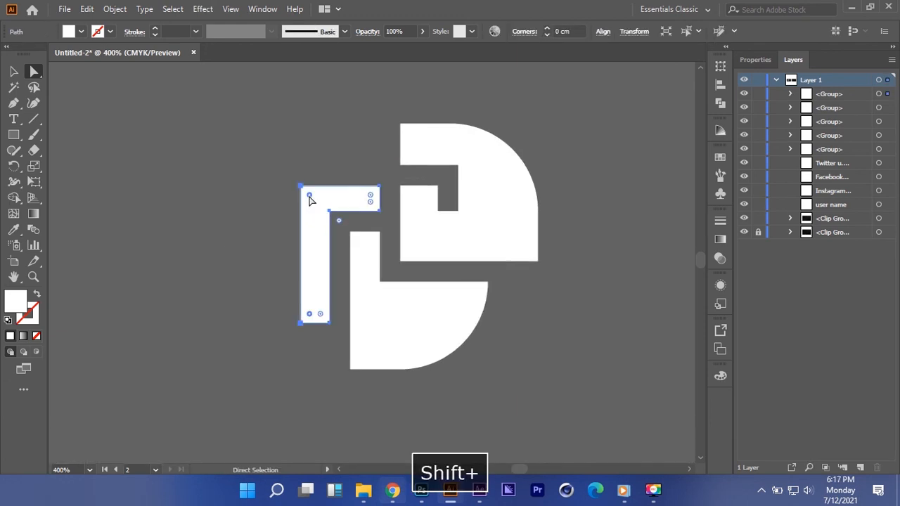
drag(311, 196, 354, 203)
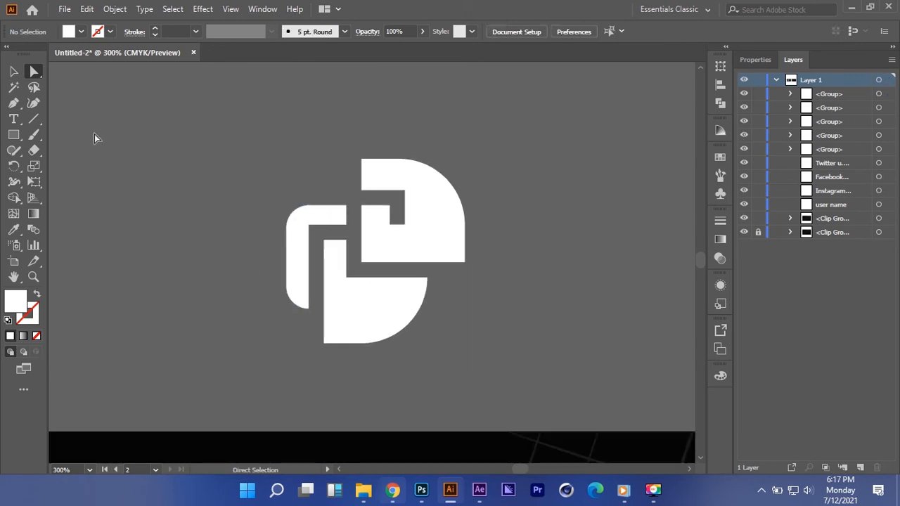
Group all three white logo pieces into a single object
key(v)
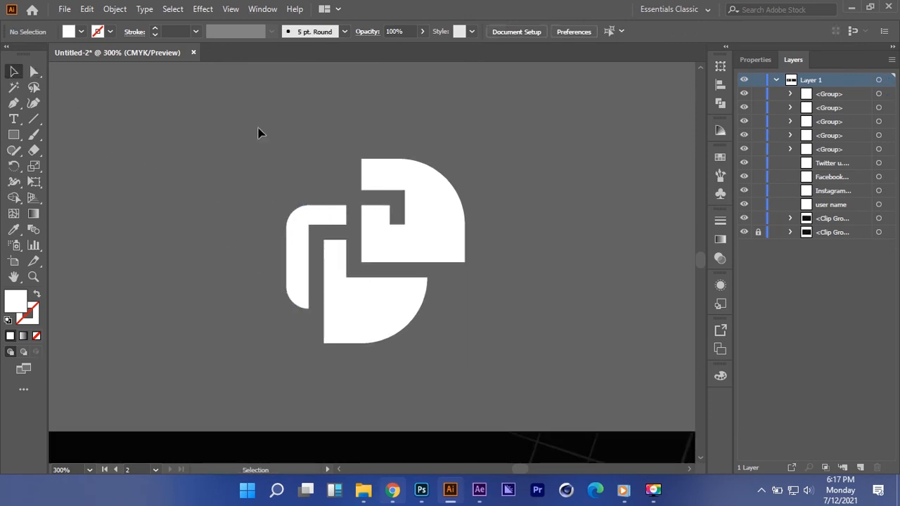
drag(258, 134, 490, 316)
key(ctrl+g)
scroll(503, 297, down, 1)
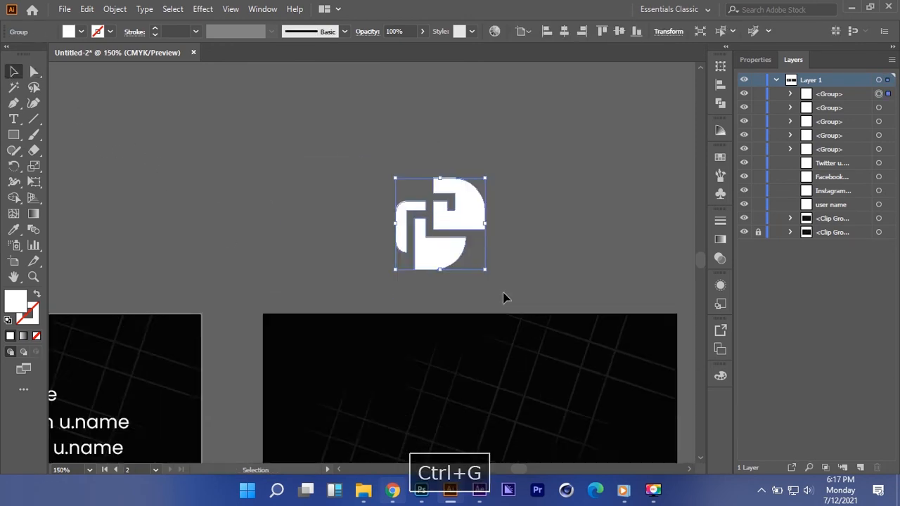
Move the logo group onto the blank black card and centre it horizontally on the artboard
scroll(503, 297, down, 2)
drag(412, 191, 439, 332)
scroll(441, 303, up, 2)
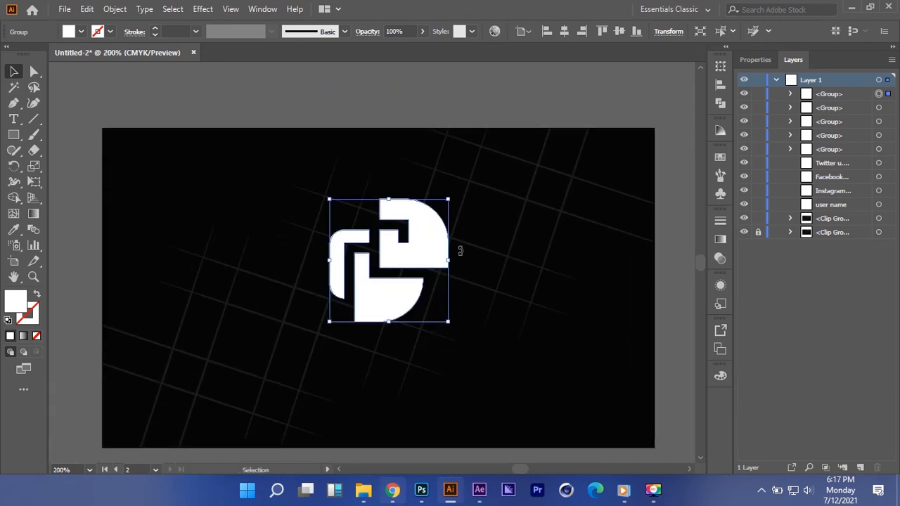
click(564, 32)
scroll(408, 367, down, 1)
Add the text "Company Logo" below the logo on the black card
click(407, 368)
key(t)
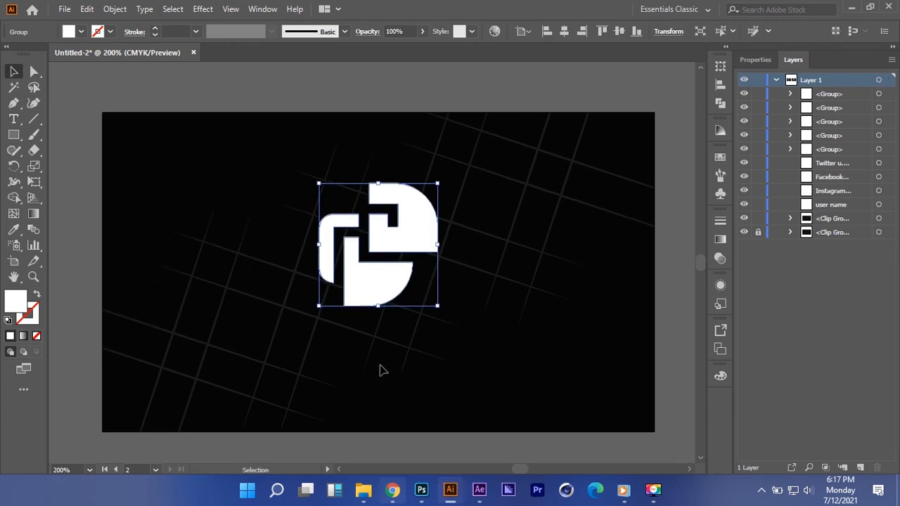
click(384, 364)
key(t)
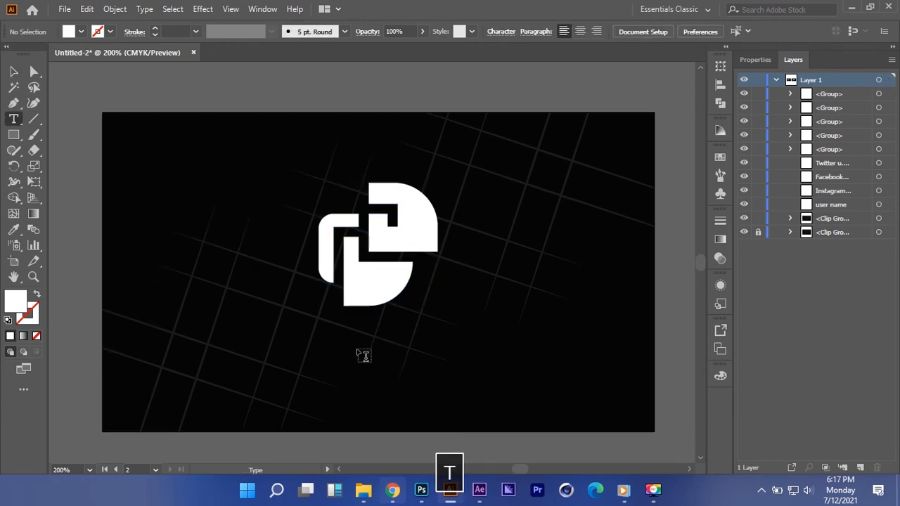
click(364, 355)
text(CP)
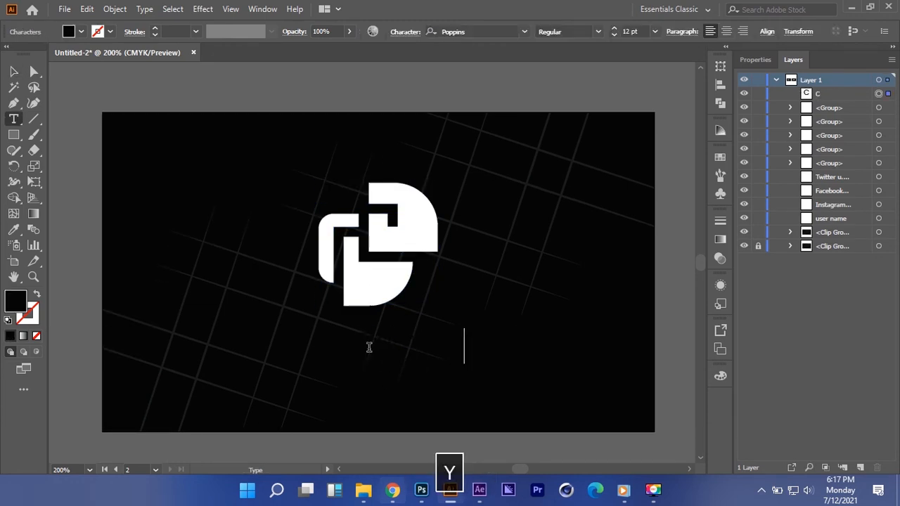
text(n Logo)
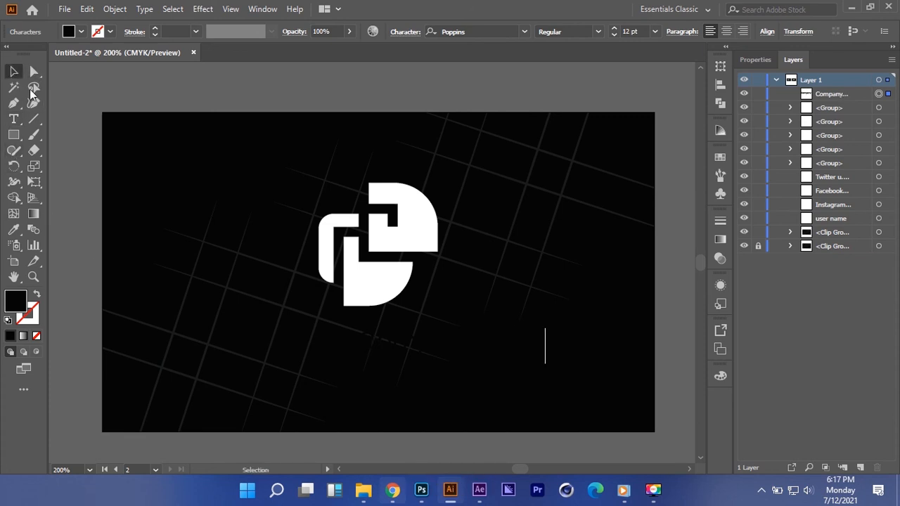
key(Escape)
Centre the company text horizontally on the artboard and fill it with white
click(722, 81)
click(590, 96)
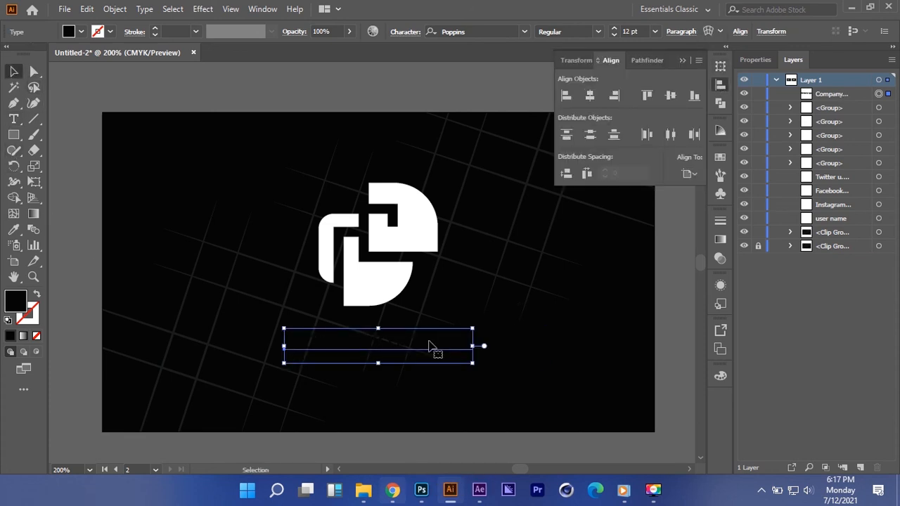
click(82, 31)
click(81, 31)
click(81, 31)
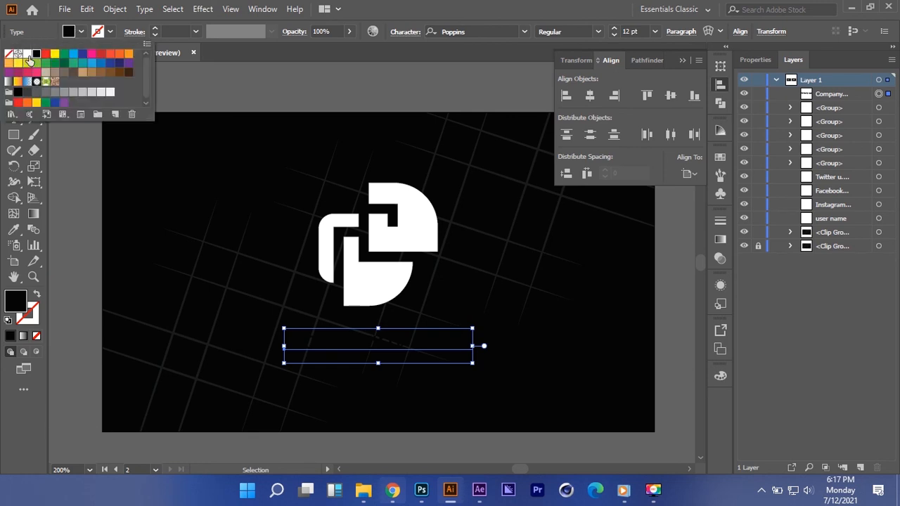
click(26, 54)
click(324, 332)
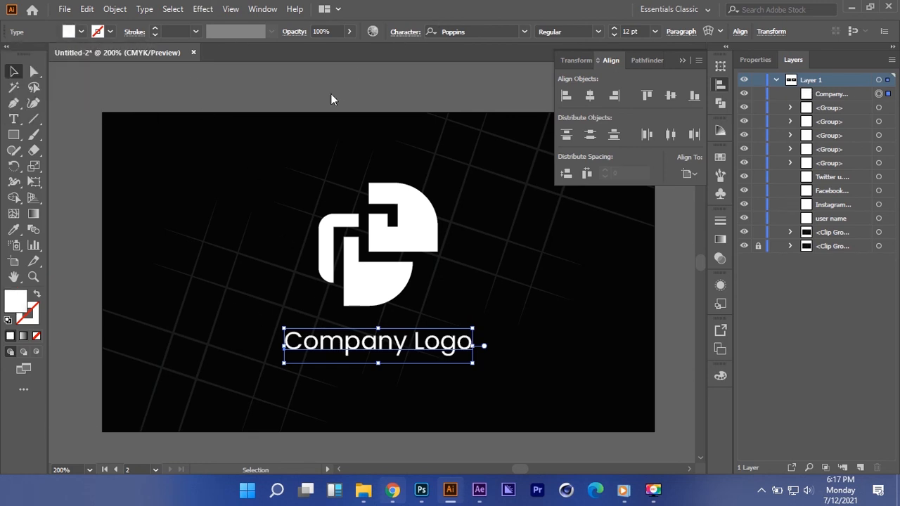
Set the company text to All Caps in Poppins Bold
click(403, 30)
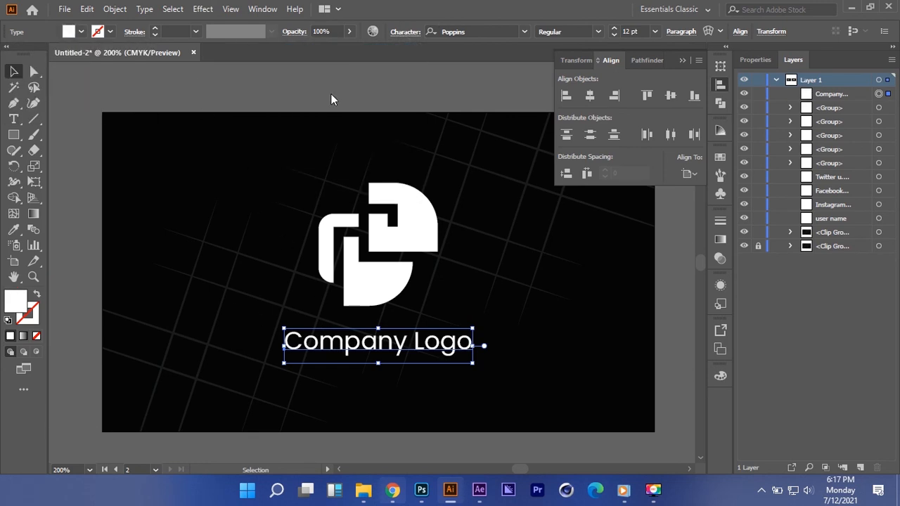
click(403, 30)
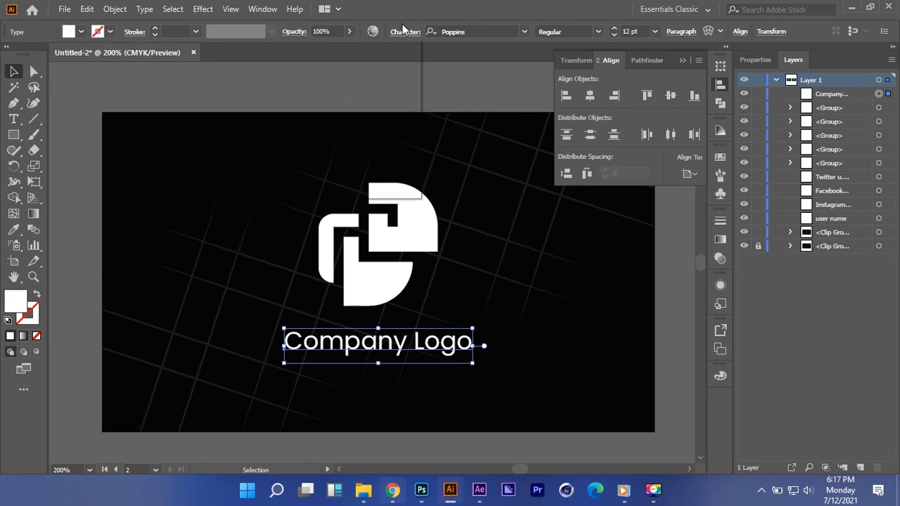
click(402, 30)
click(316, 185)
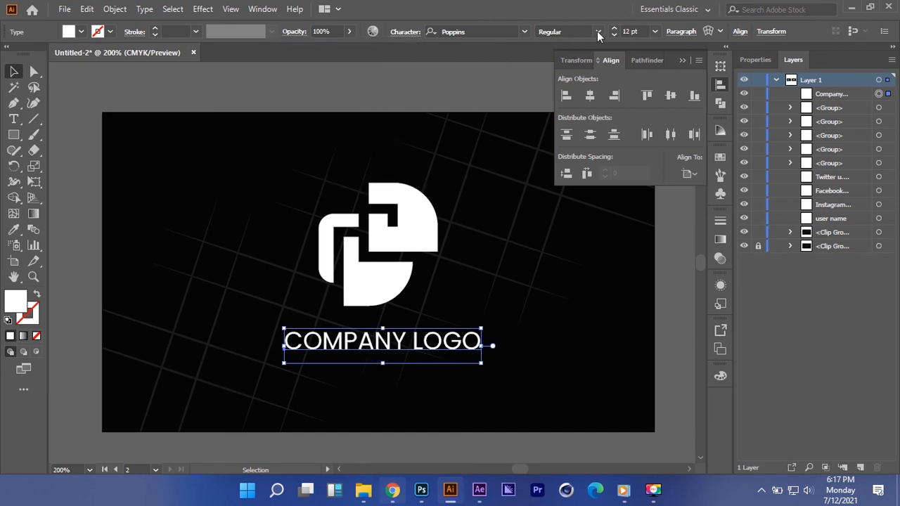
click(575, 31)
click(562, 220)
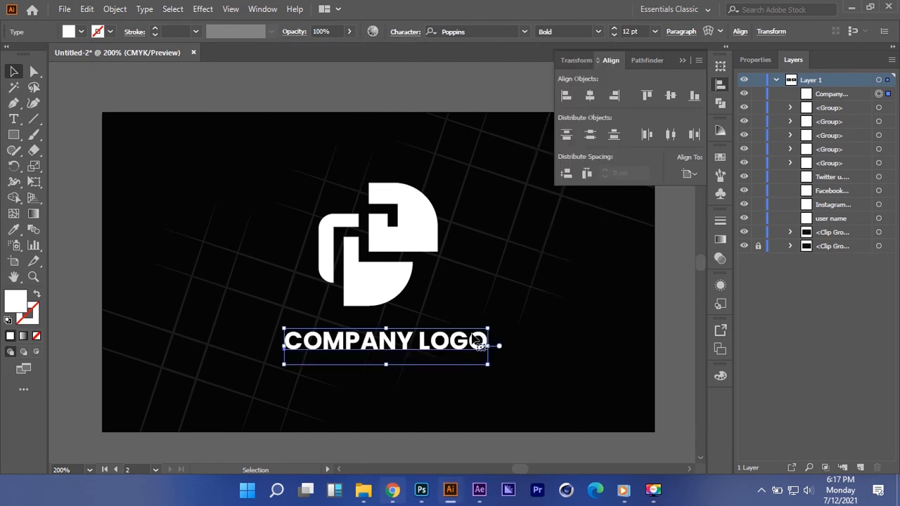
Scale the company text down proportionally about its centre to about 9.5 pt
drag(490, 346, 481, 346)
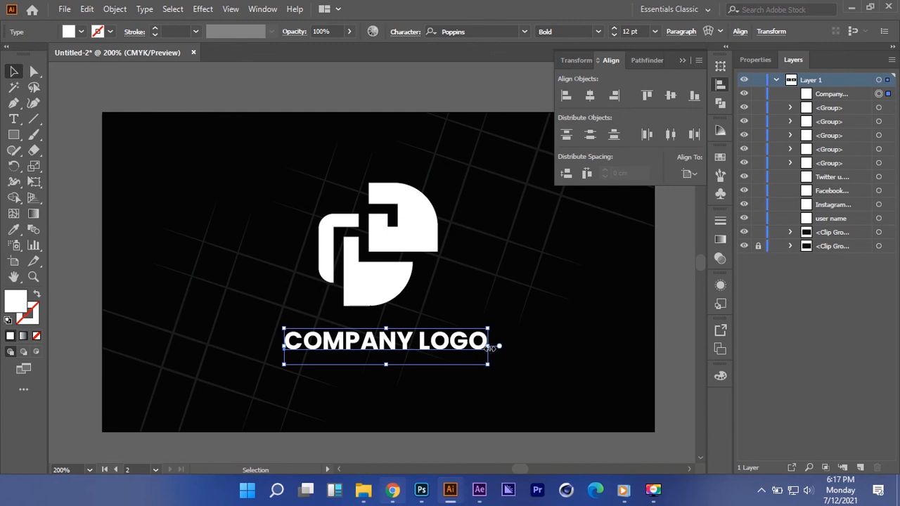
drag(490, 346, 469, 346)
scroll(392, 380, down, 1)
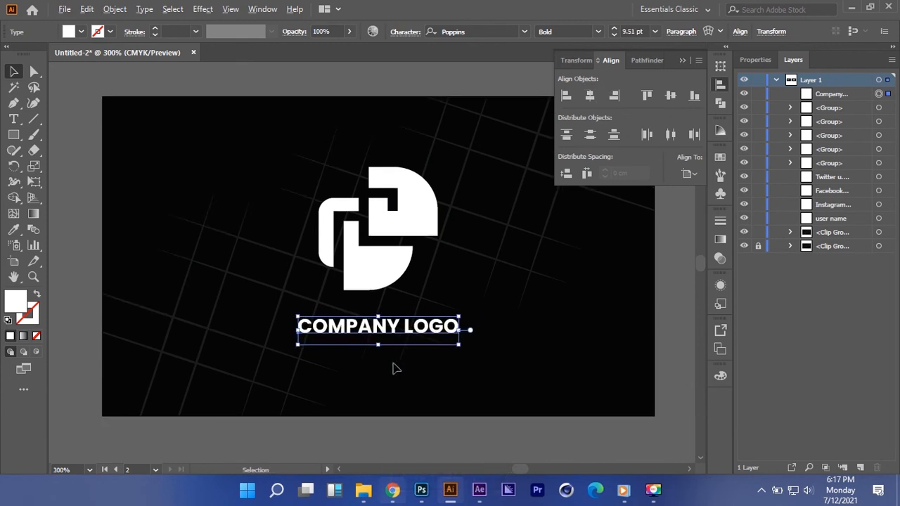
Duplicate the company text directly below itself and scale the copy down about its centre to about 4.9 pt
alt+scroll(394, 368, up, 1)
drag(422, 314, 490, 342)
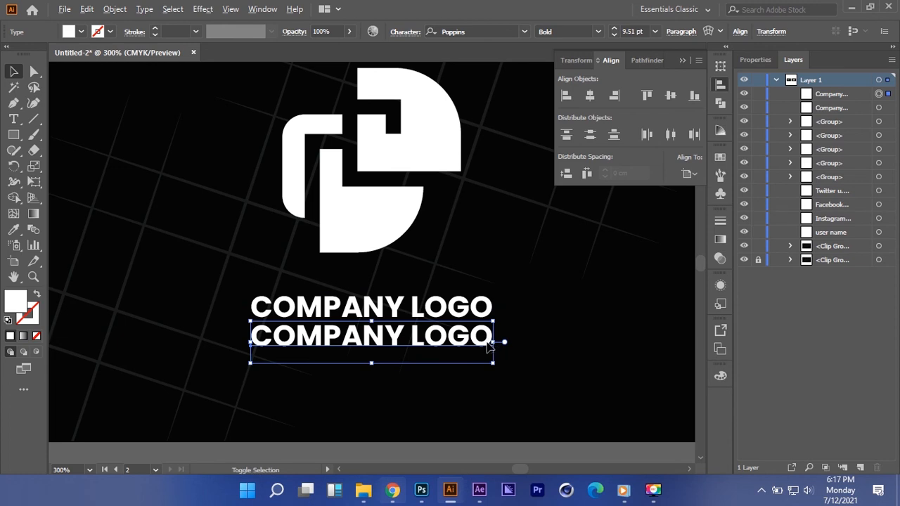
drag(493, 342, 434, 353)
alt+scroll(375, 347, up, 1)
Replace the small copy's wording with "Slogan Goes Here"
double_click(401, 343)
key(ctrl+a)
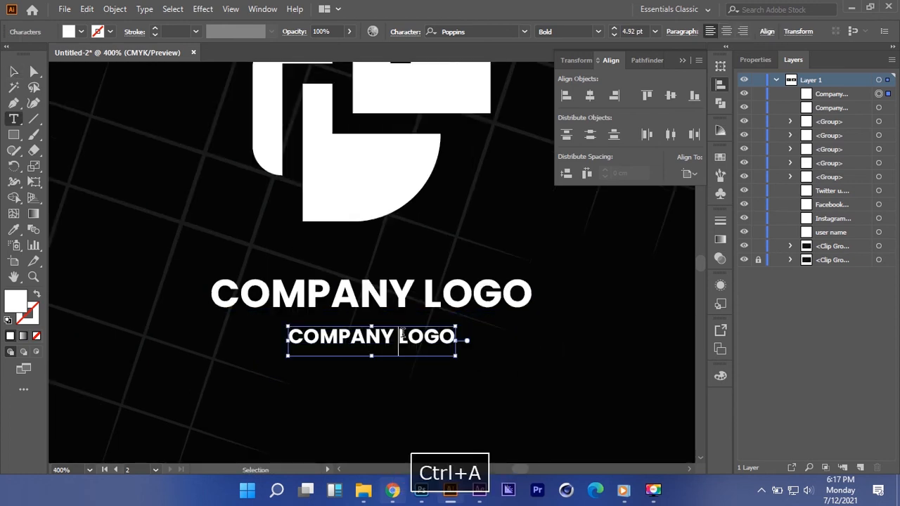
text(SLOGAN GO)
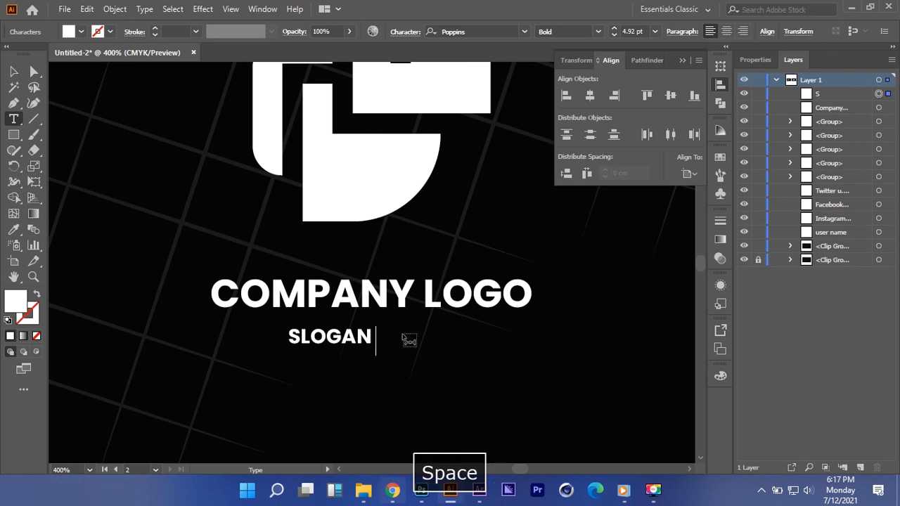
text(GOES H)
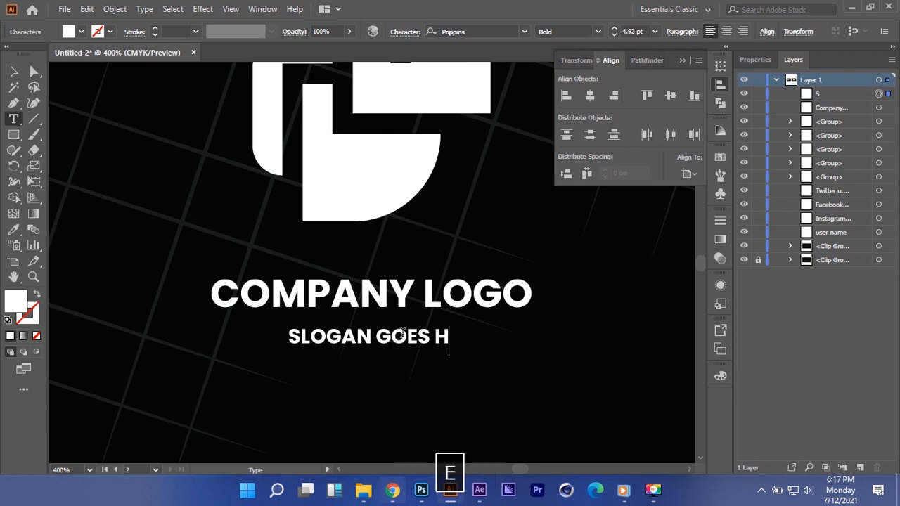
text(ERE)
alt+scroll(402, 335, down, 1)
click(14, 71)
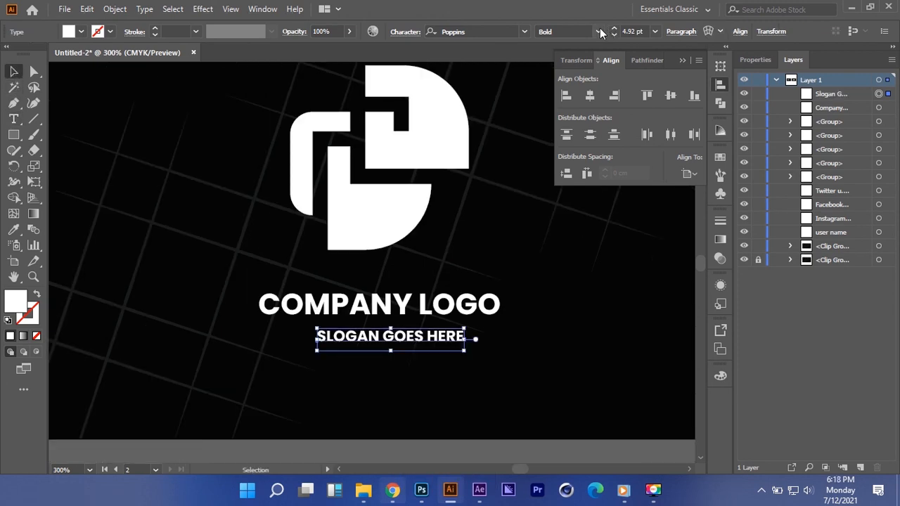
Change the slogan text to the Light weight and turn off its All Caps setting
click(600, 31)
click(563, 104)
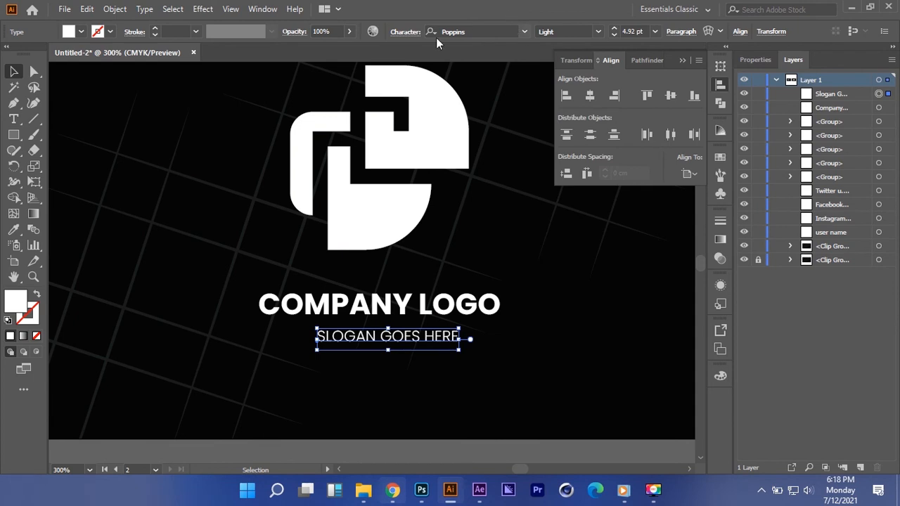
key(ctrl+t)
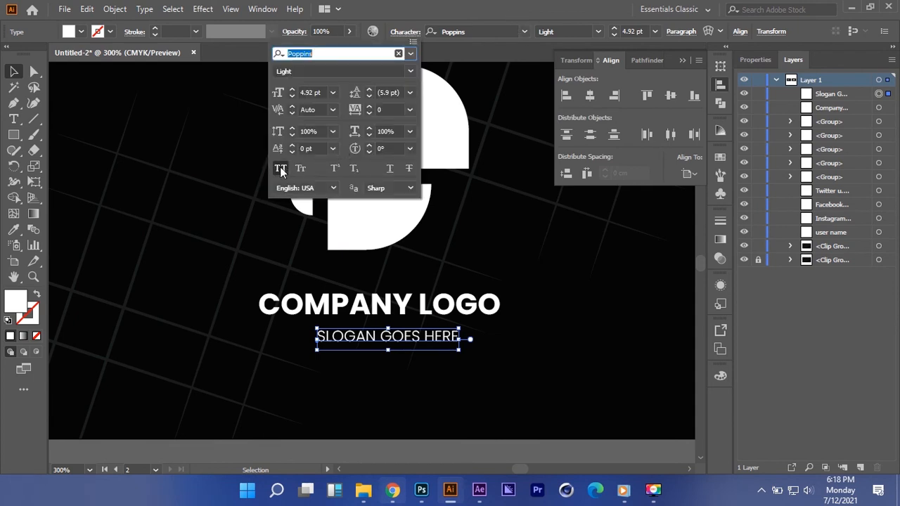
key(Escape)
key(ctrl+t)
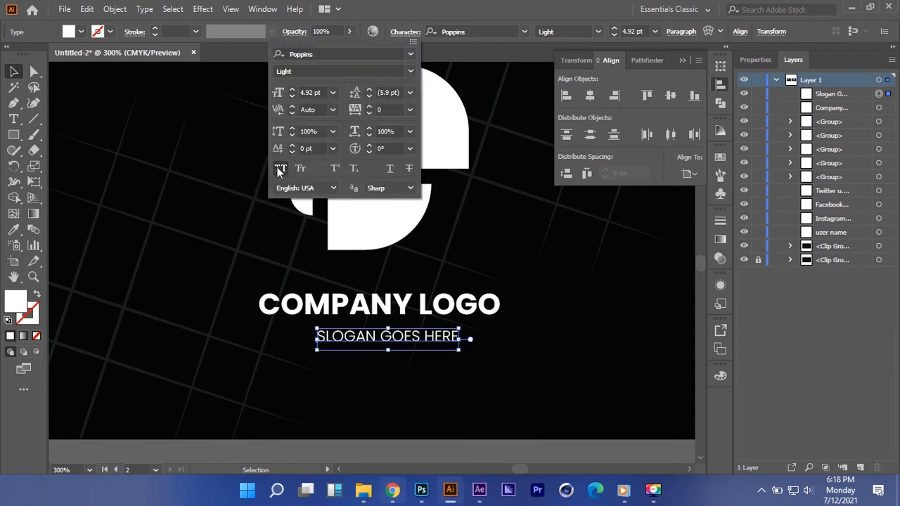
click(280, 168)
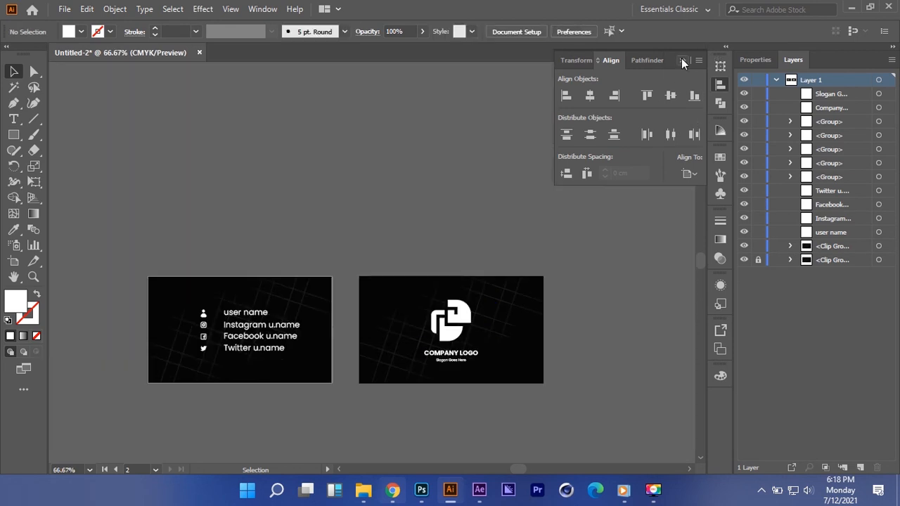
Group the logo with its company and slogan text, centre the group vertically on the card, and deselect it
click(682, 60)
scroll(493, 183, down, 3)
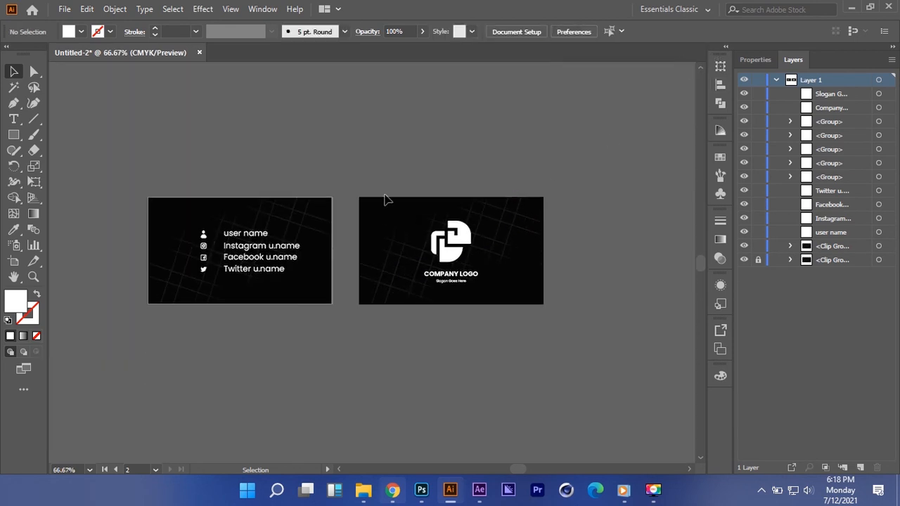
drag(385, 196, 464, 318)
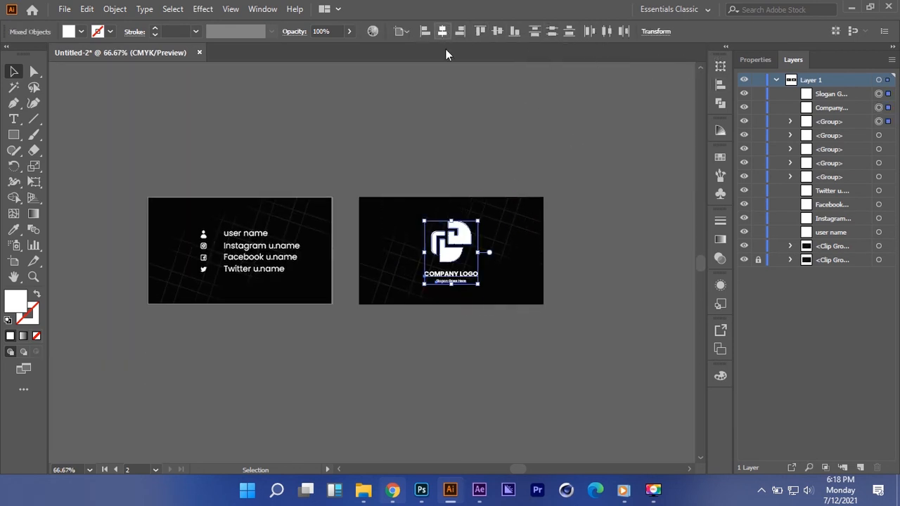
drag(386, 197, 464, 308)
key(ctrl+g)
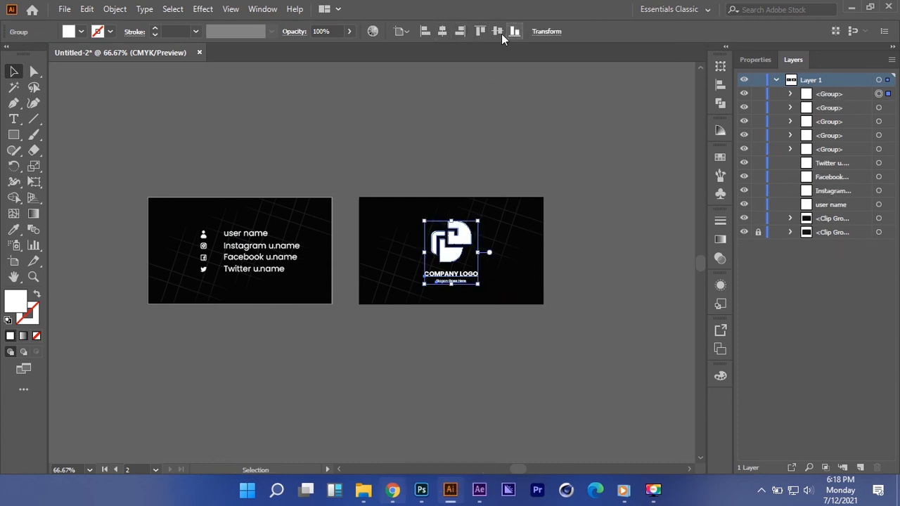
click(502, 173)
key(ctrl+alt+0)
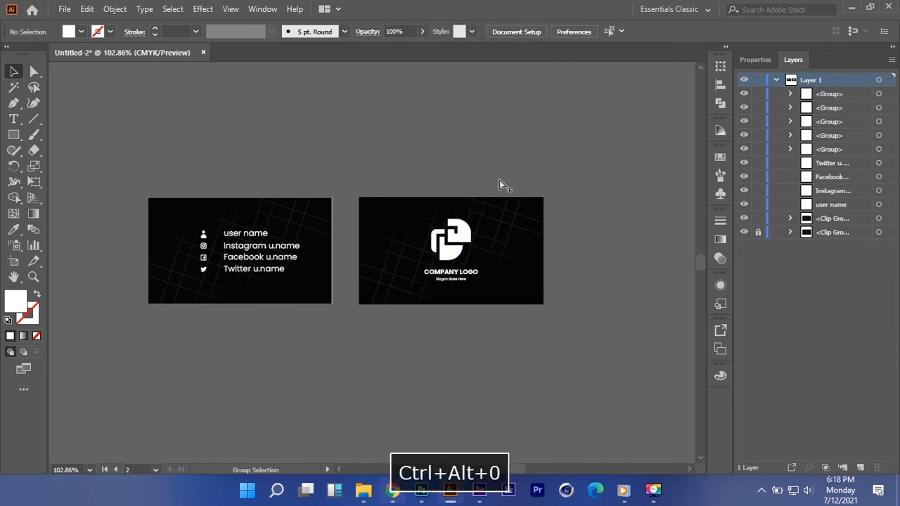